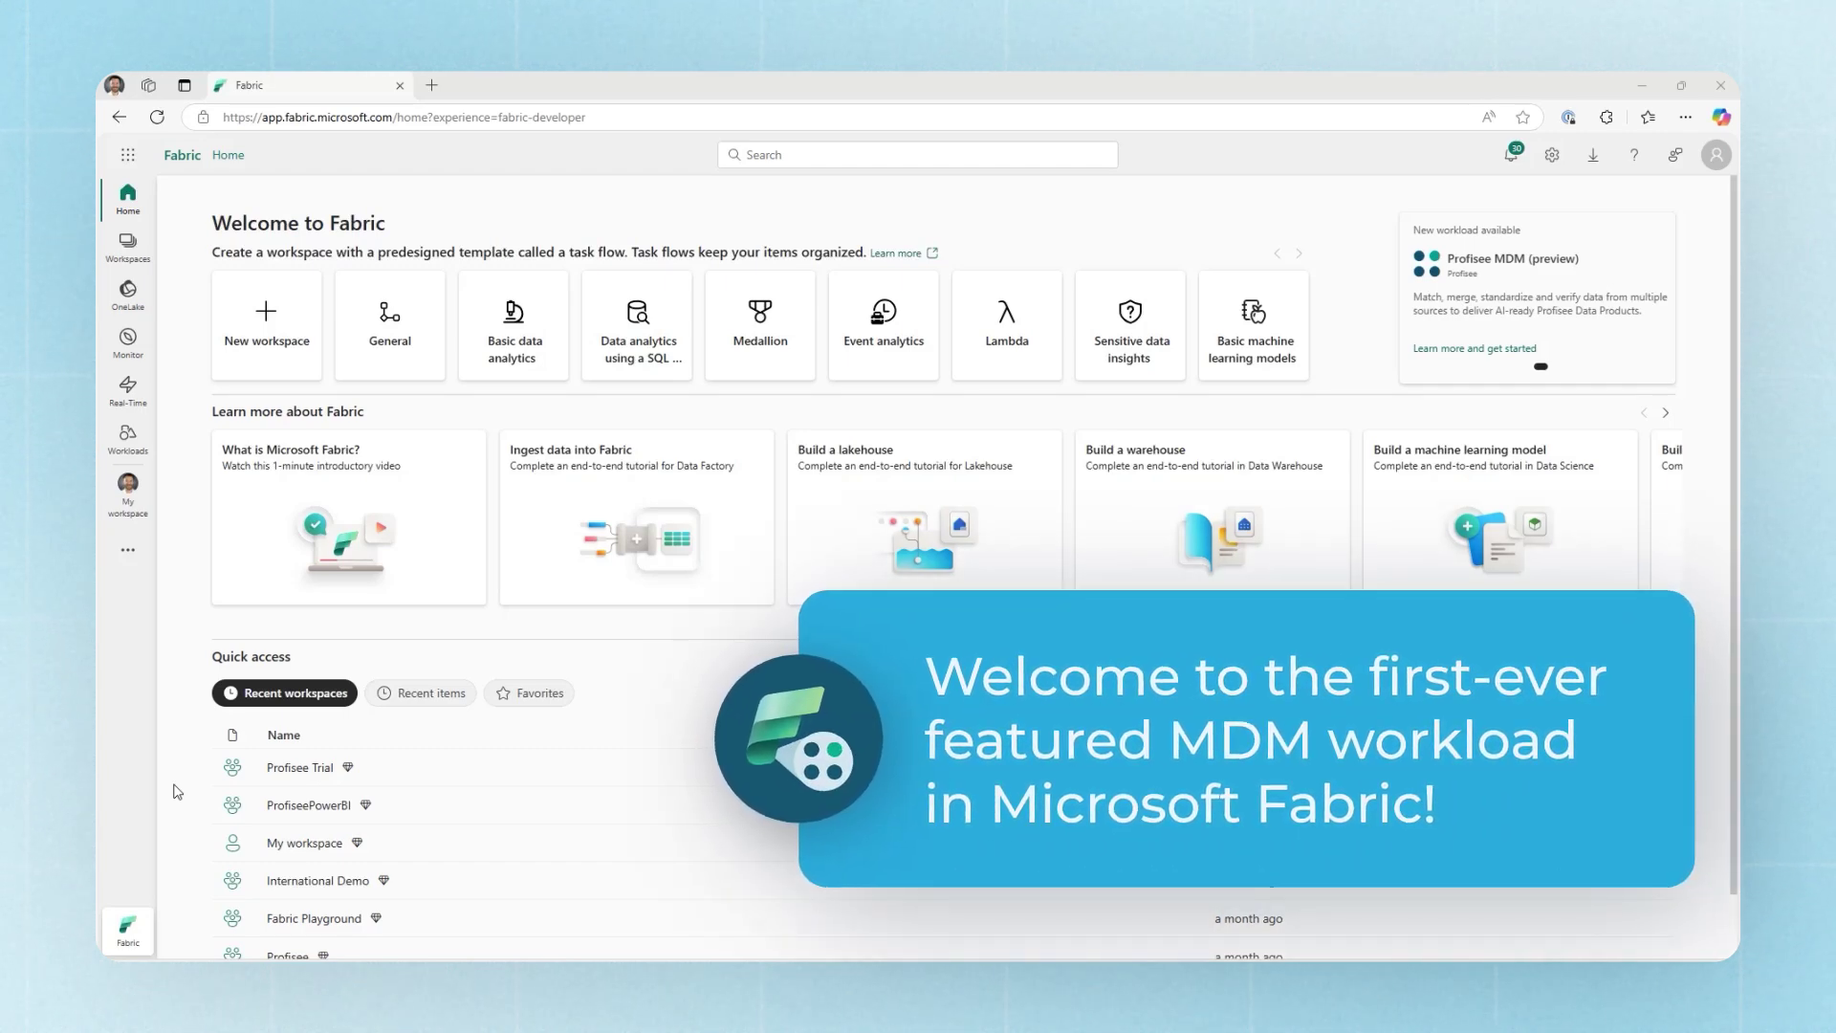
Step: Open the Profisee Trial workspace from the workspace list
click(156, 768)
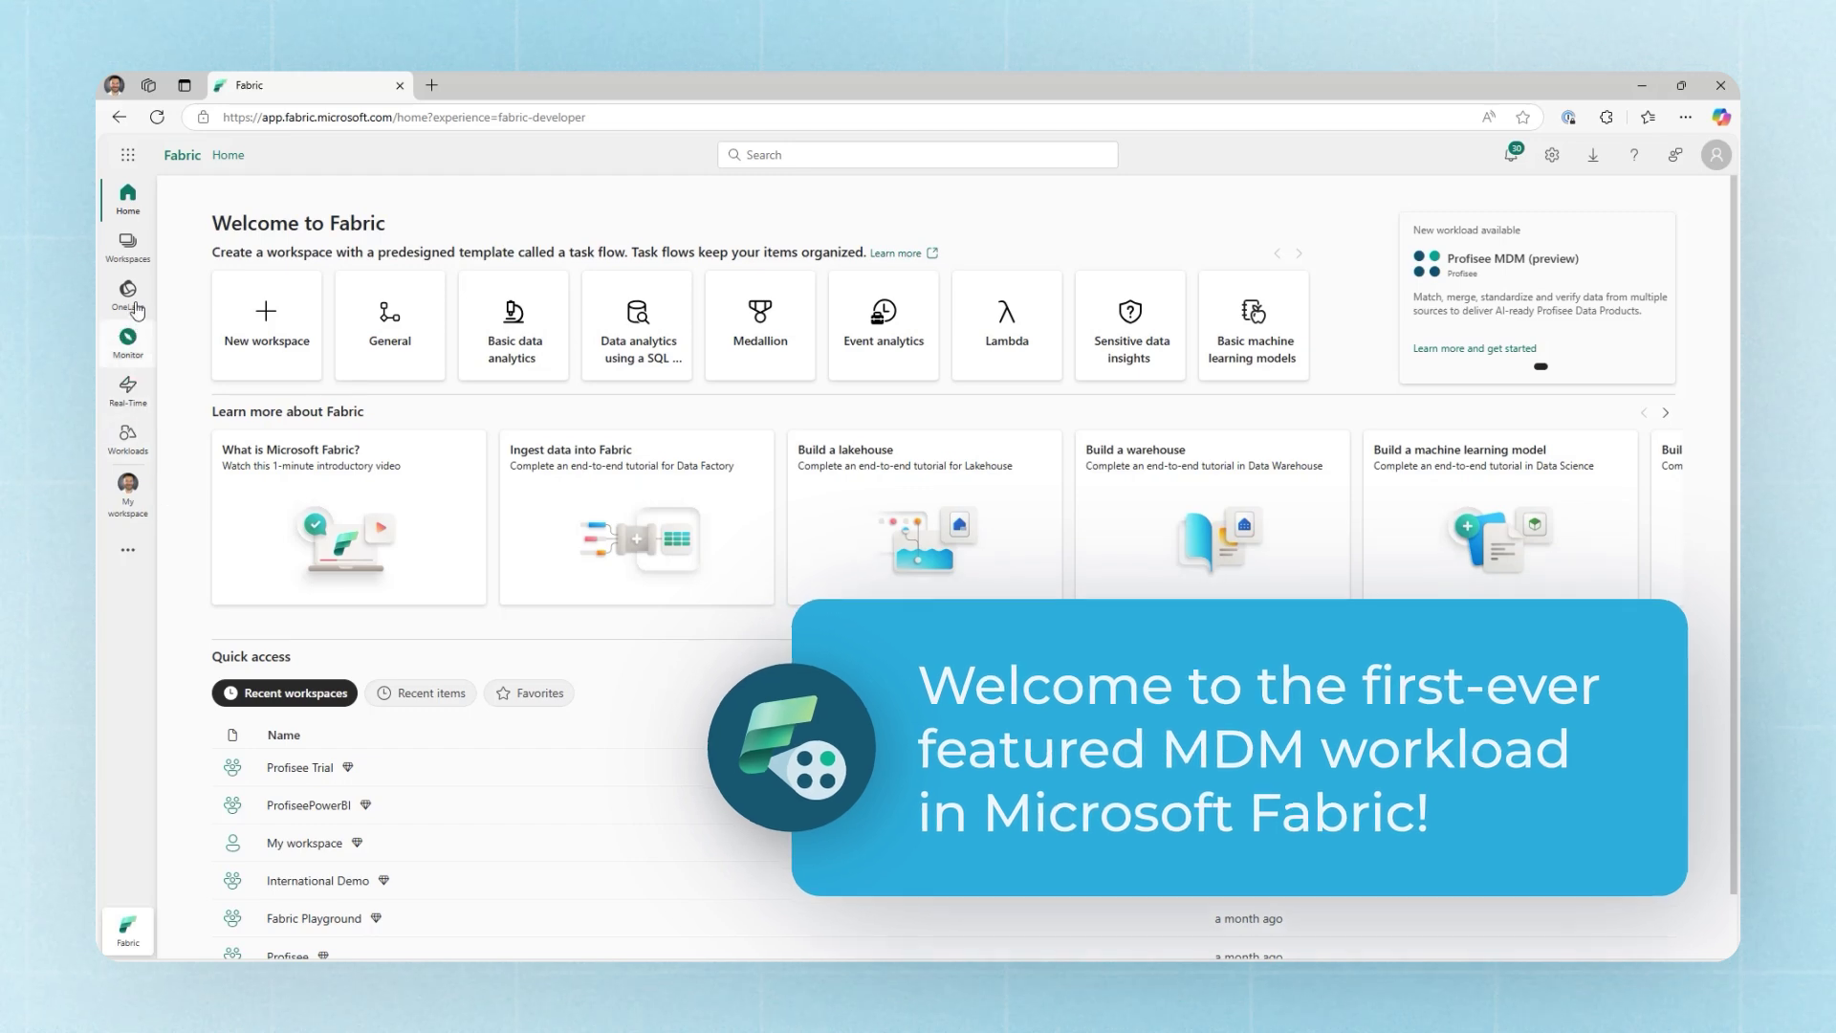
click(127, 245)
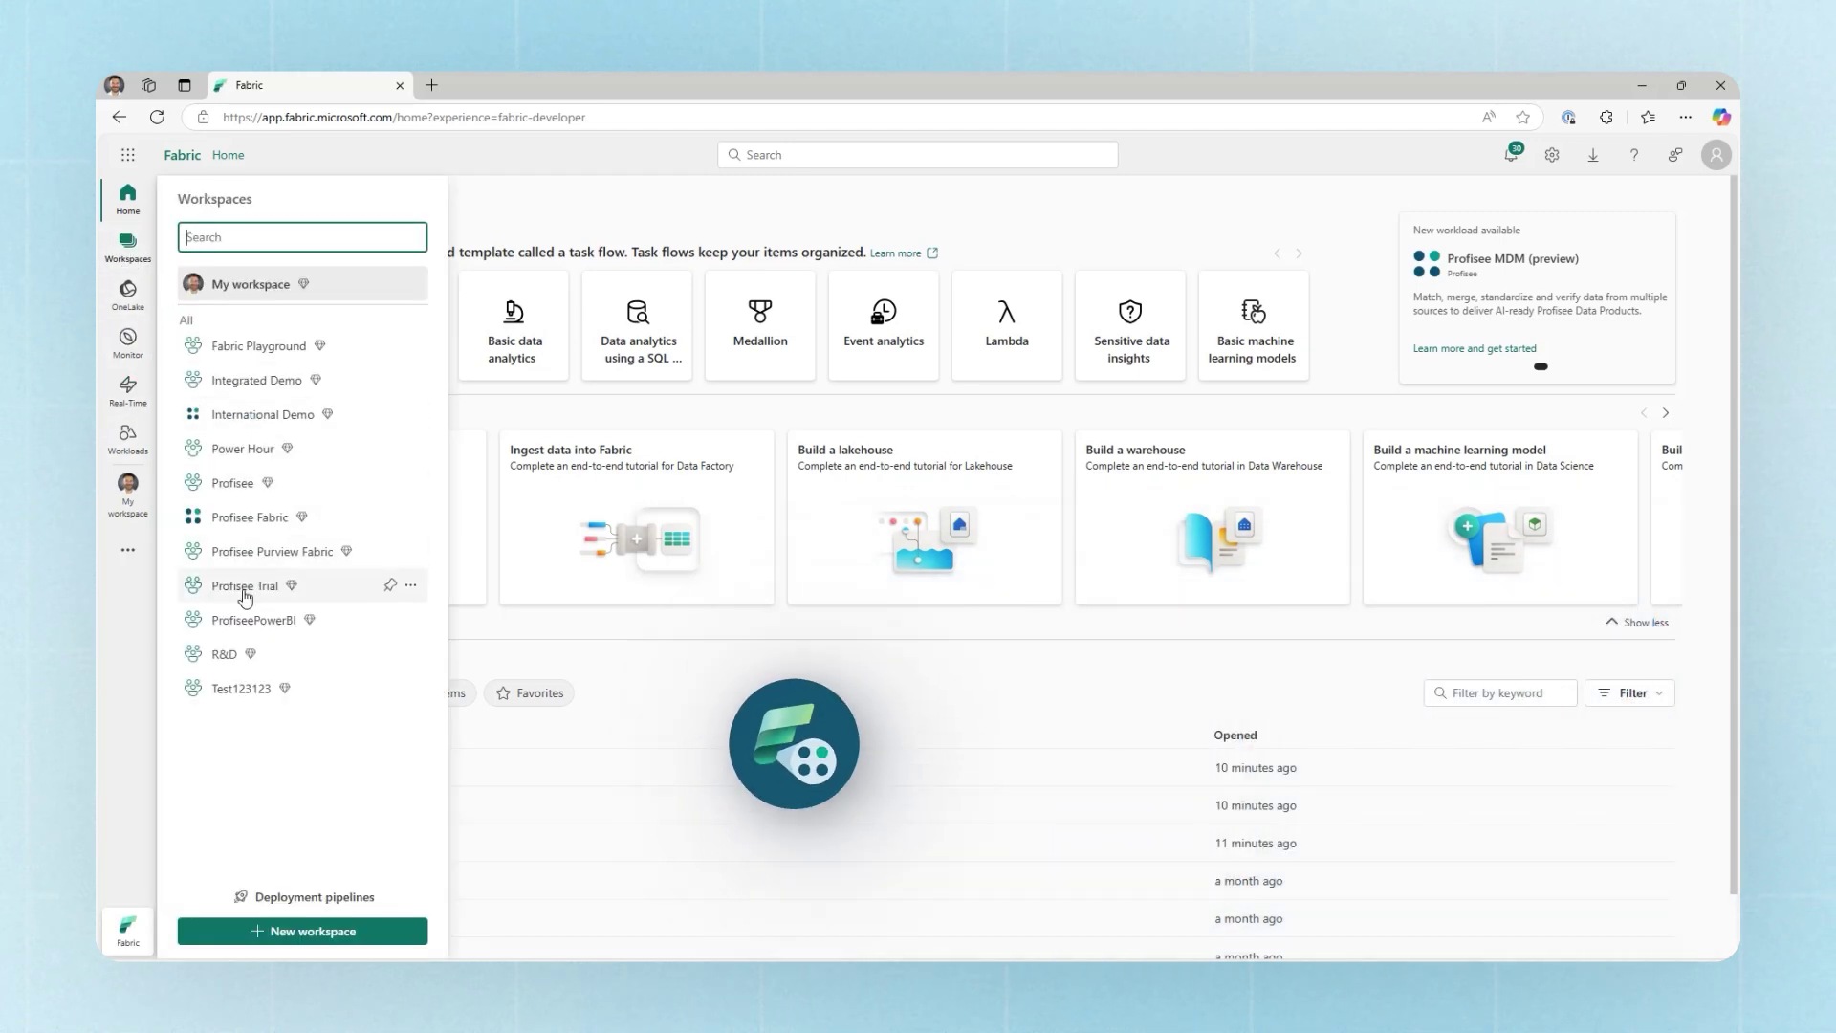
click(244, 587)
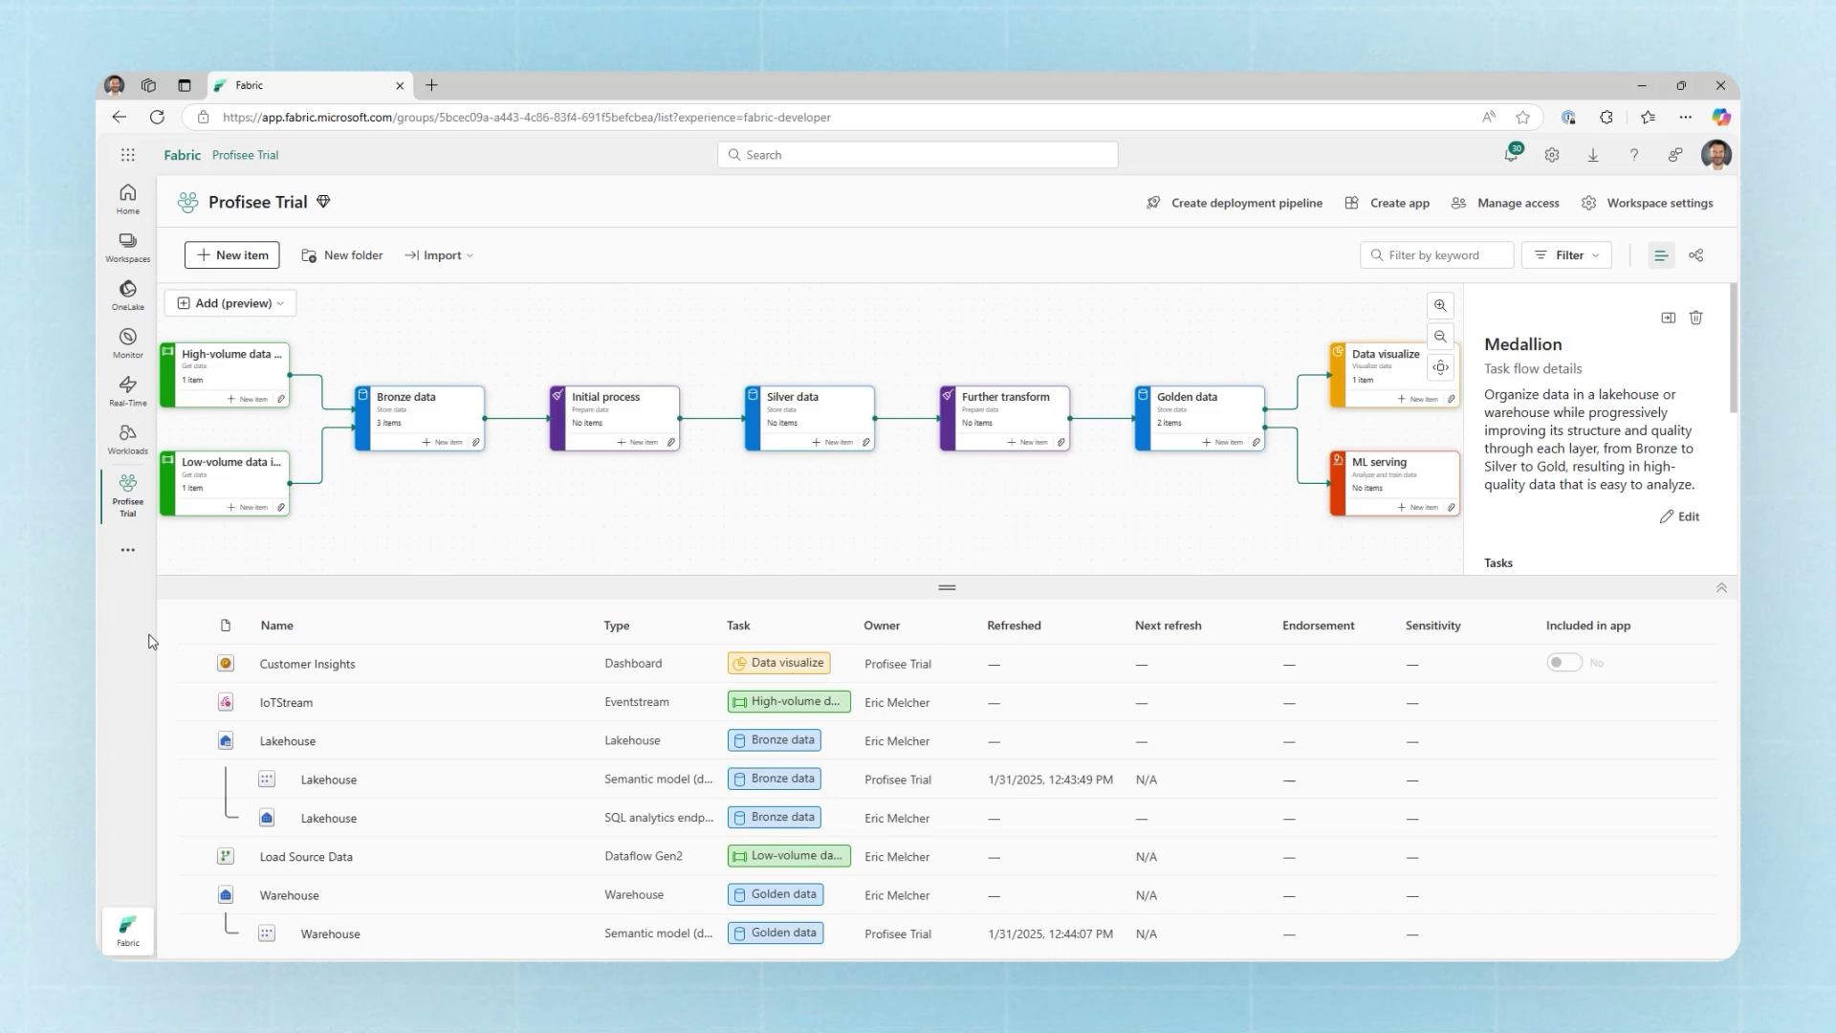
Step: Create a Profisee Data Product named 'Profisee Trial Data Product' and continue past authentication
click(236, 254)
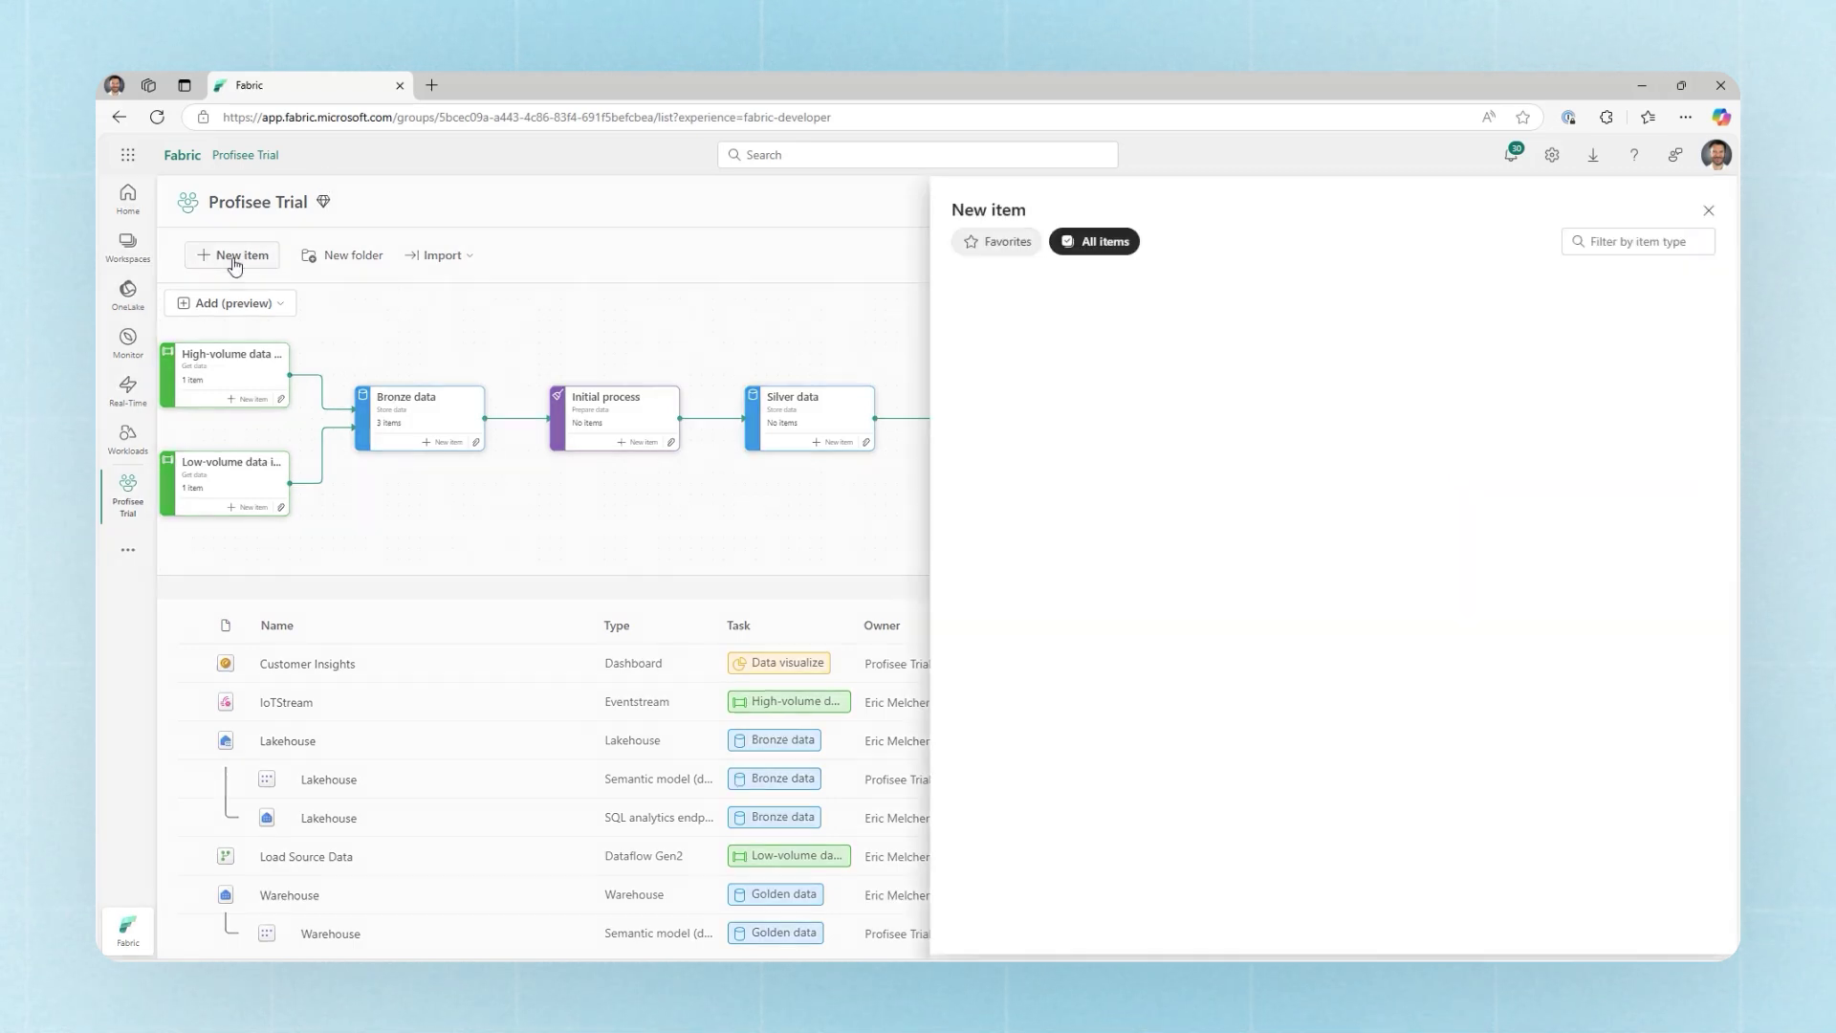
click(1621, 243)
text(prof)
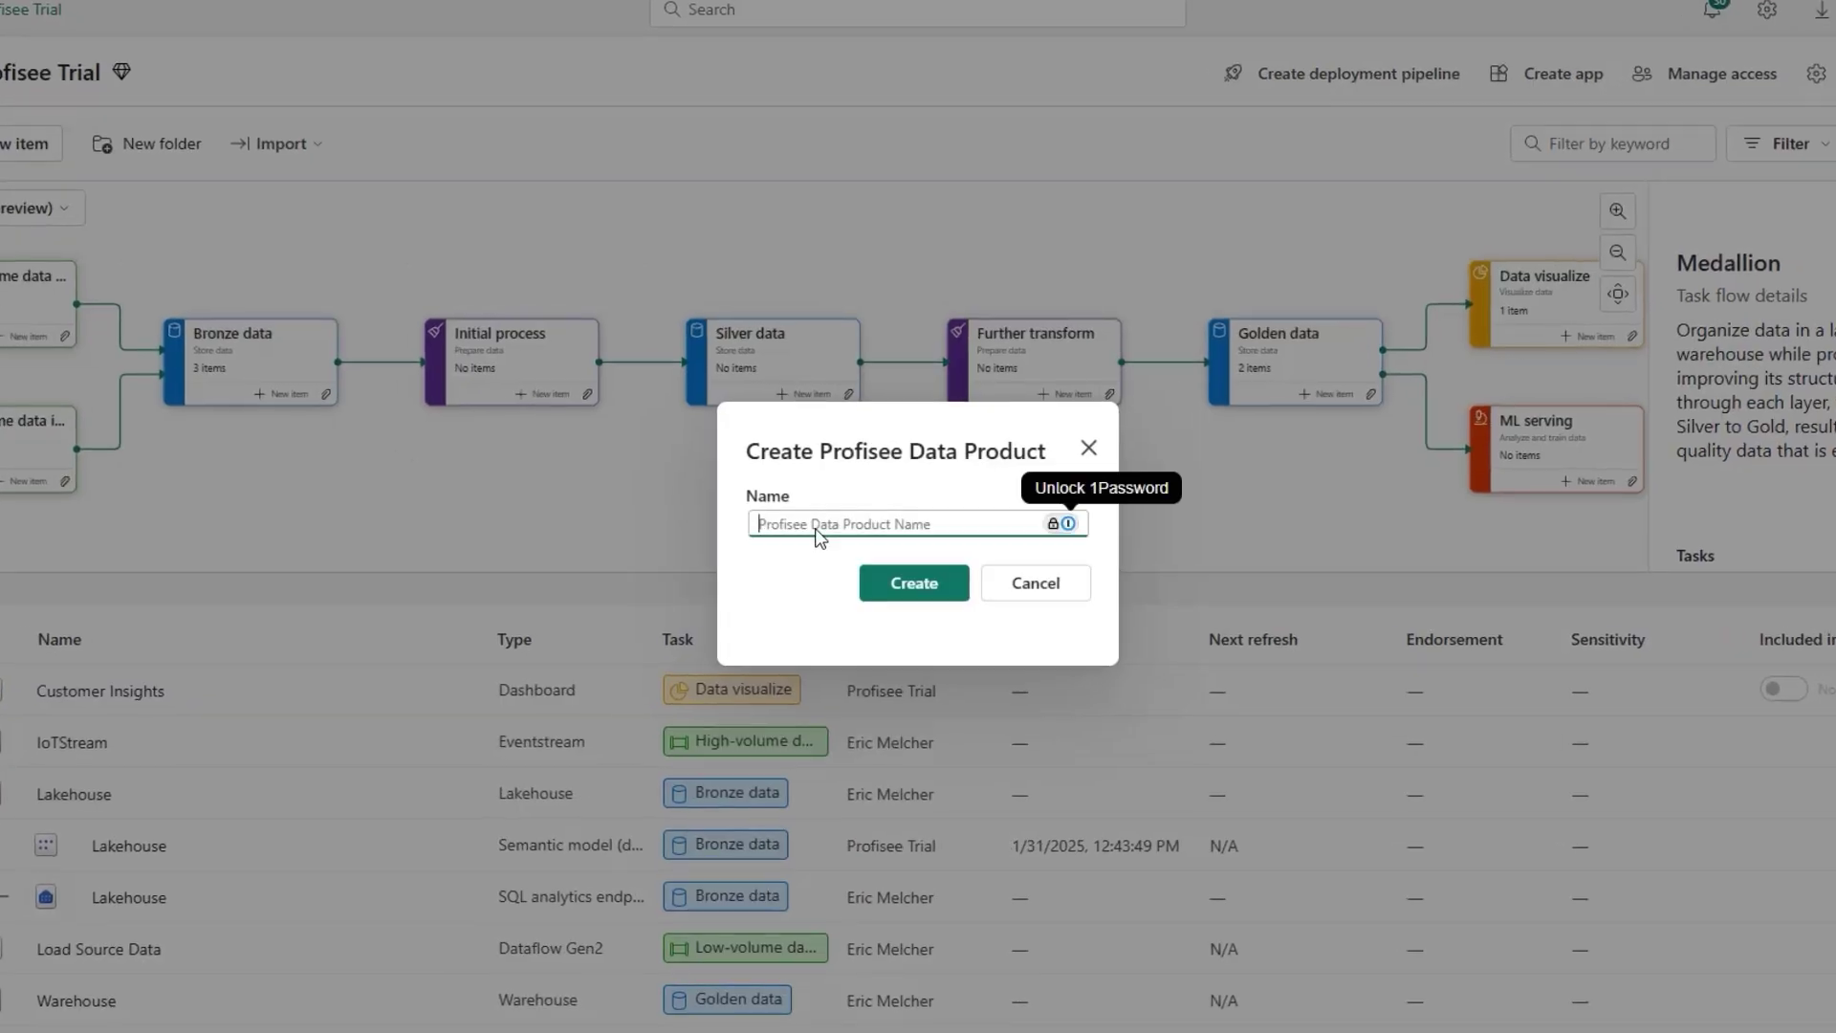
text(Profisee Trial Data Product)
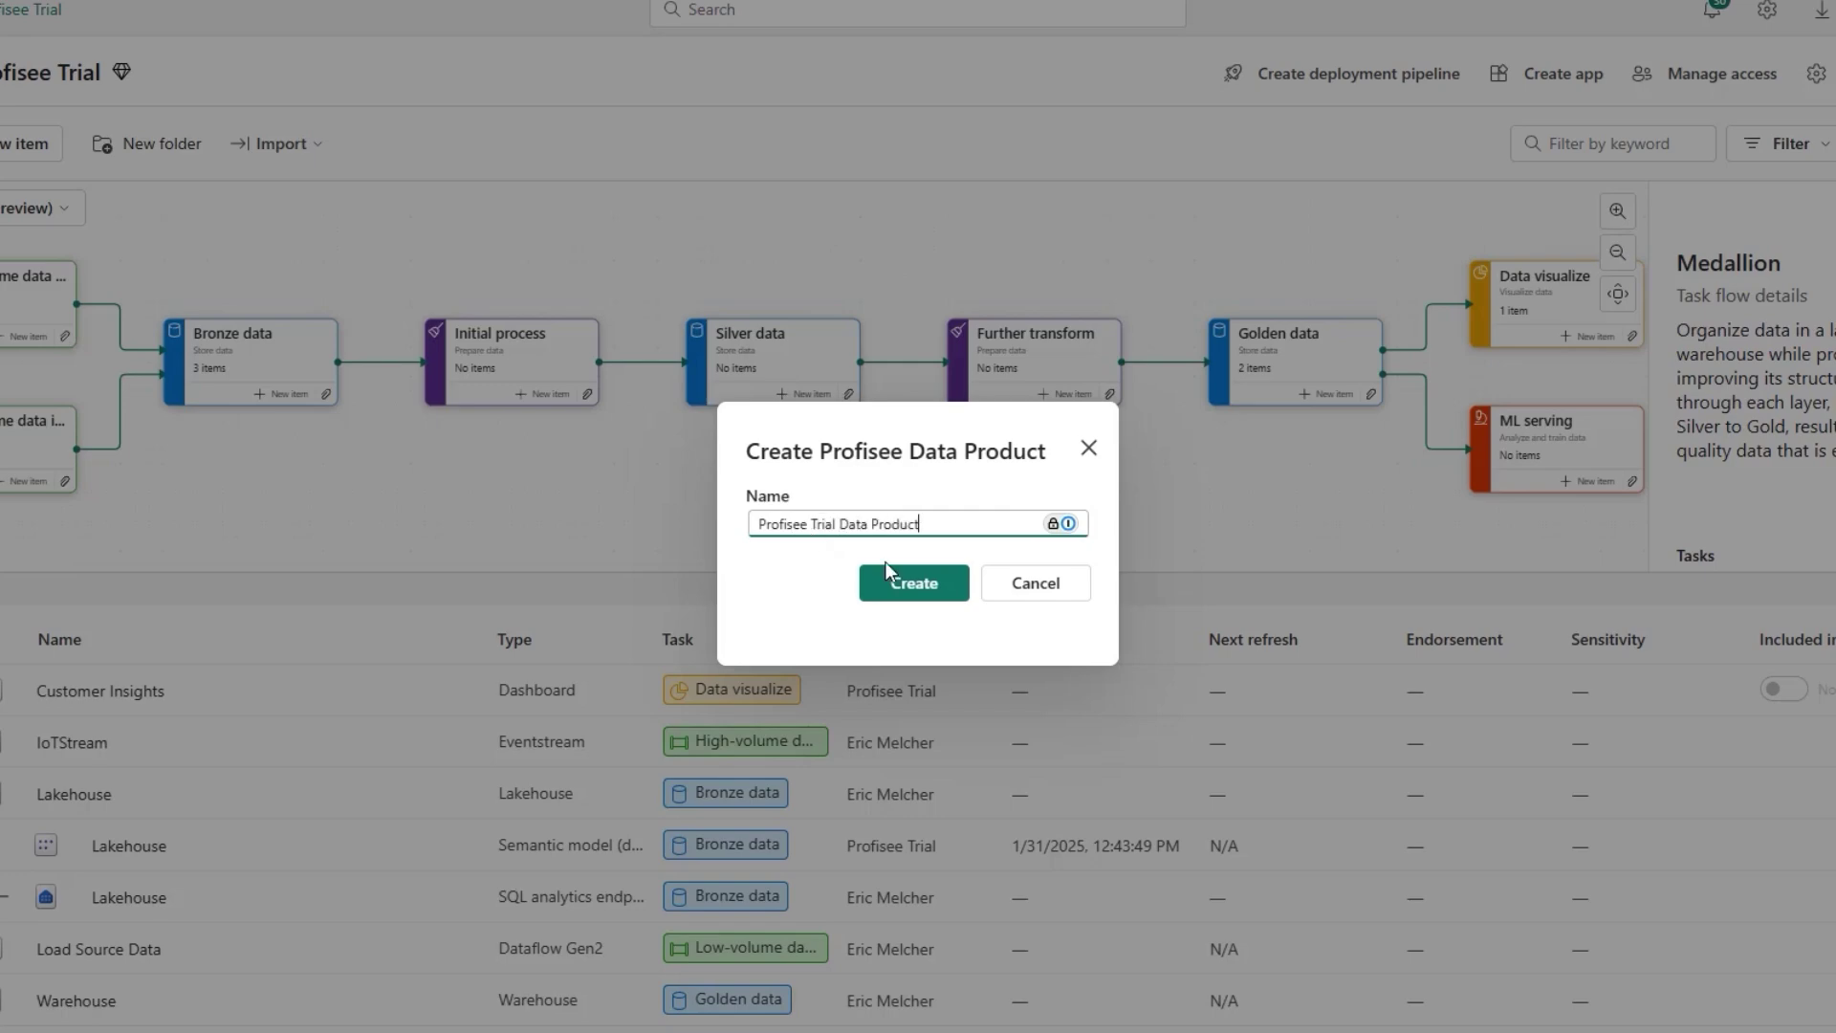
click(889, 577)
click(1090, 665)
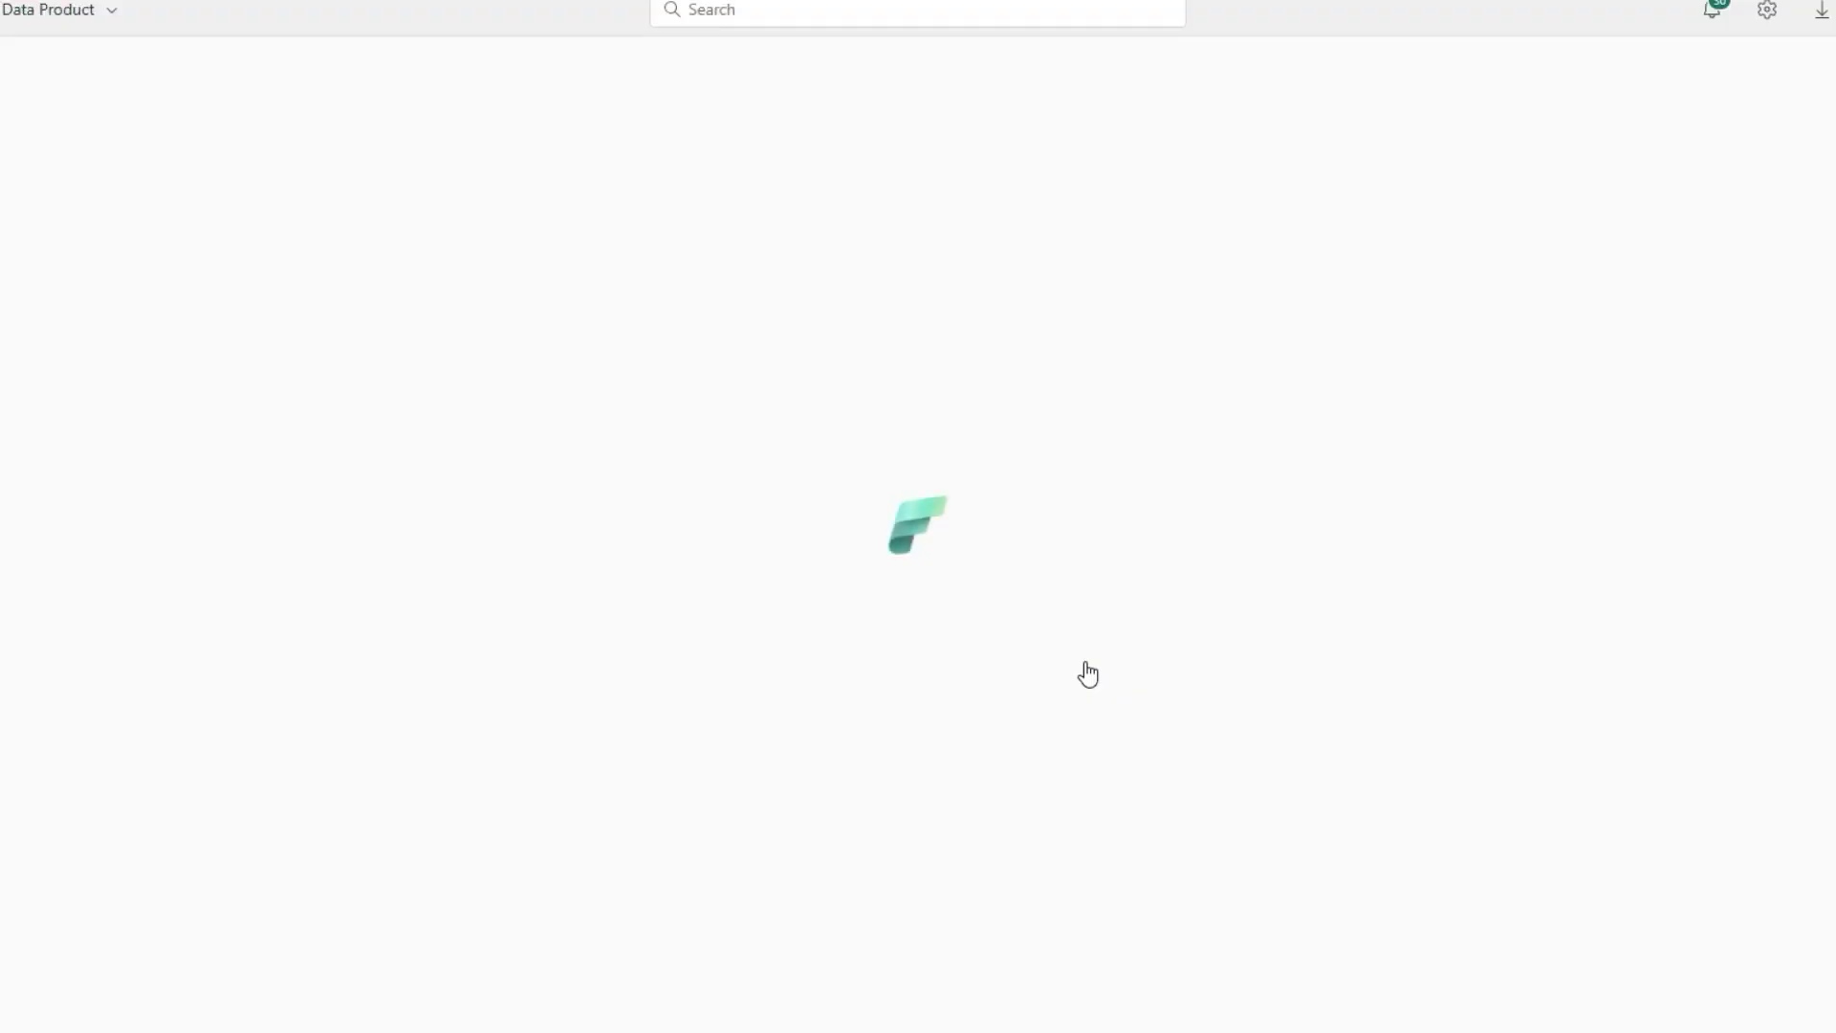
Step: Connect the data product to the Profisee 'Free Trial Version' instance
click(1050, 649)
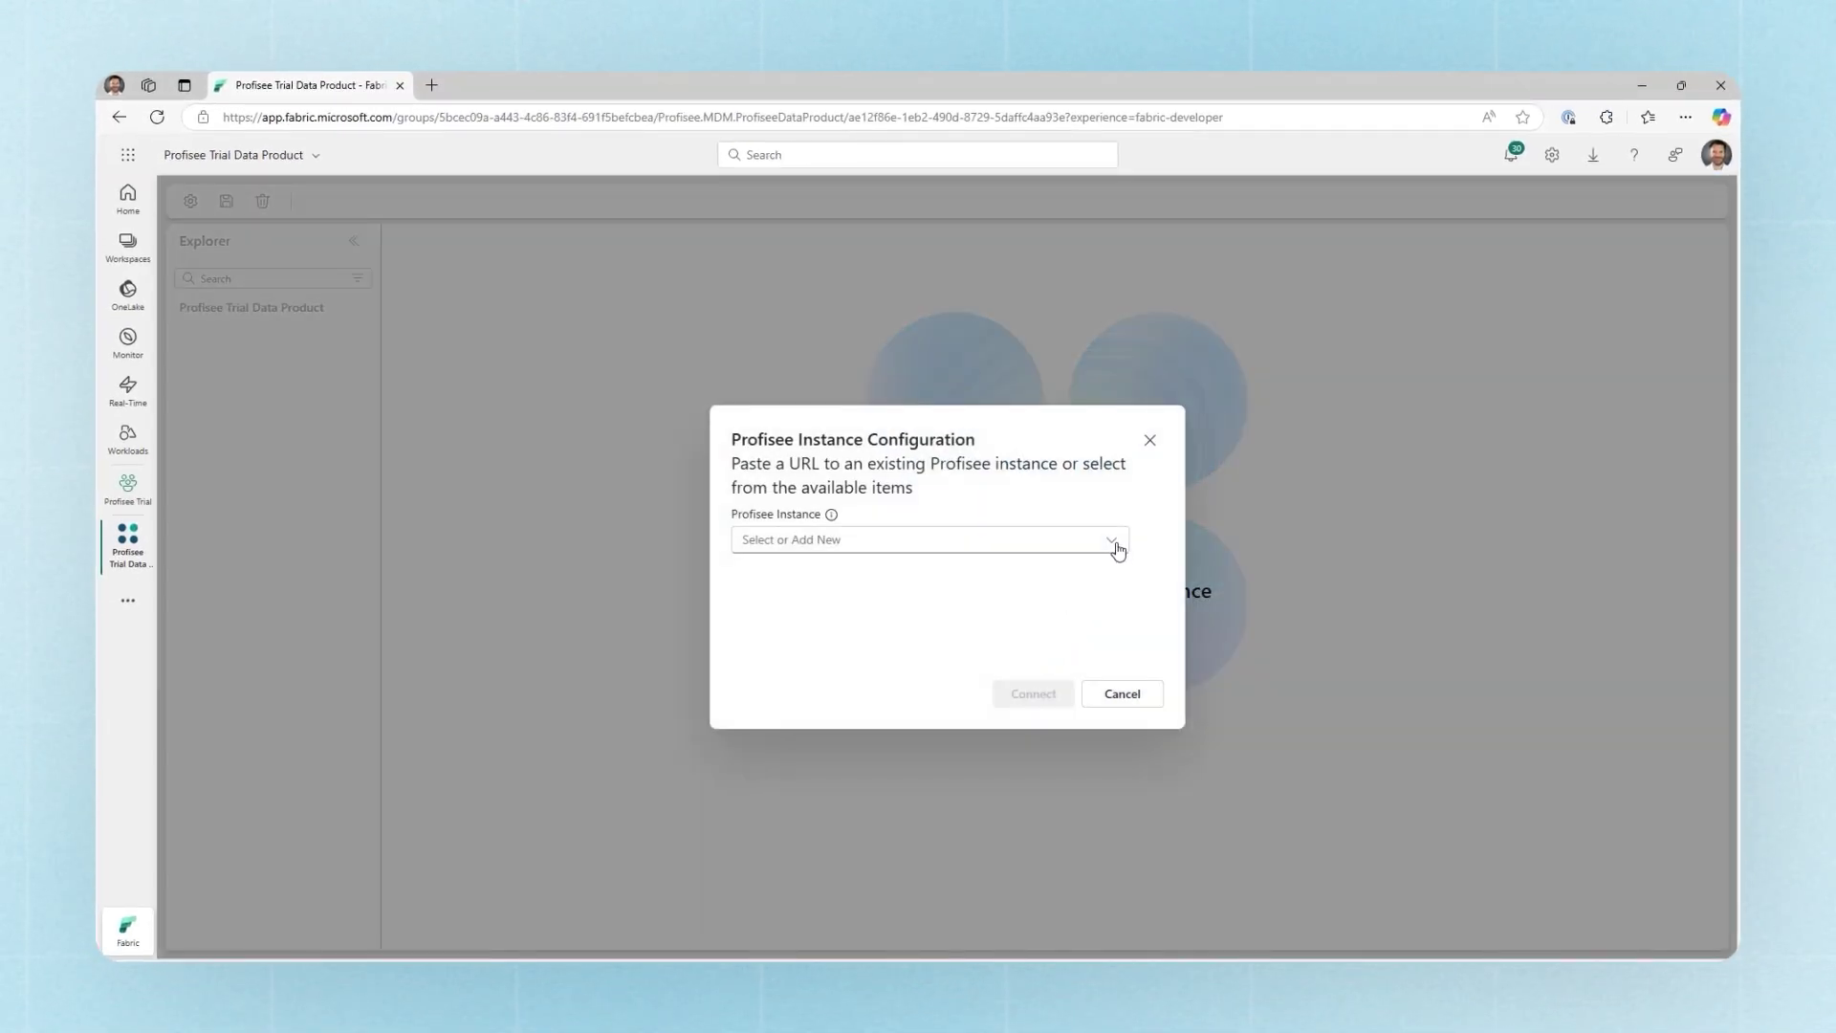
click(1119, 549)
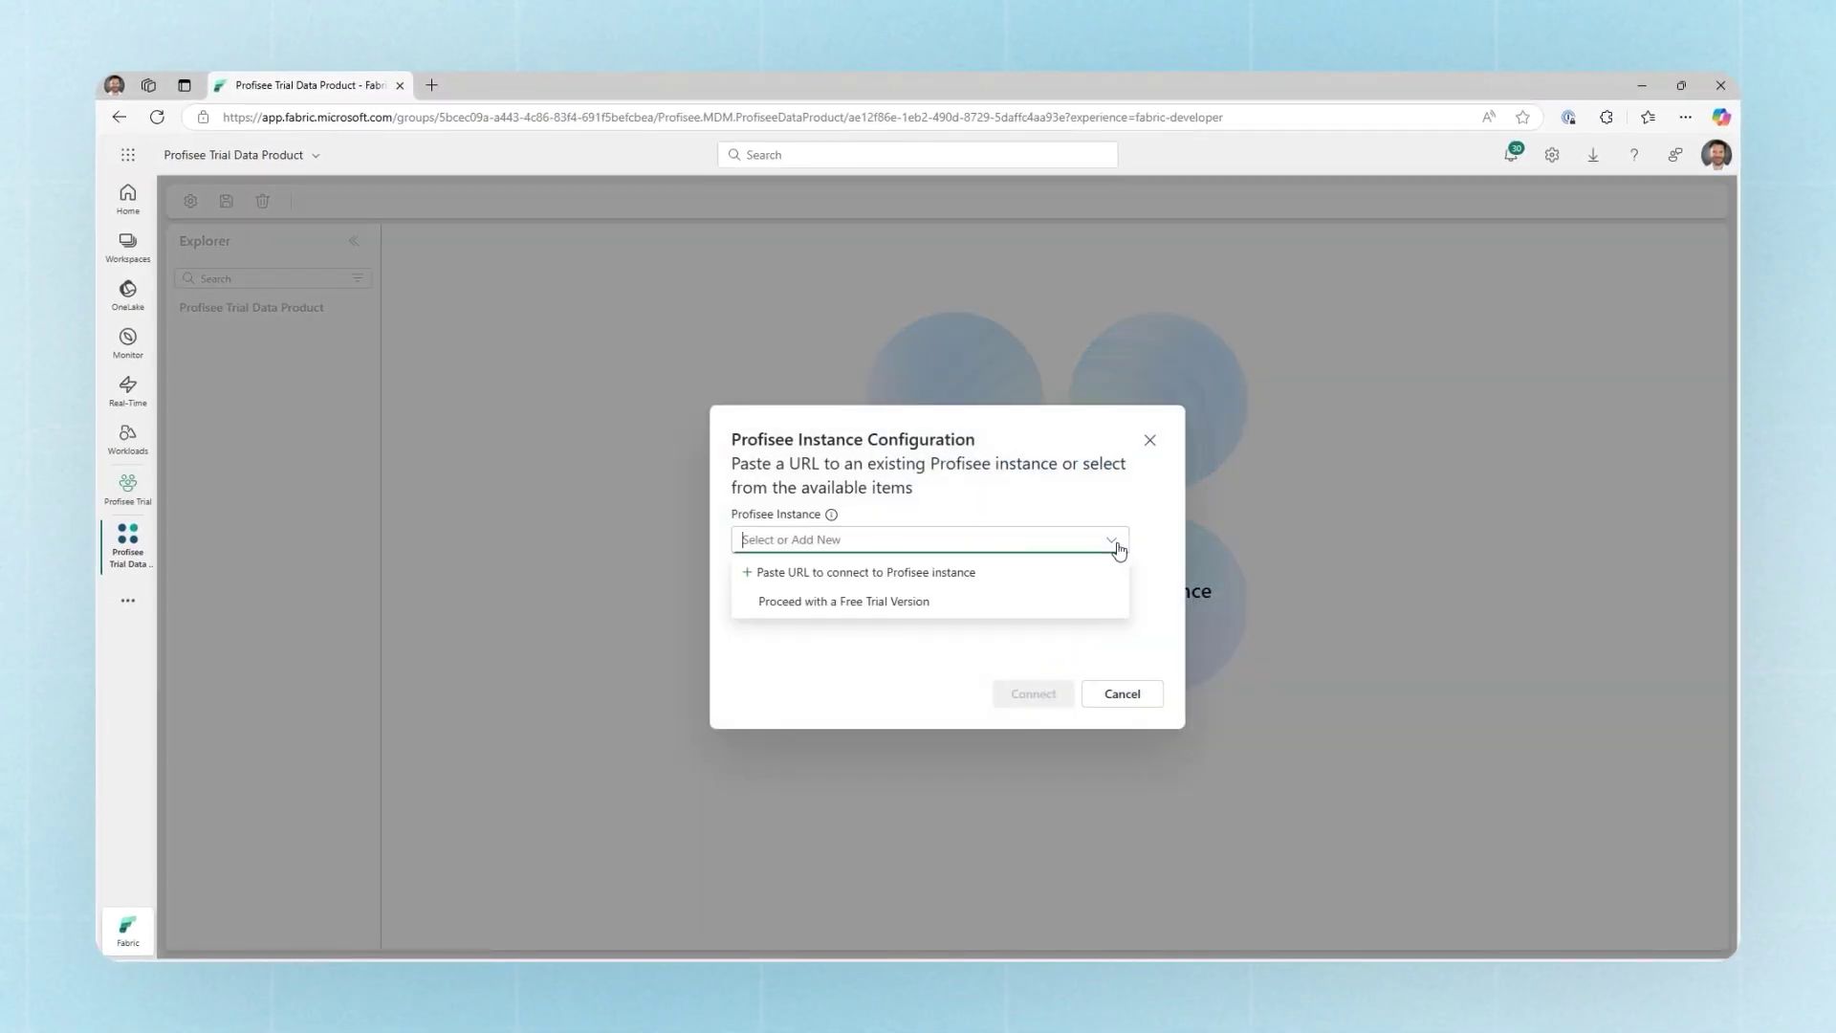
click(845, 605)
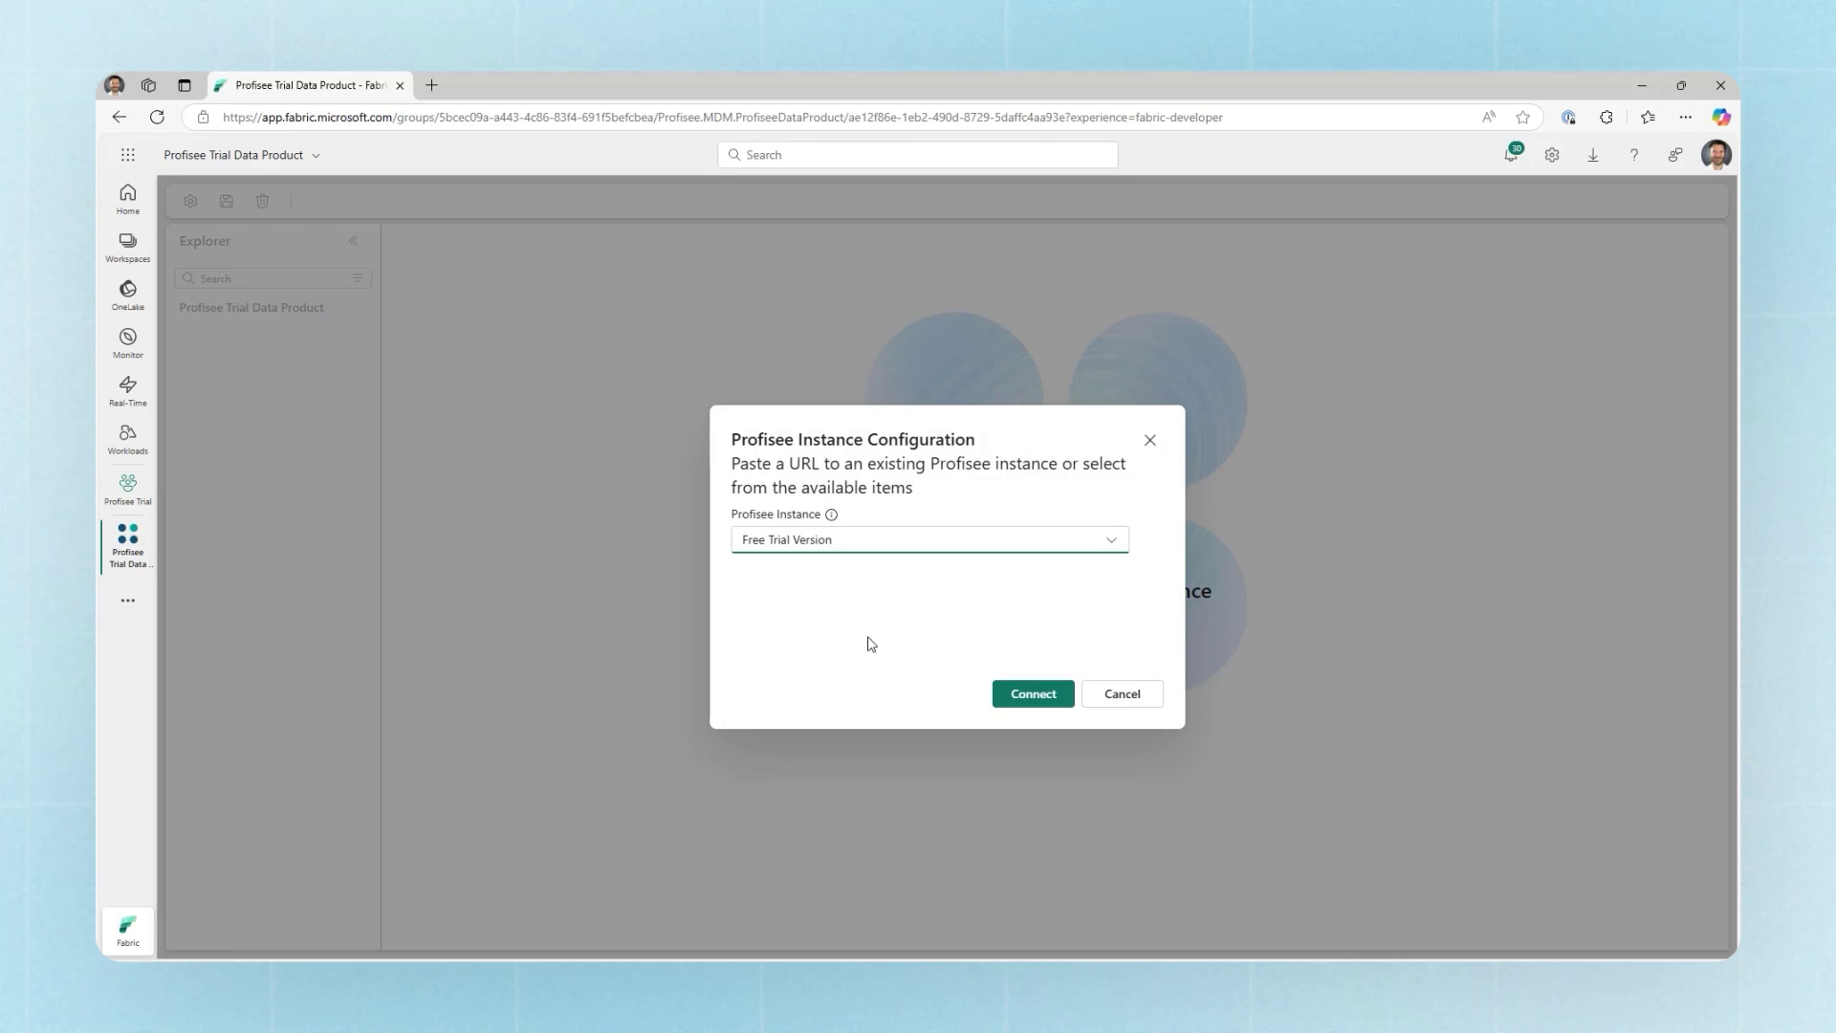
click(1021, 696)
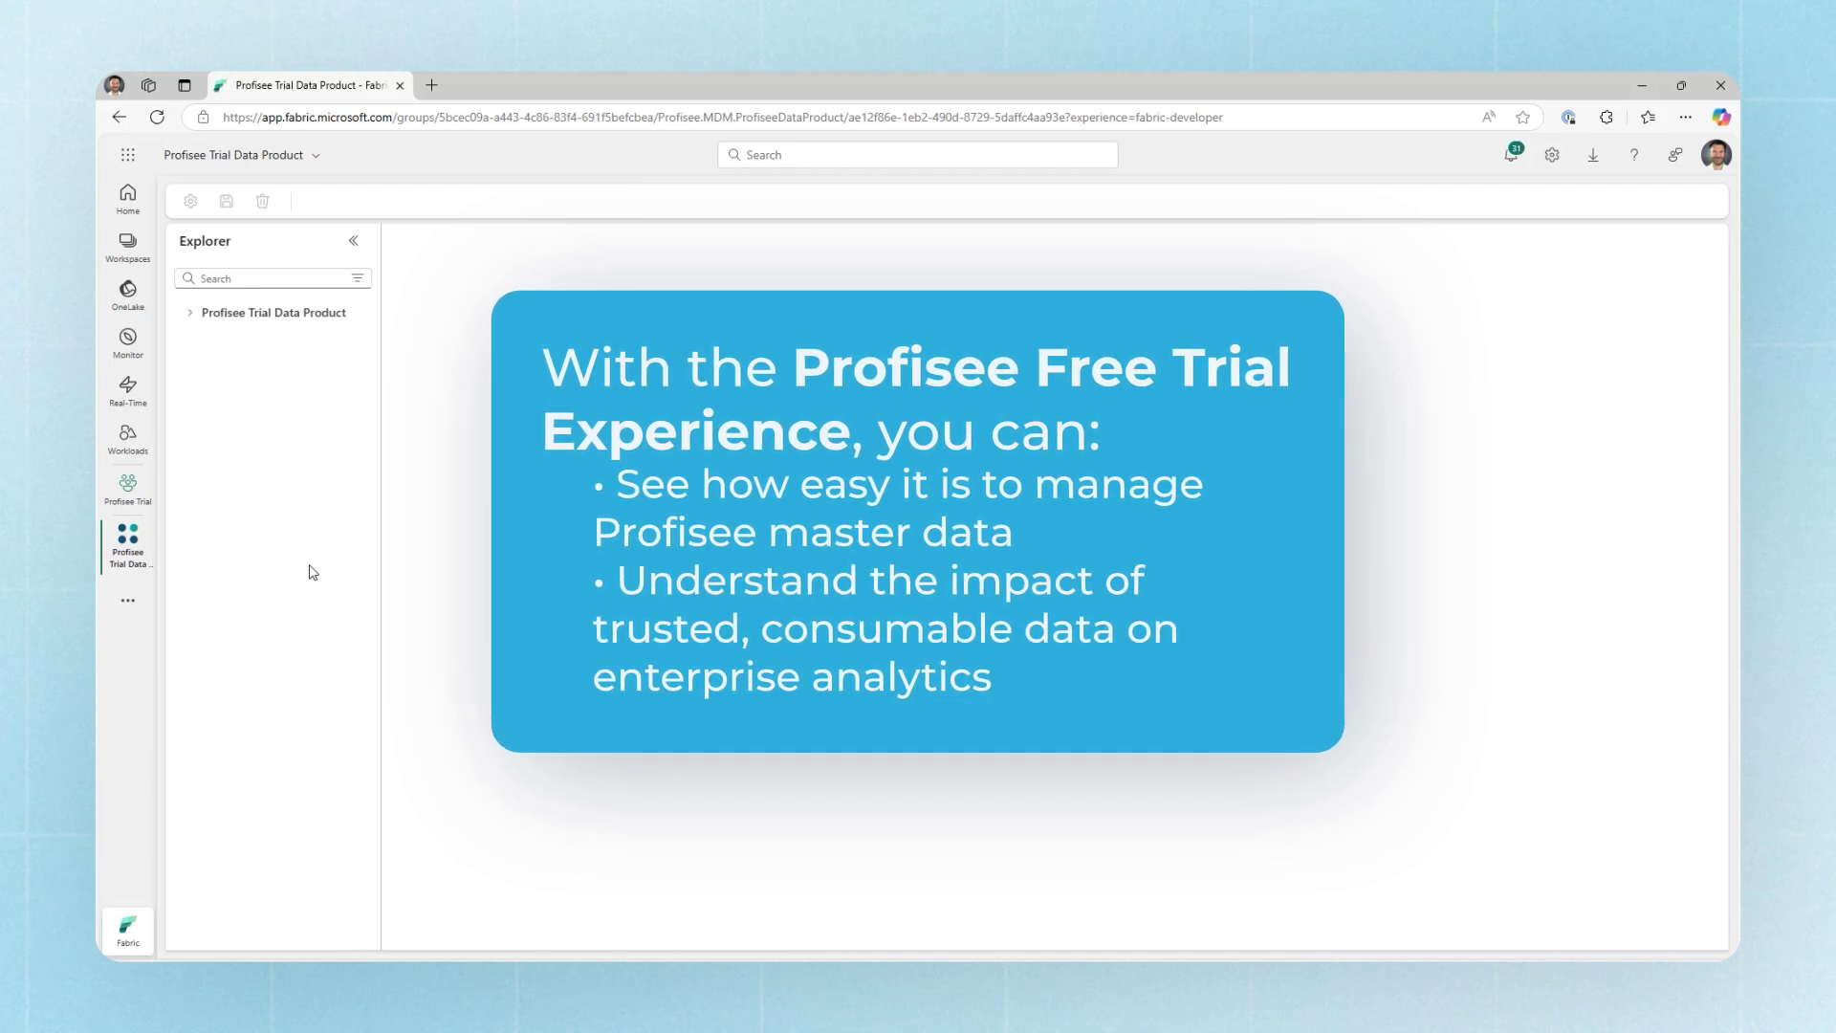
Step: Expand Entities and browse Customers, Do Not Call, SalesArea and StateProvince, ending back on Customers
click(190, 312)
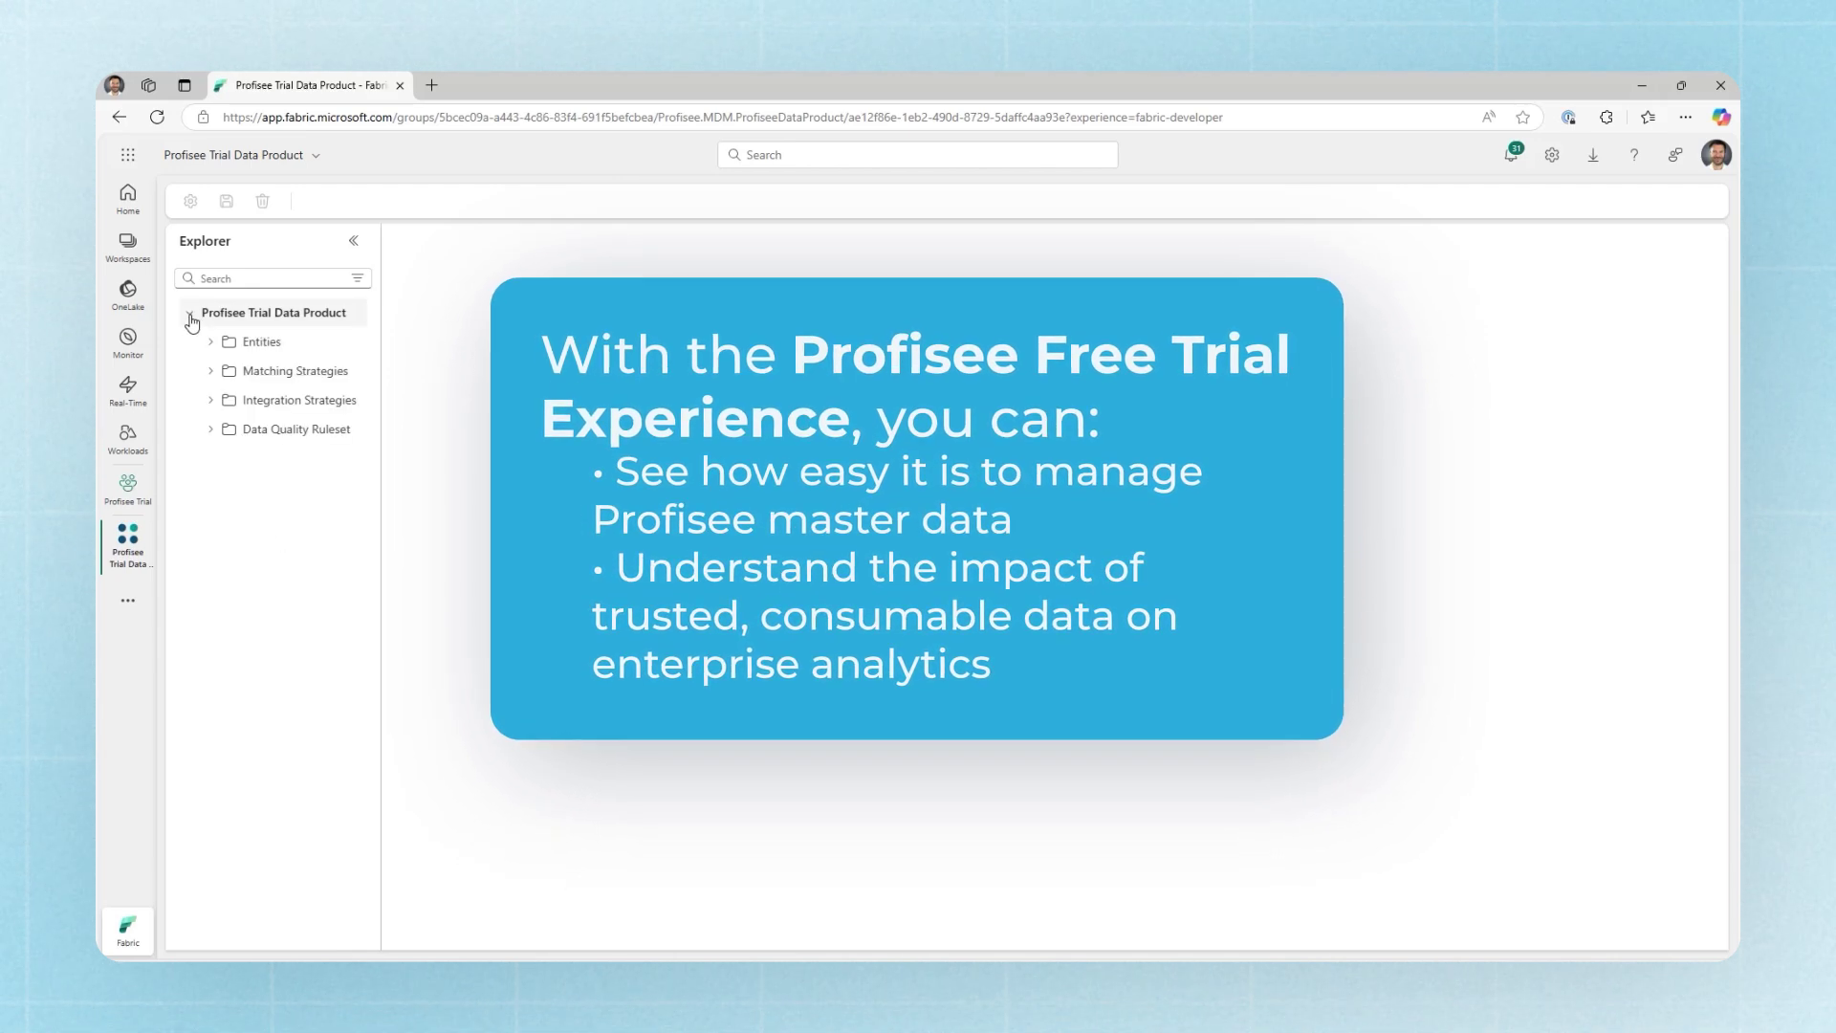
click(211, 342)
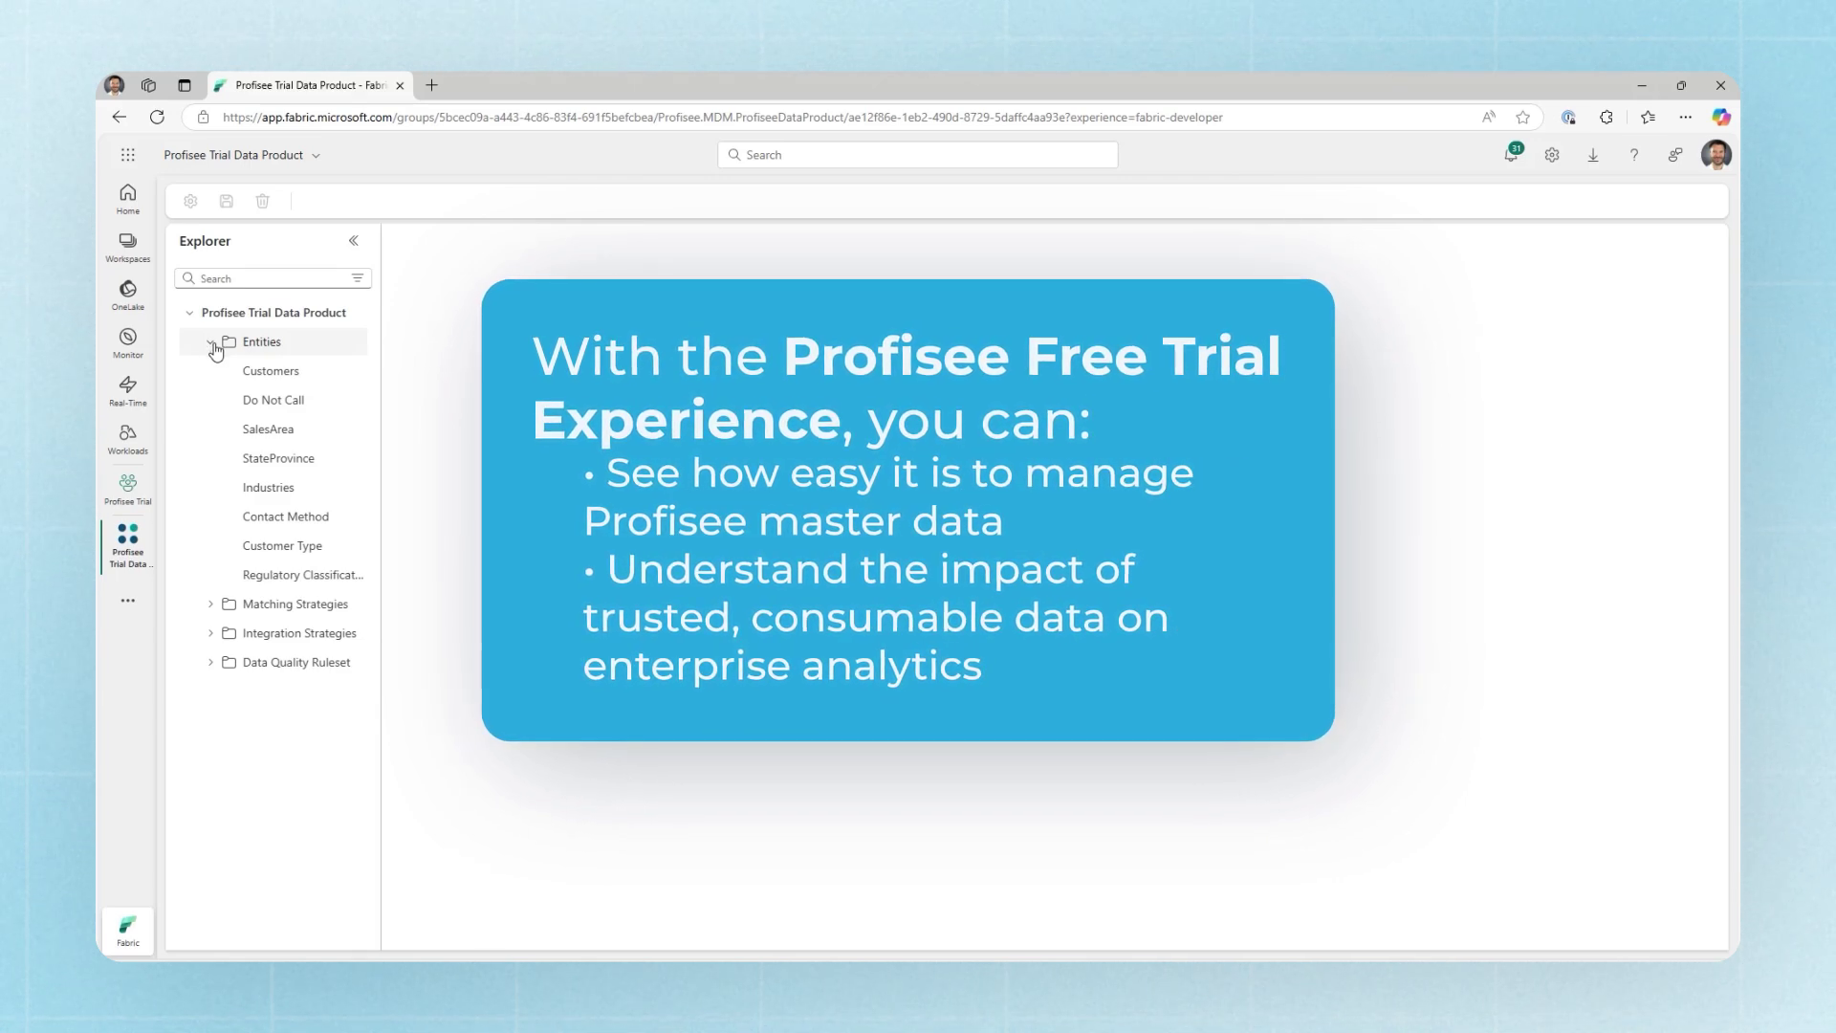
click(301, 379)
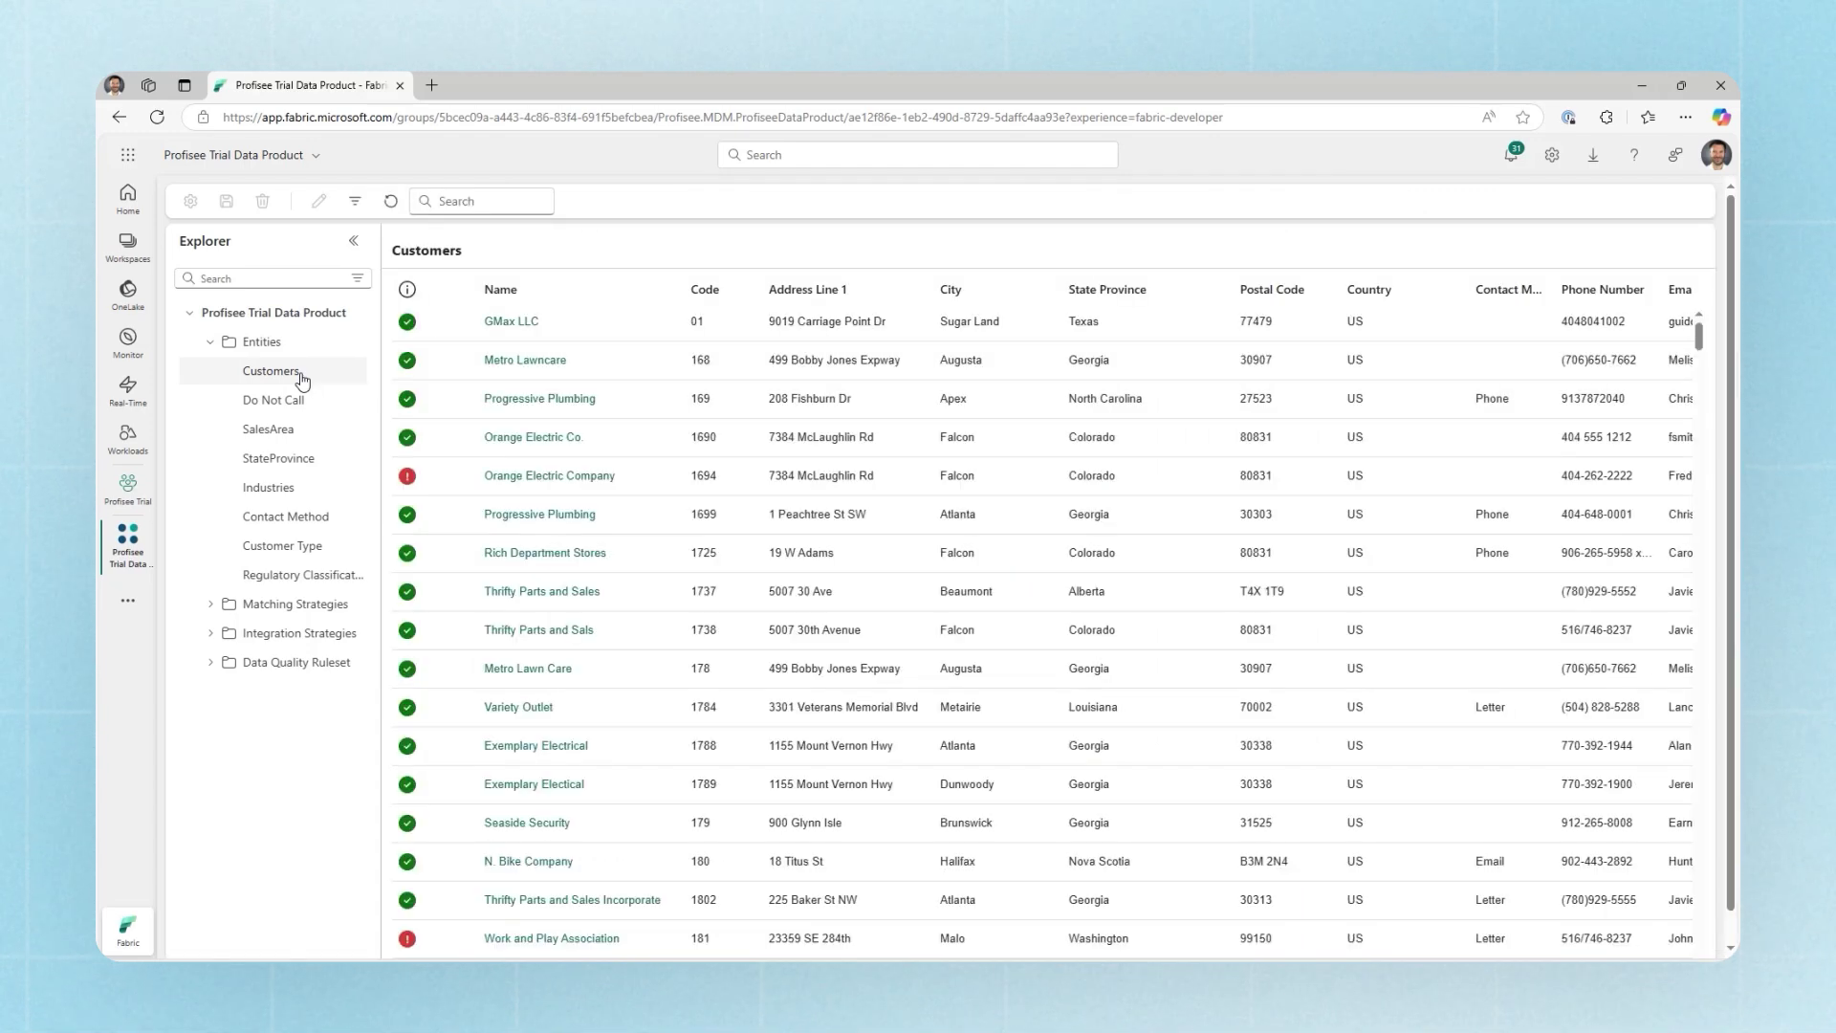
click(273, 400)
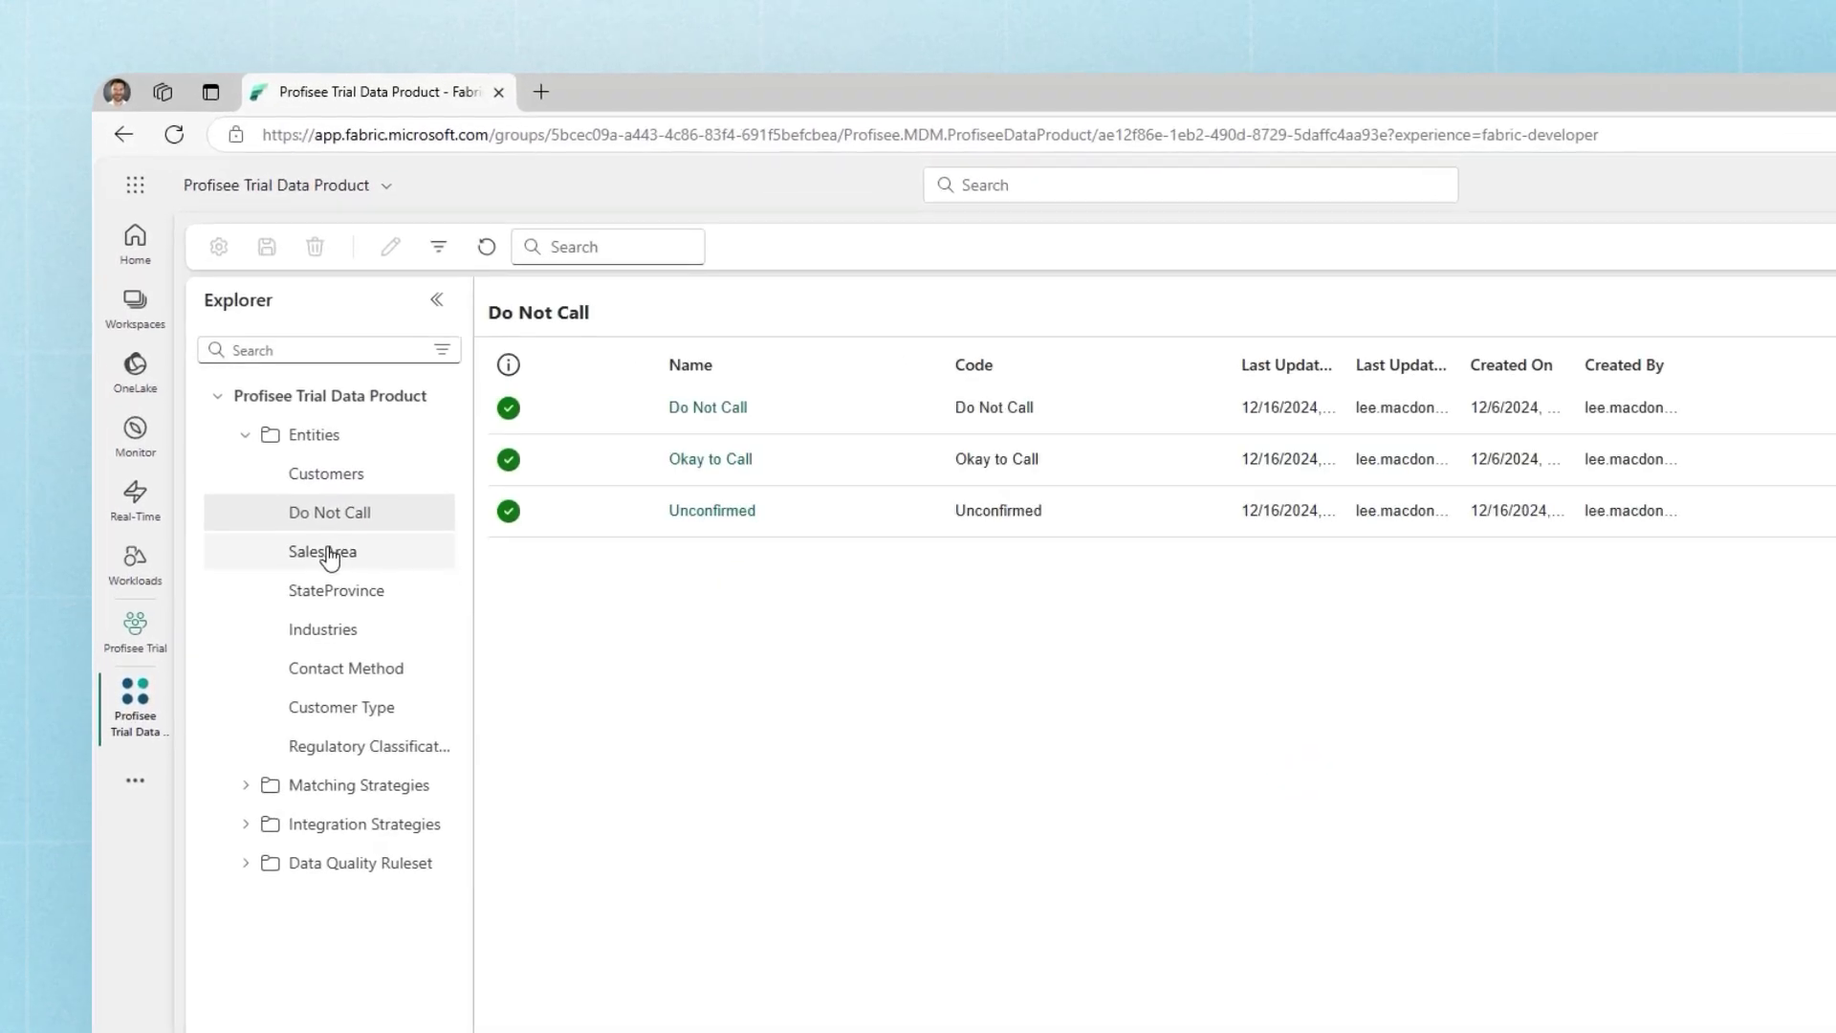
click(330, 555)
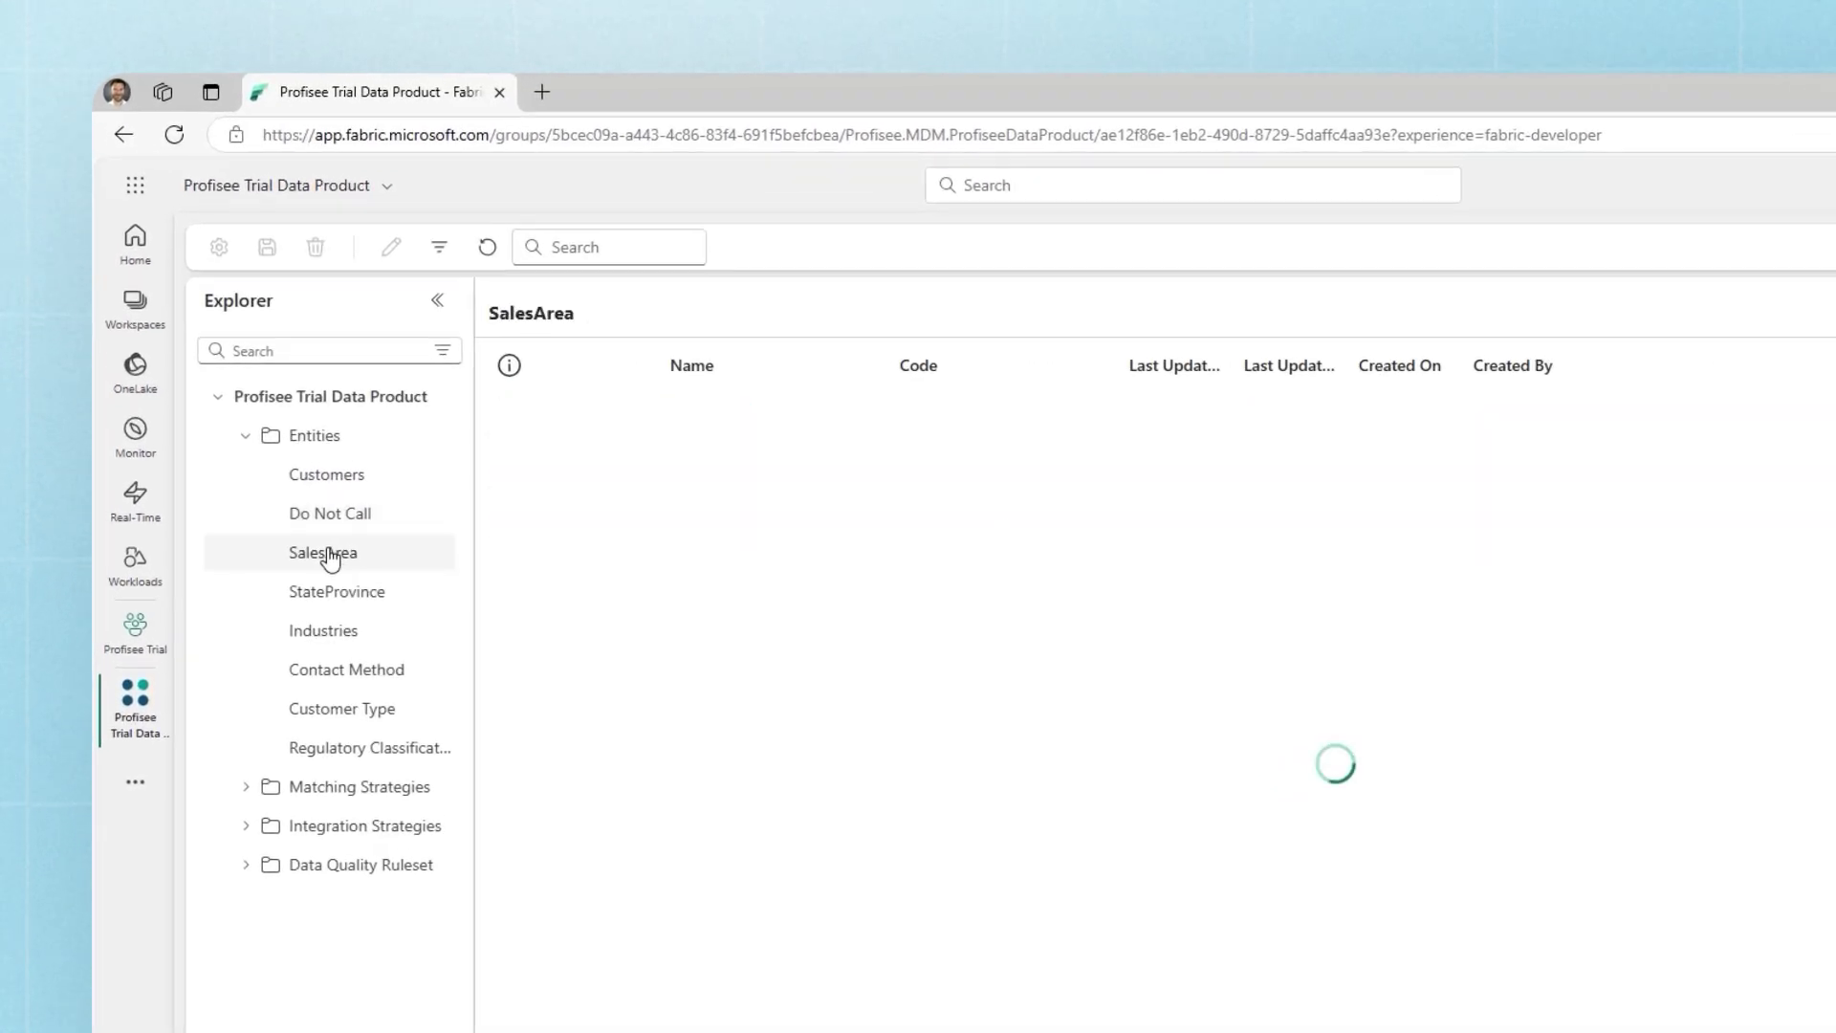
click(331, 595)
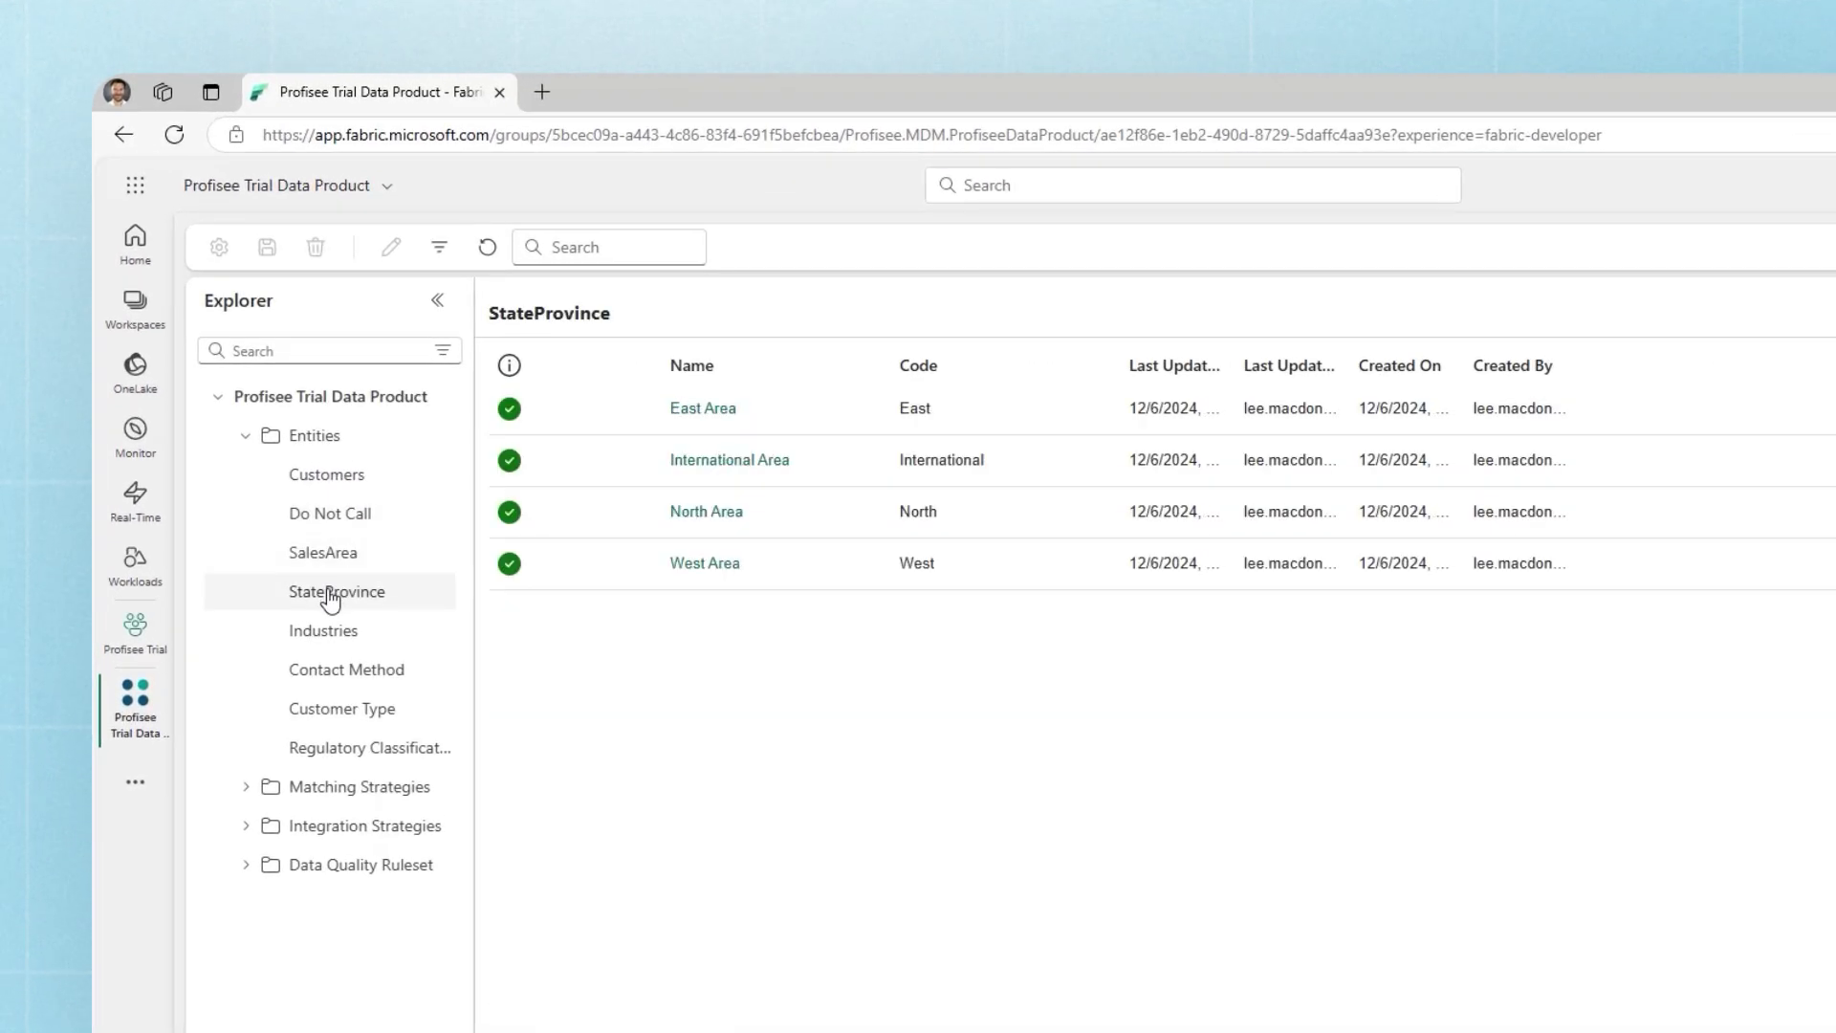
click(339, 484)
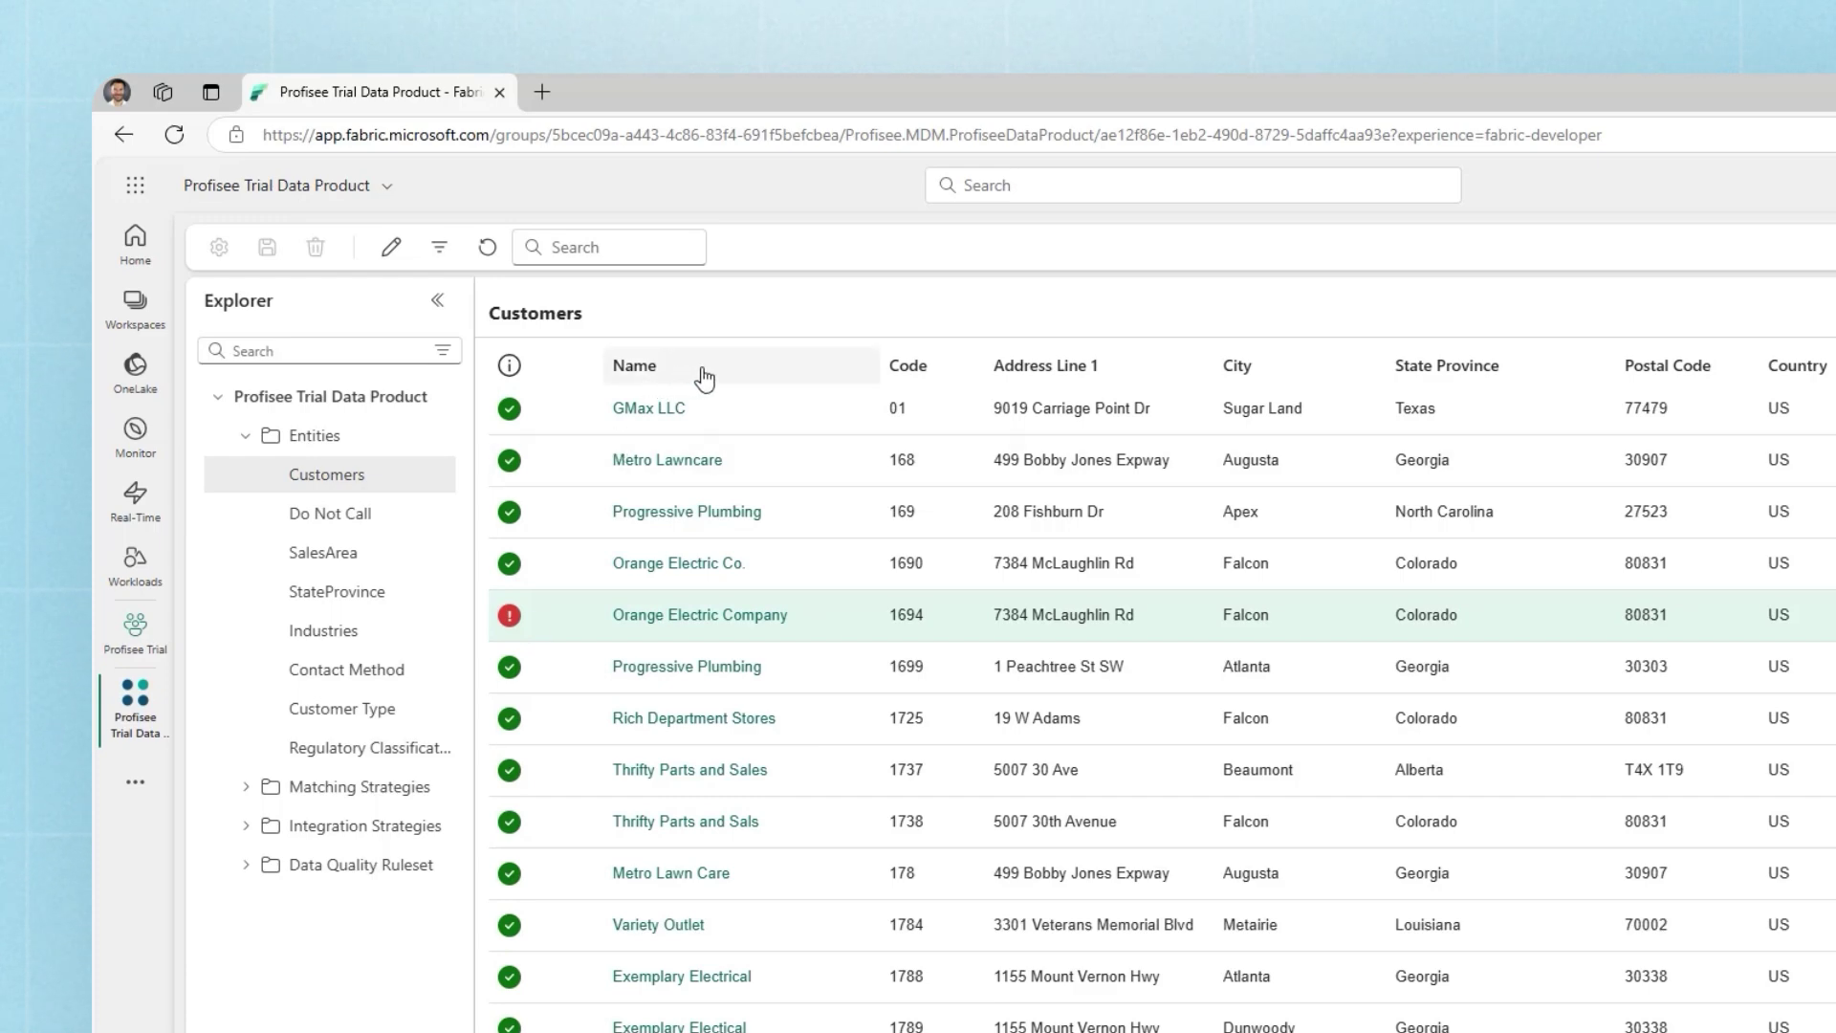
Step: Sort Customers by Name ascending, search for 'active', then clear the search
click(704, 379)
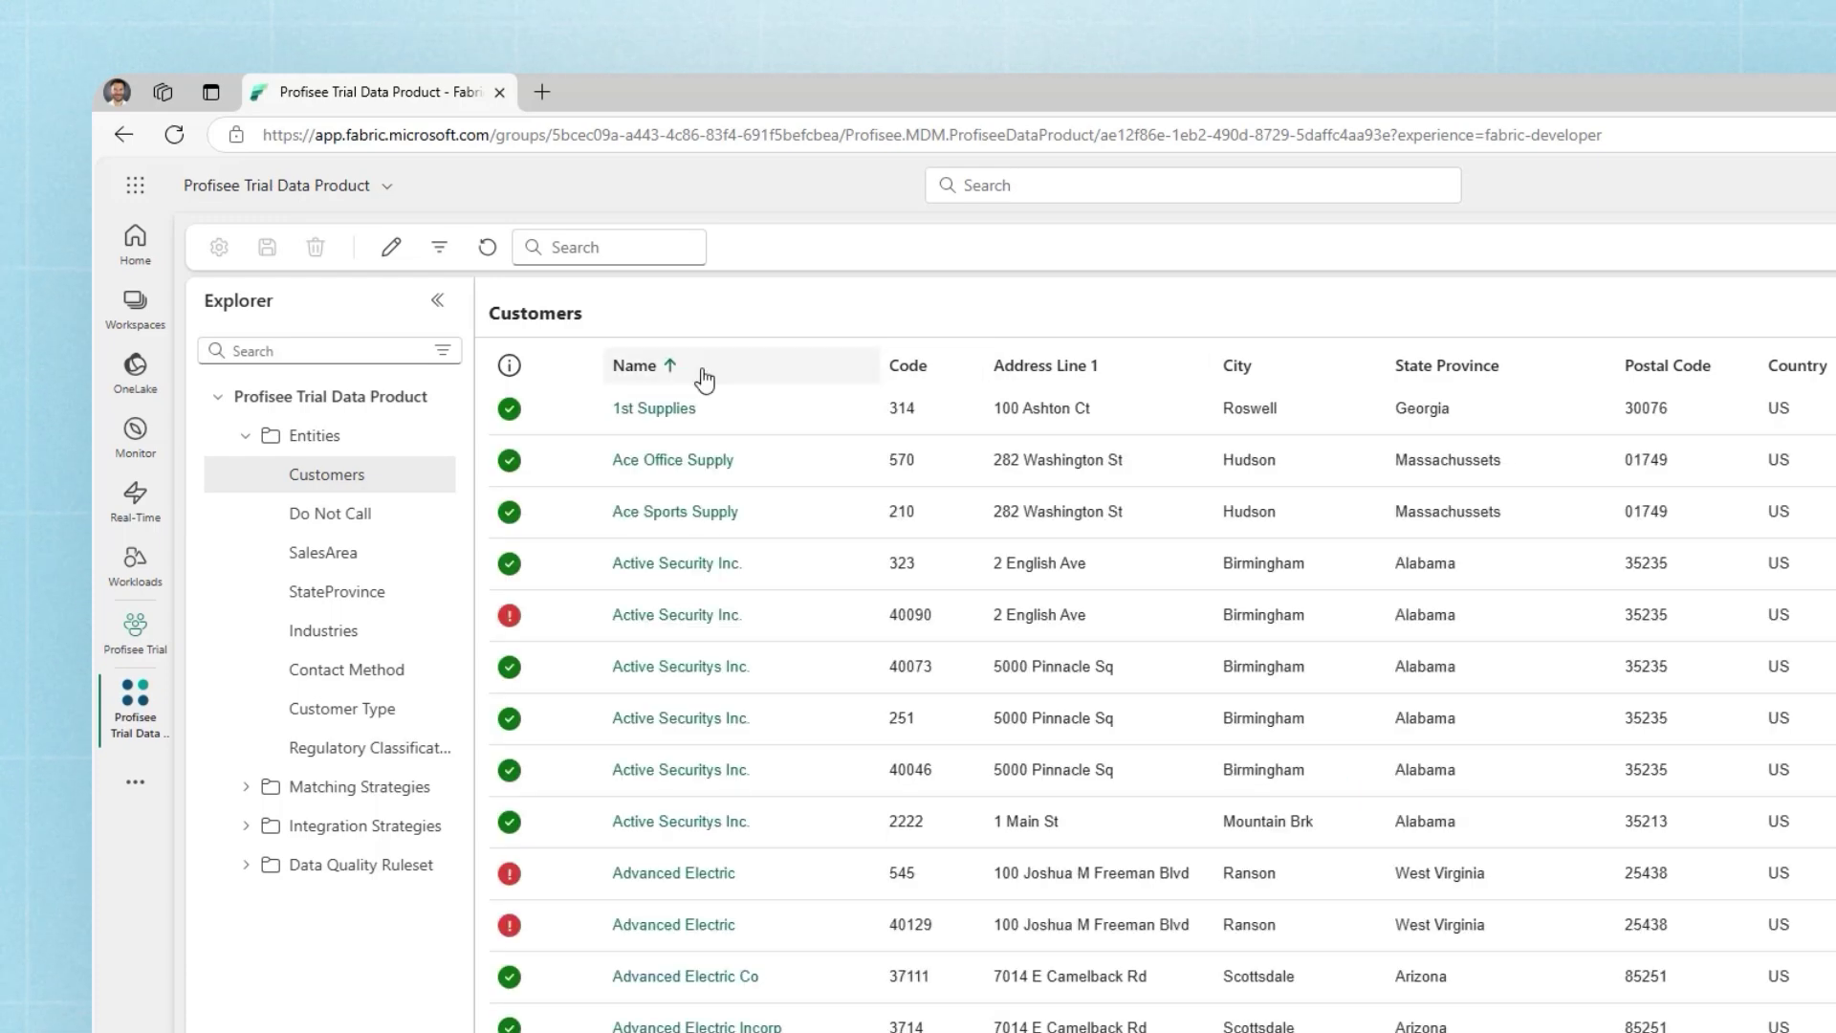
click(643, 247)
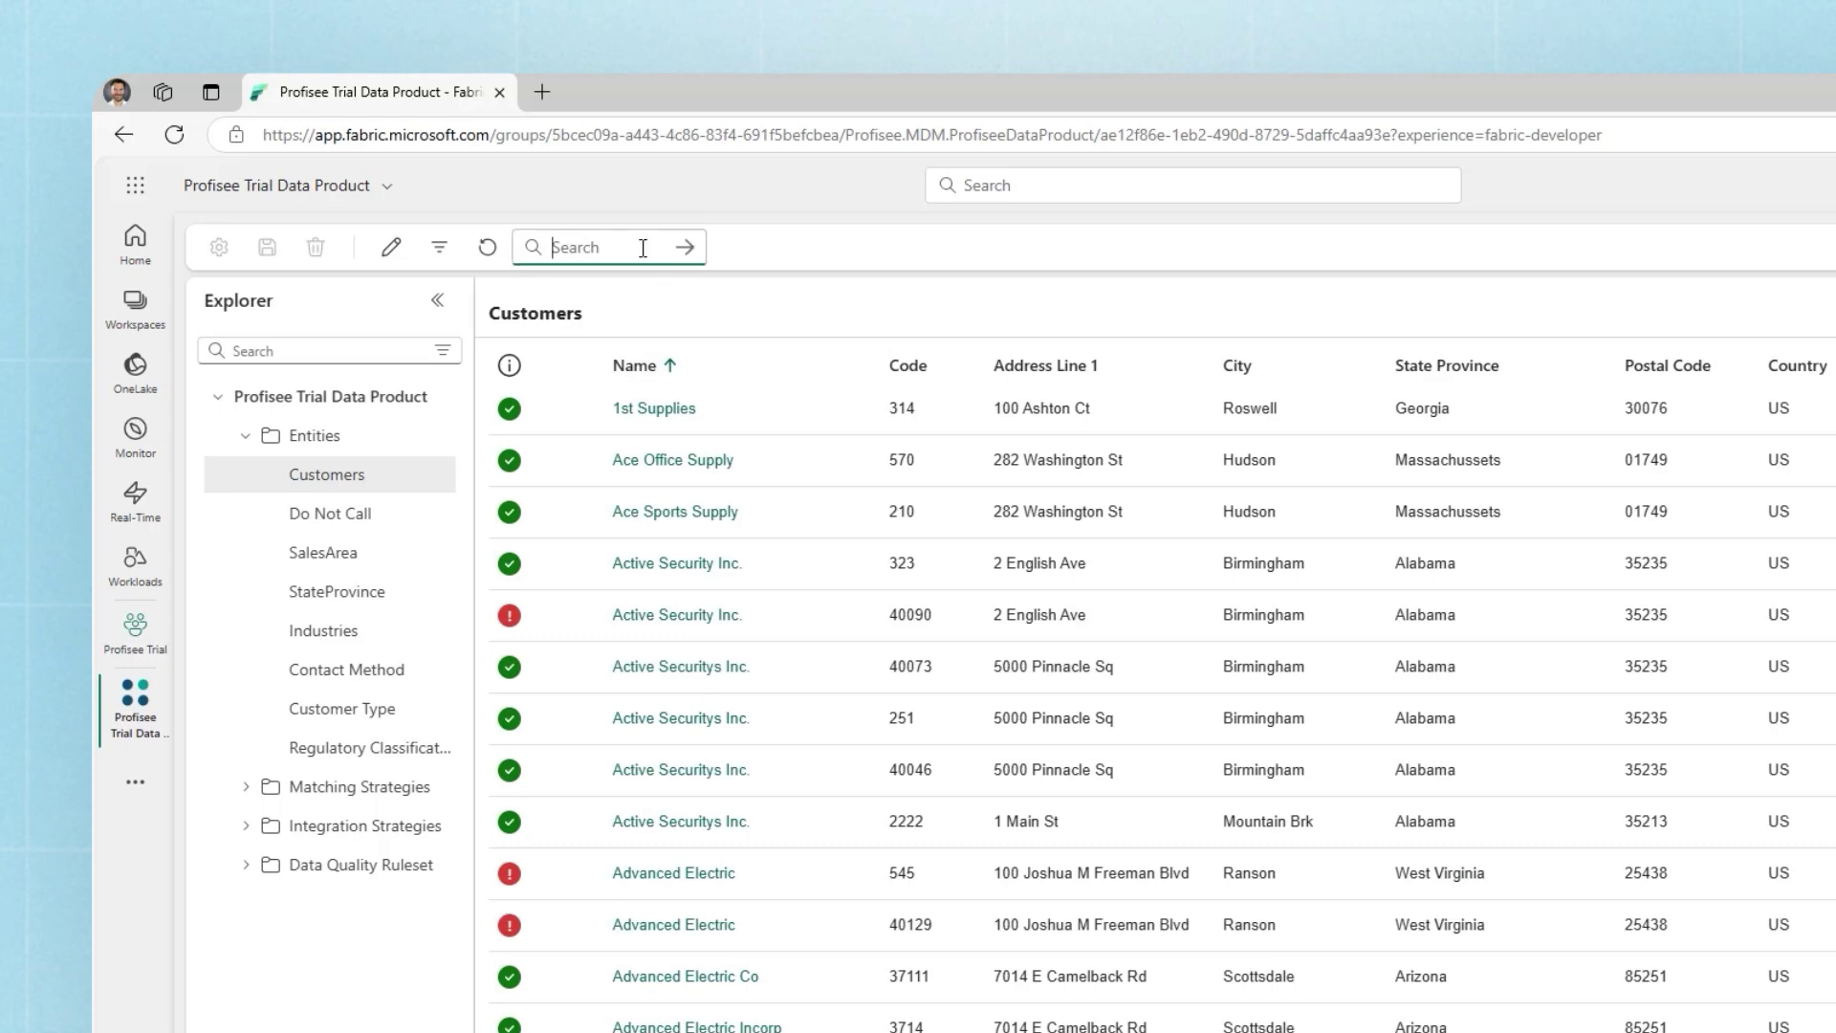
text(active)
key(Return)
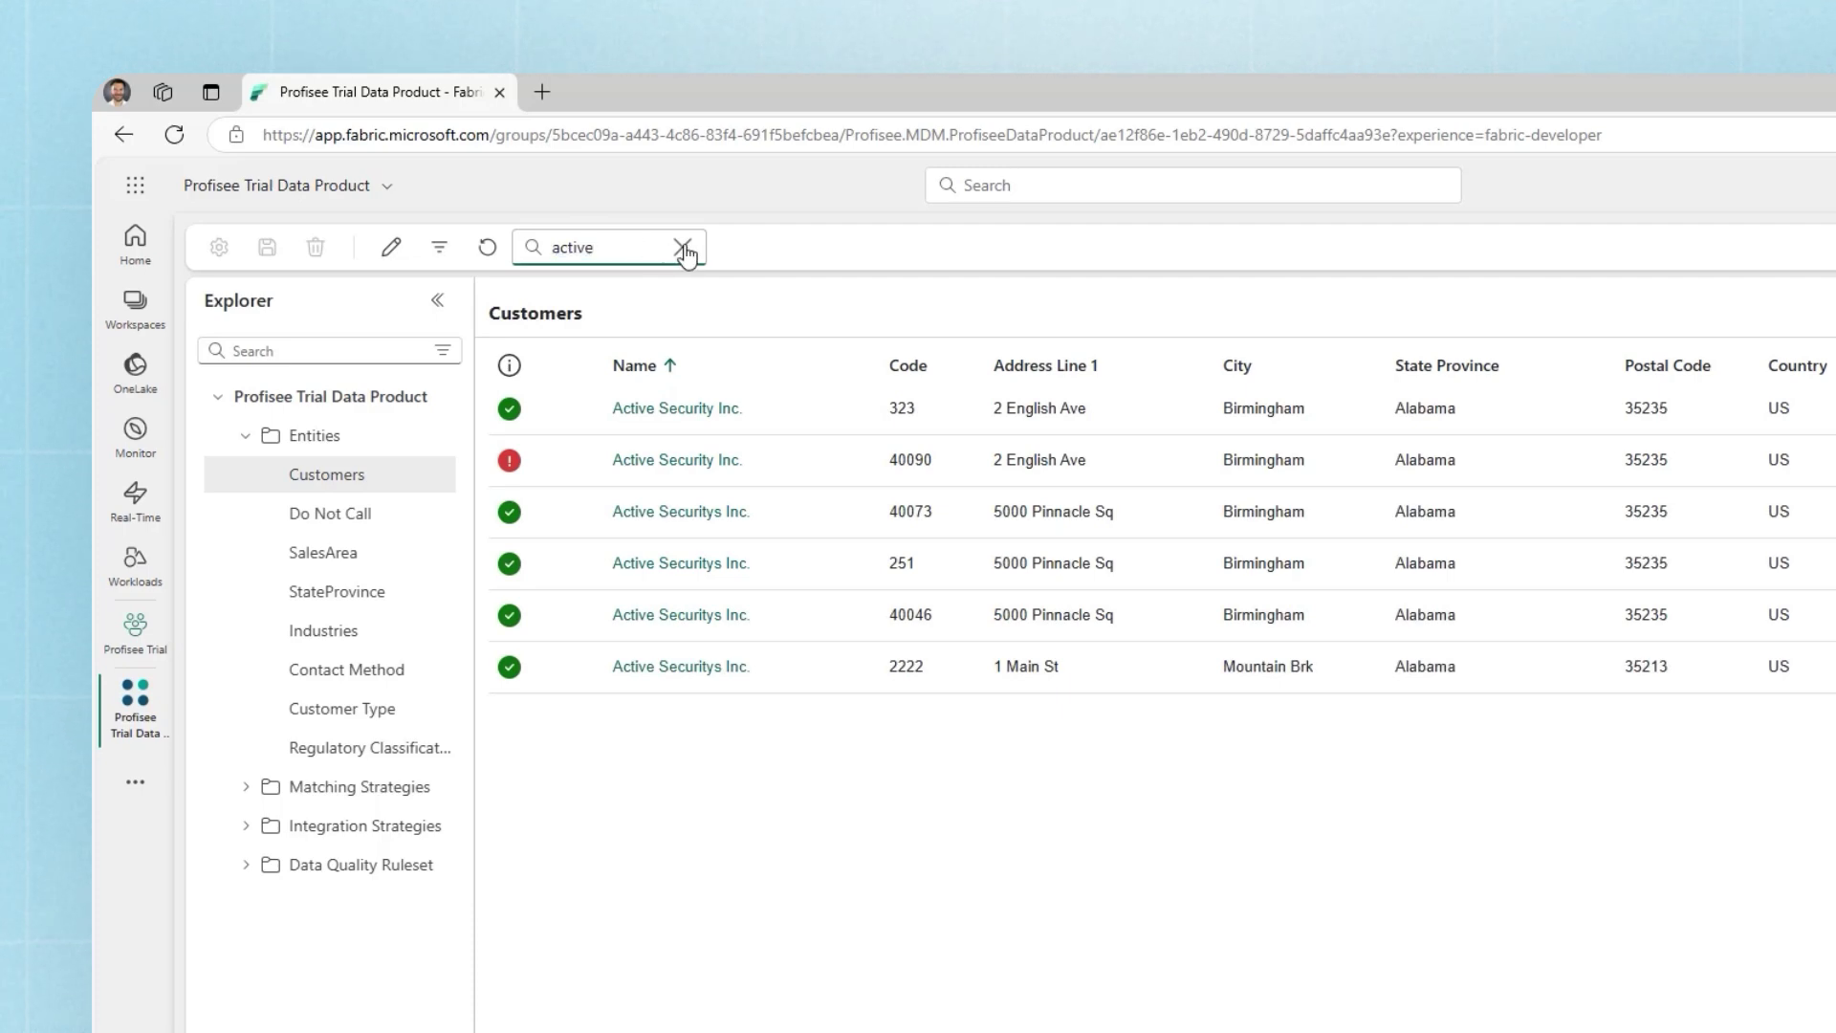
click(684, 249)
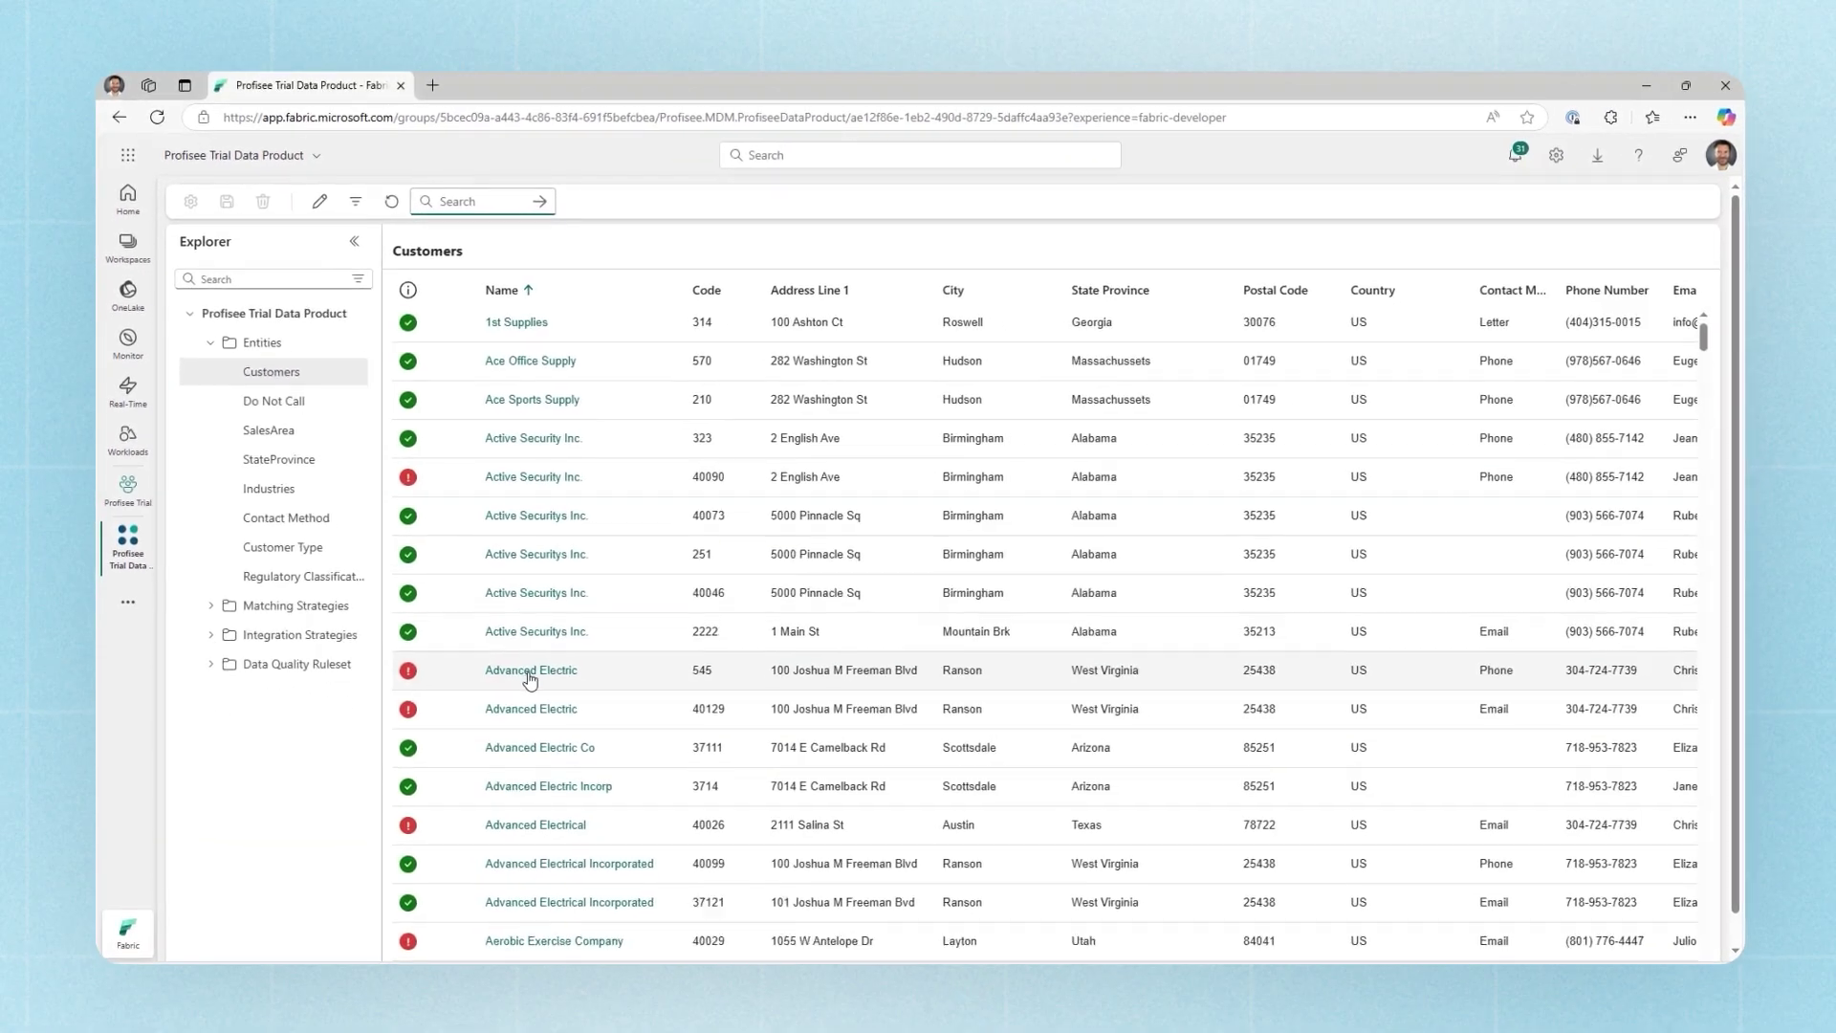
click(672, 874)
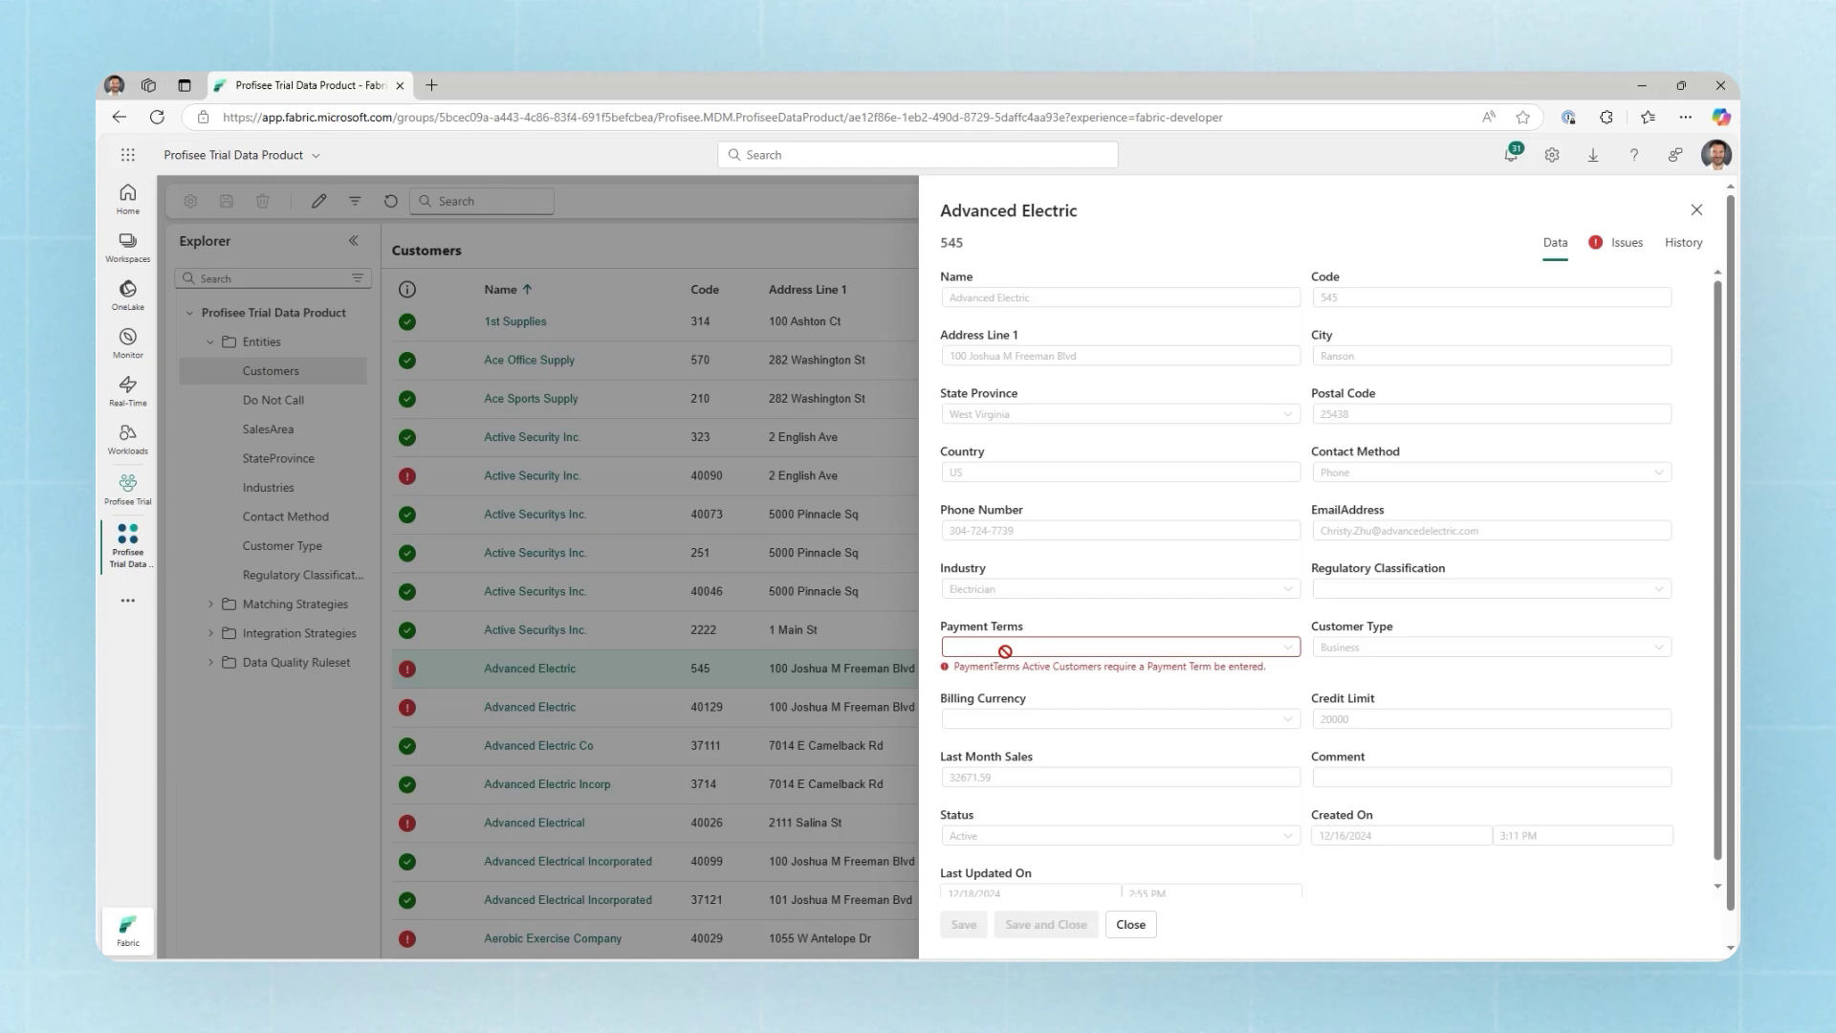
click(1628, 245)
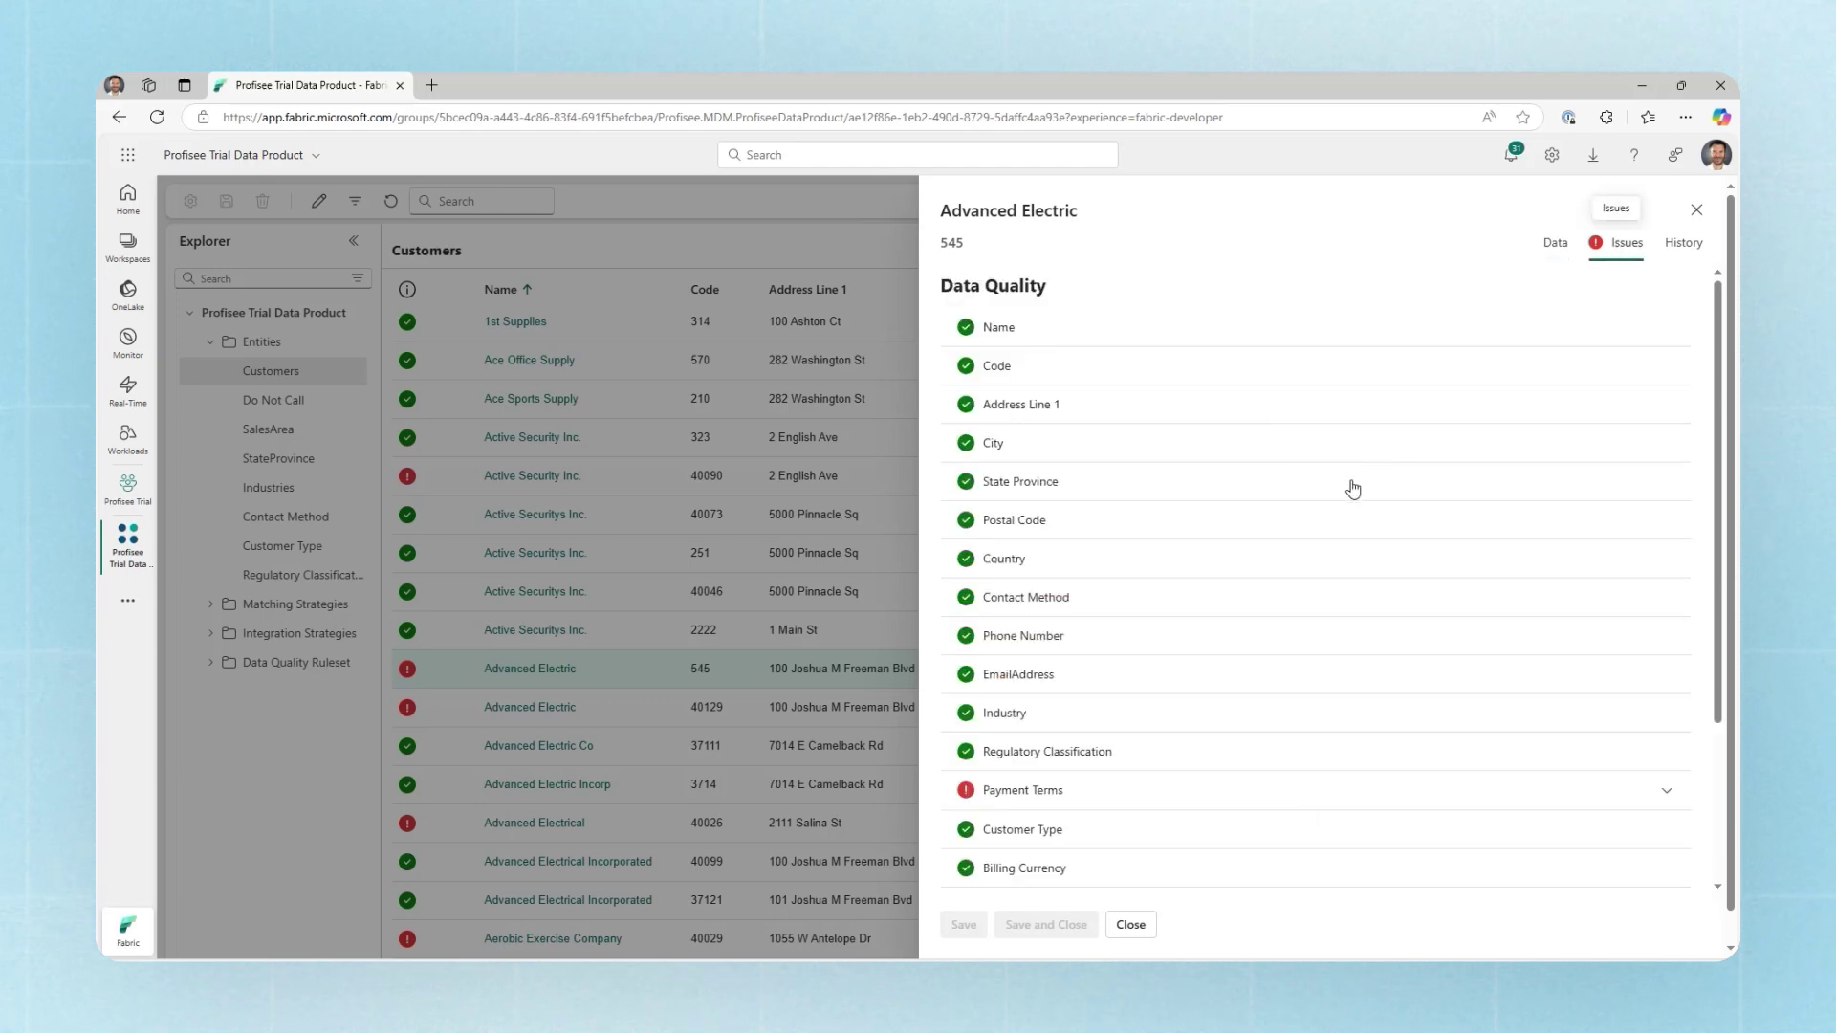
scroll(1106, 778, down, 3)
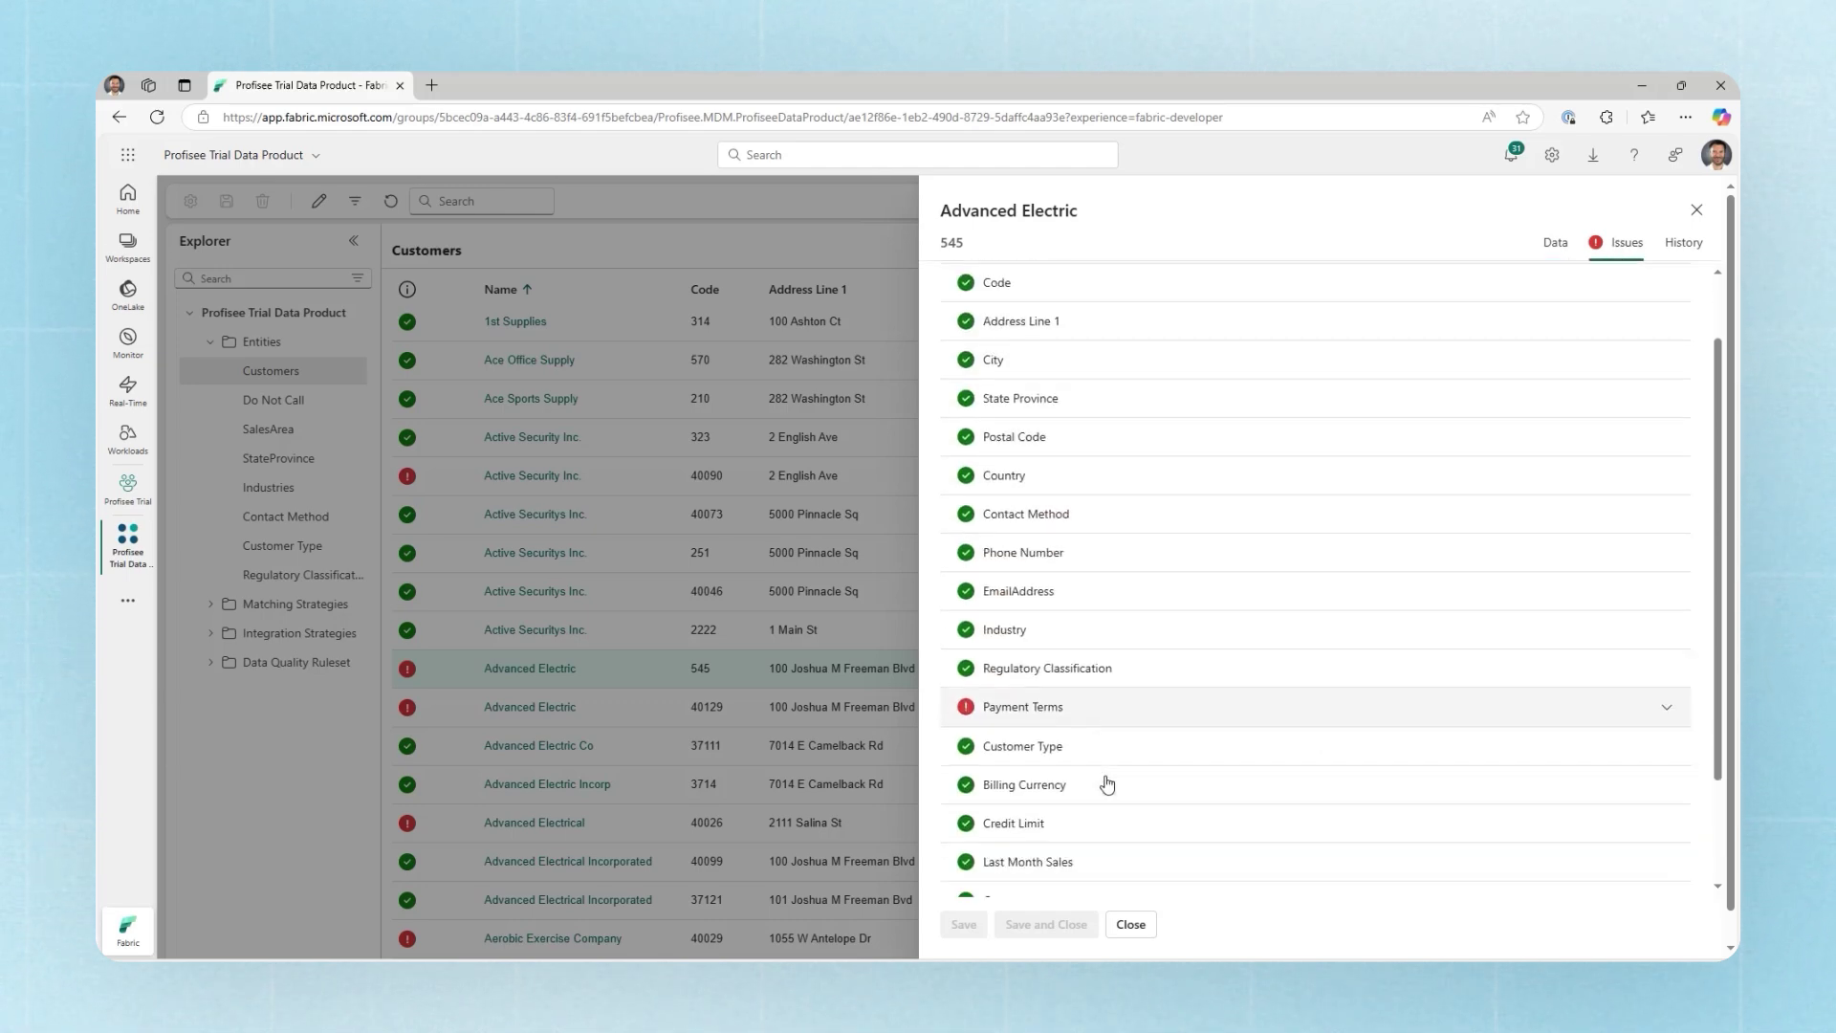
scroll(1622, 316, up, 5)
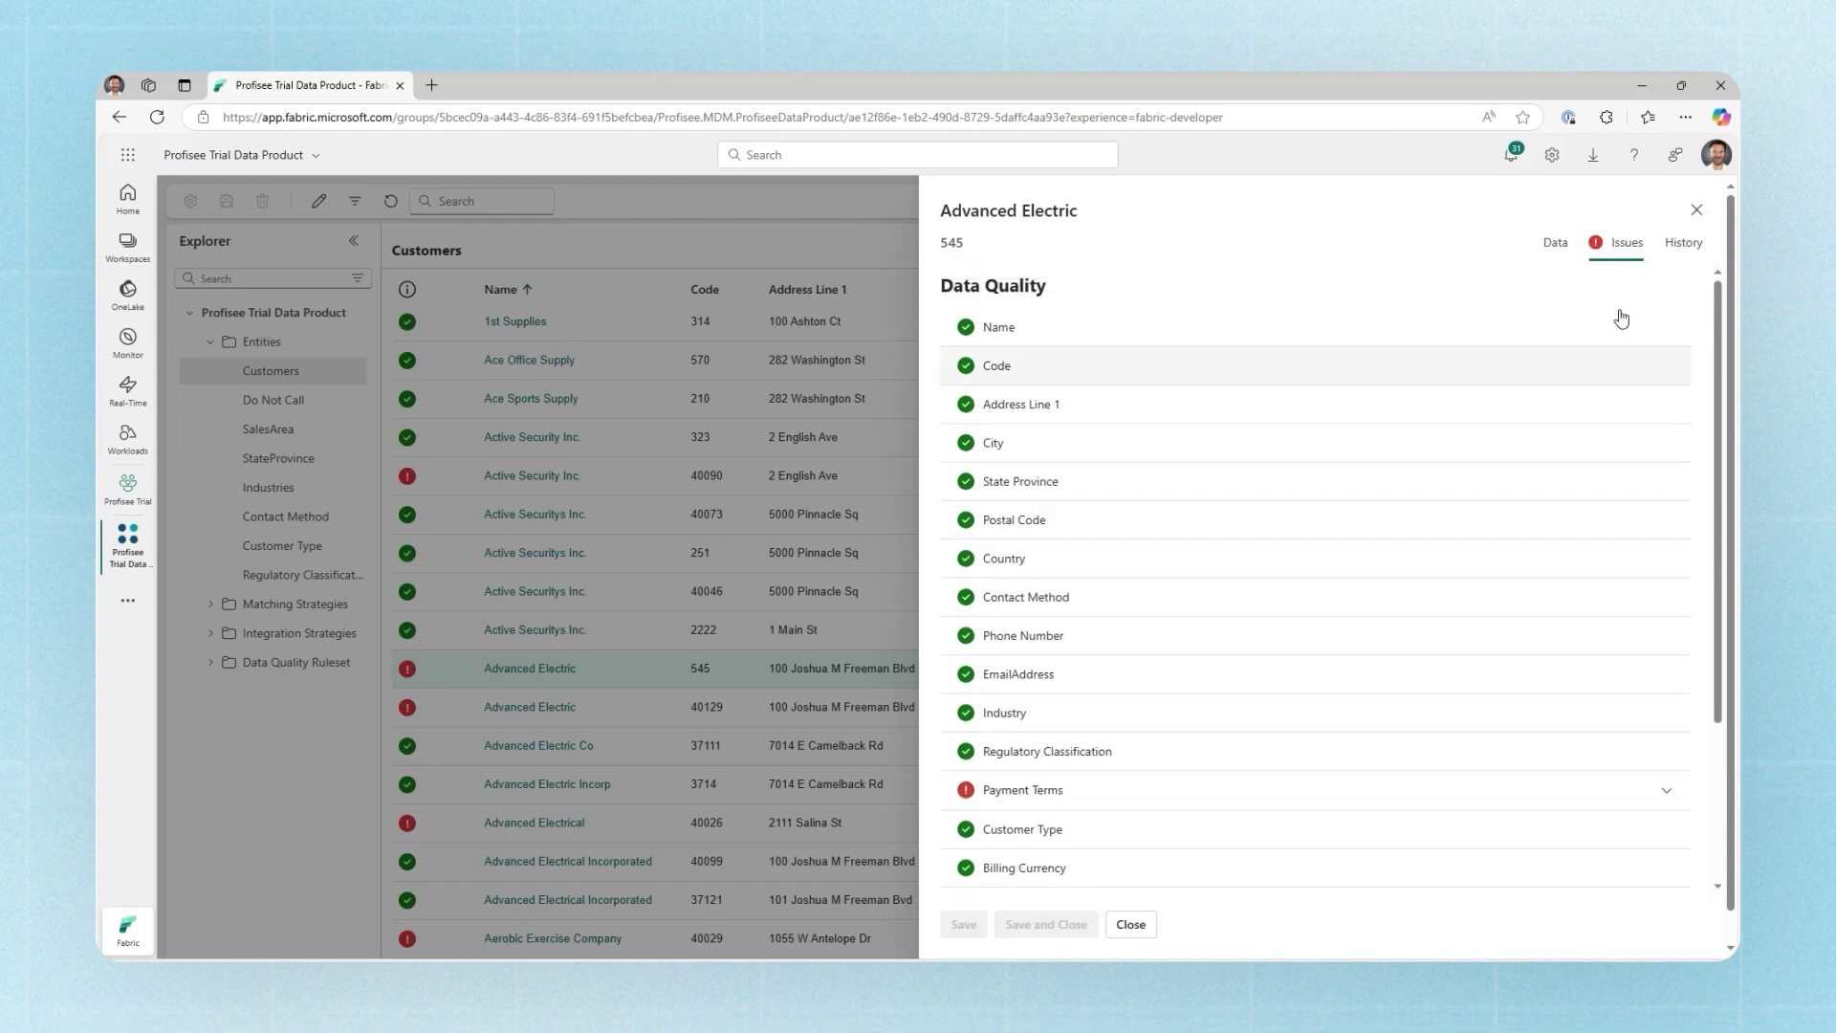
click(1682, 243)
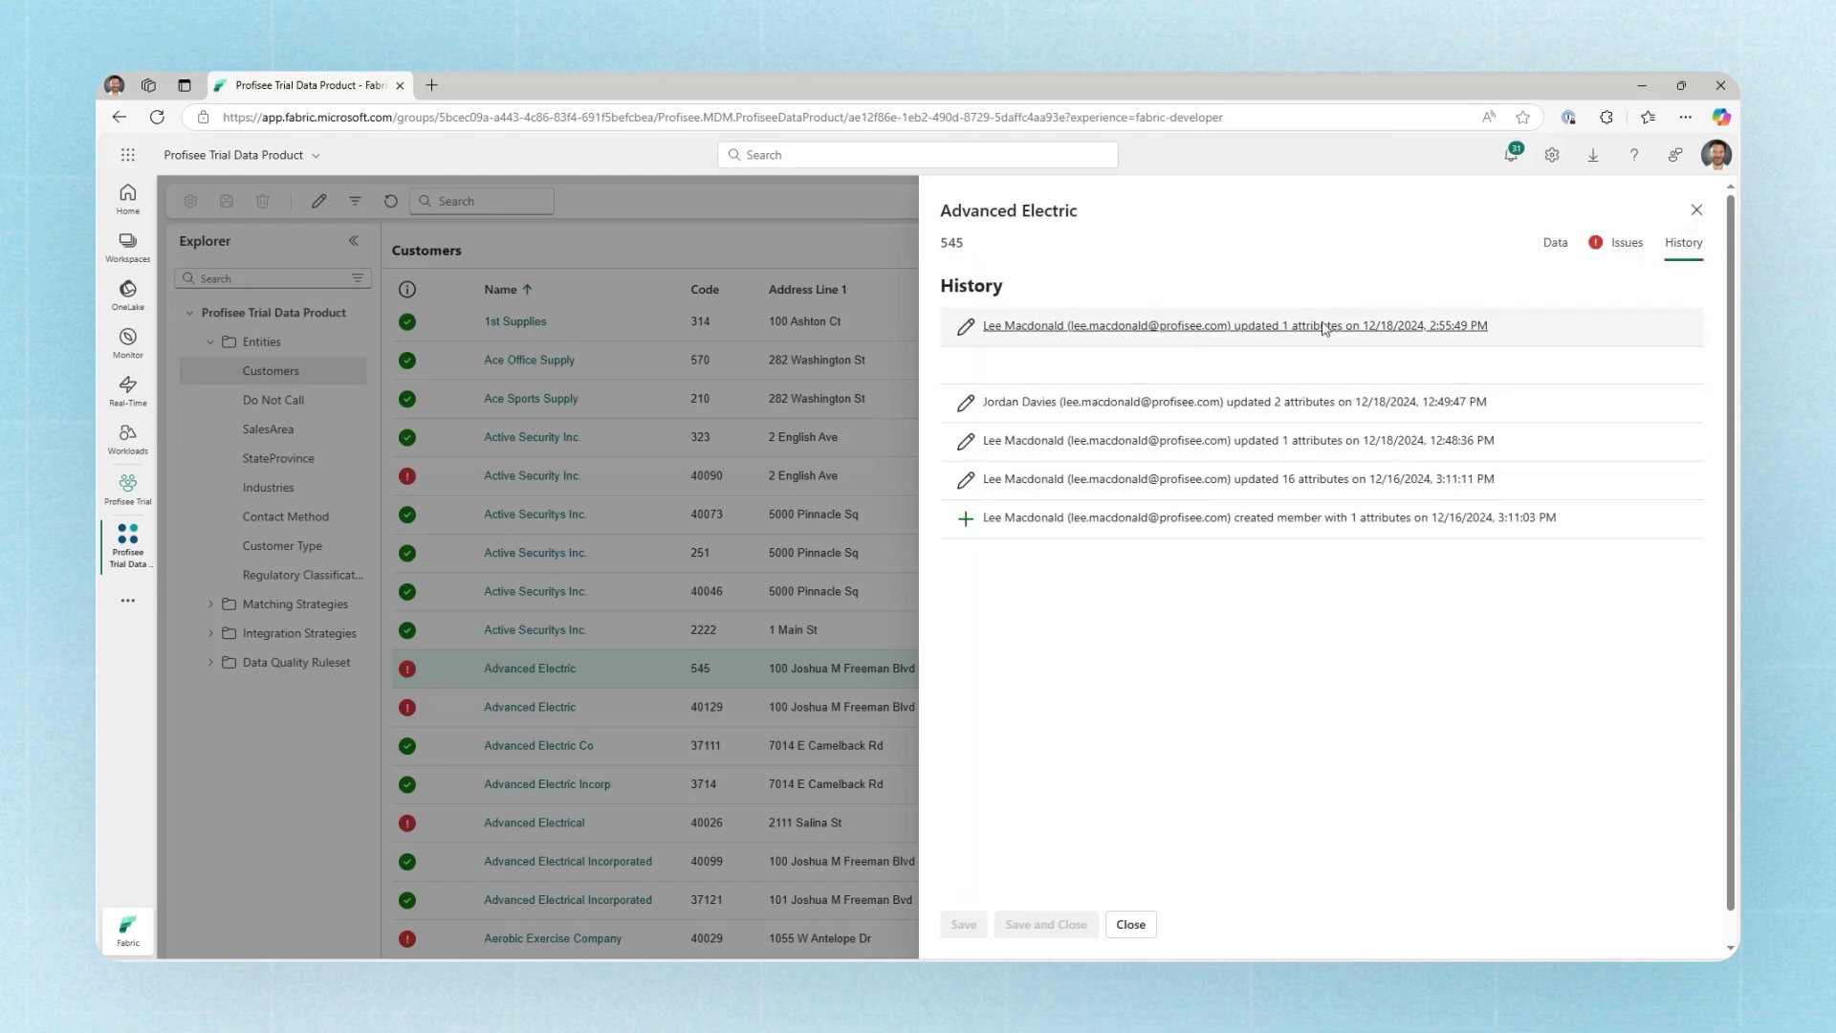
click(1556, 247)
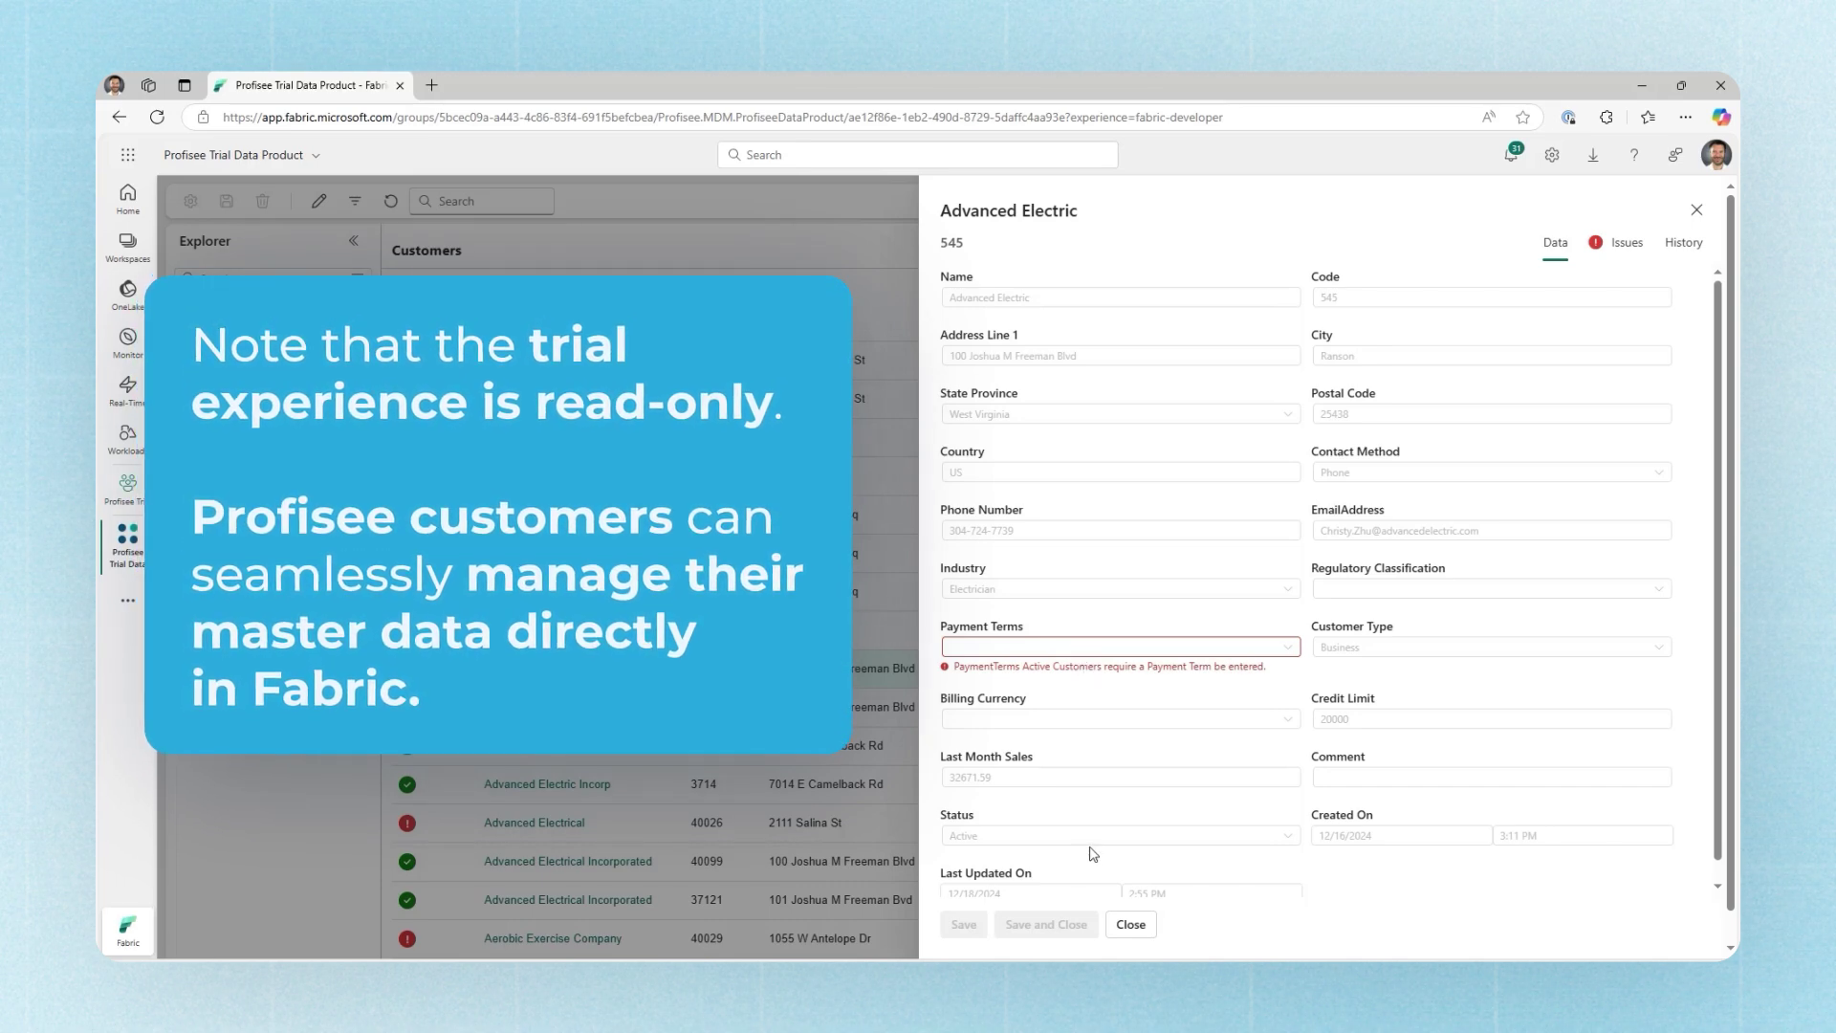
click(1130, 924)
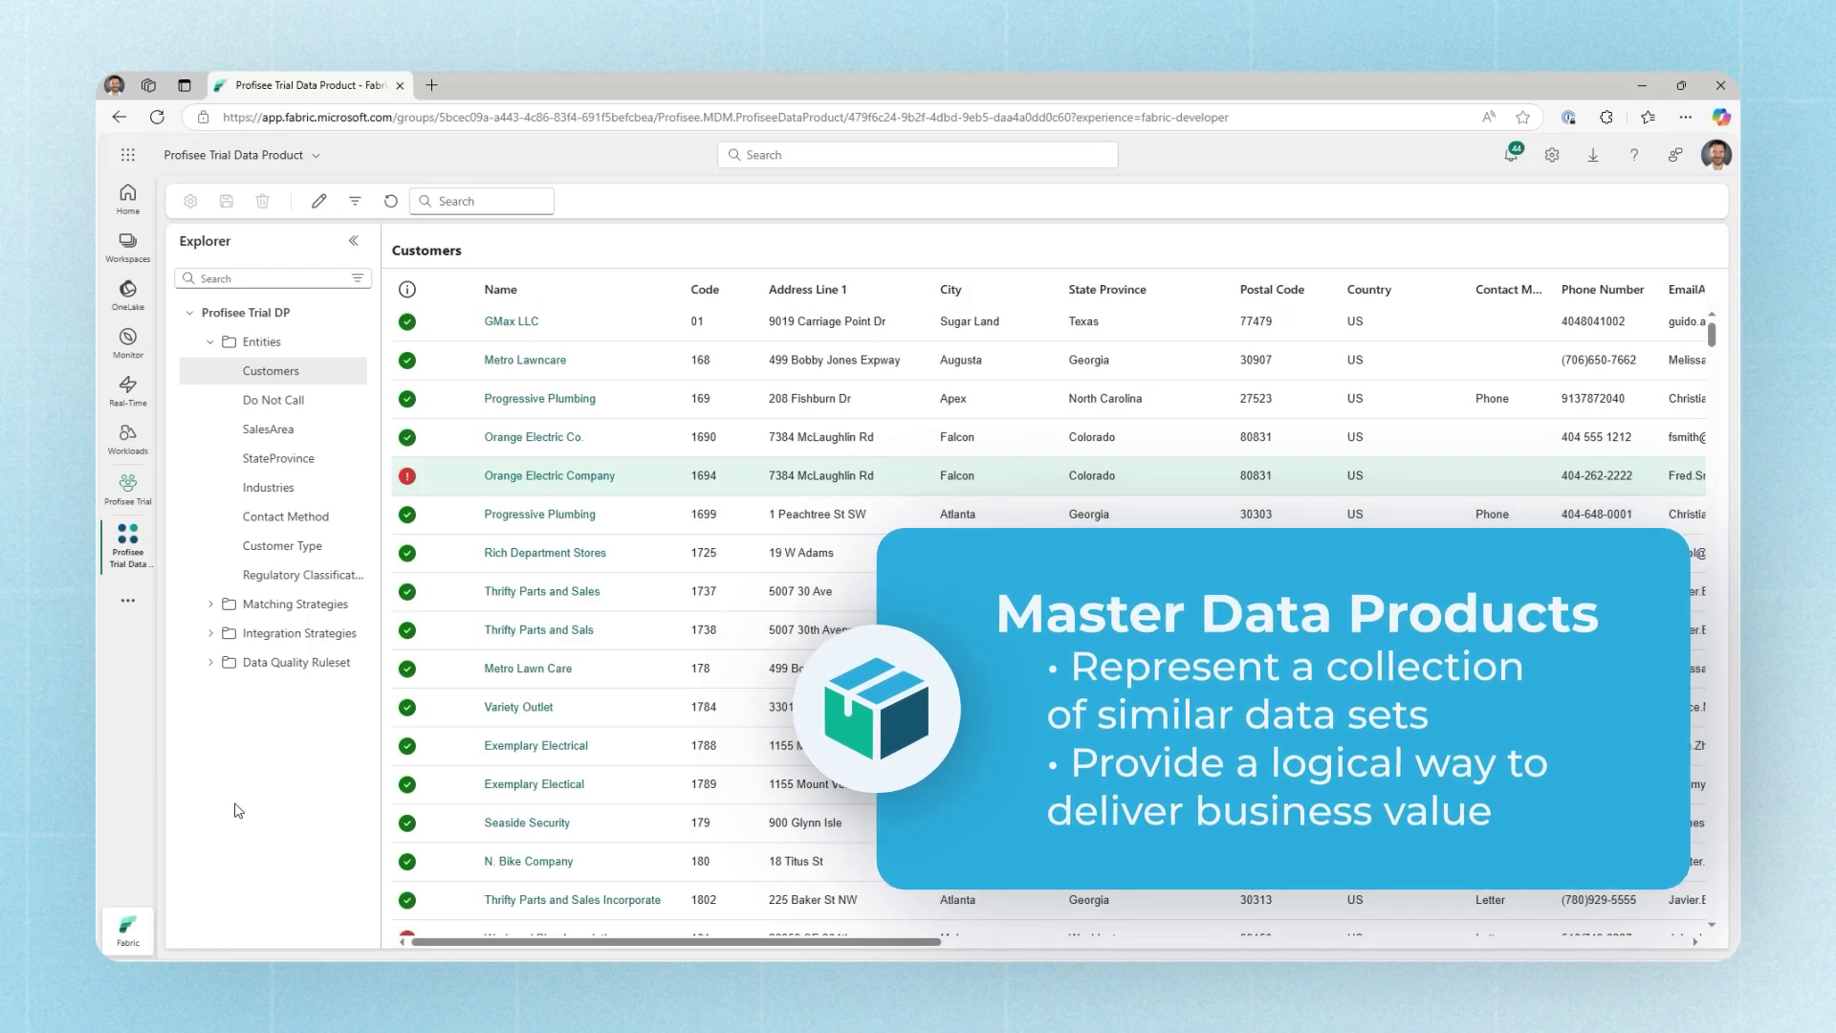
click(145, 532)
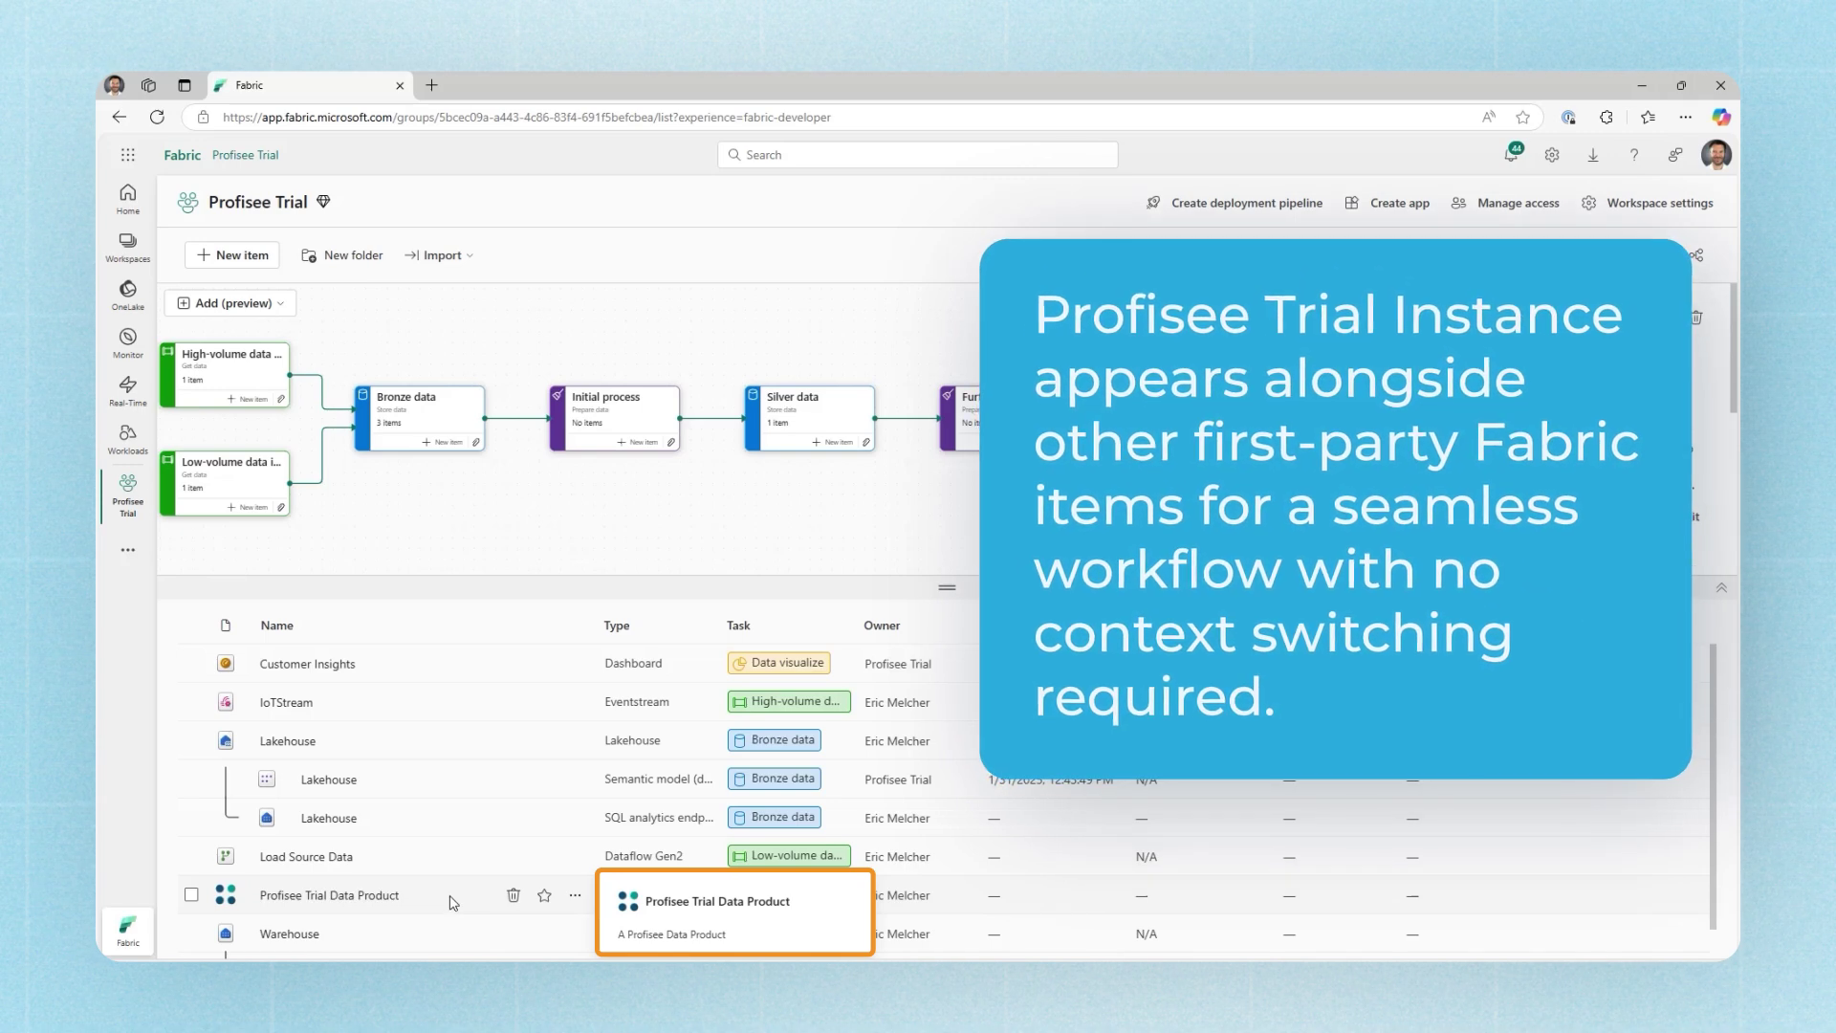
click(346, 896)
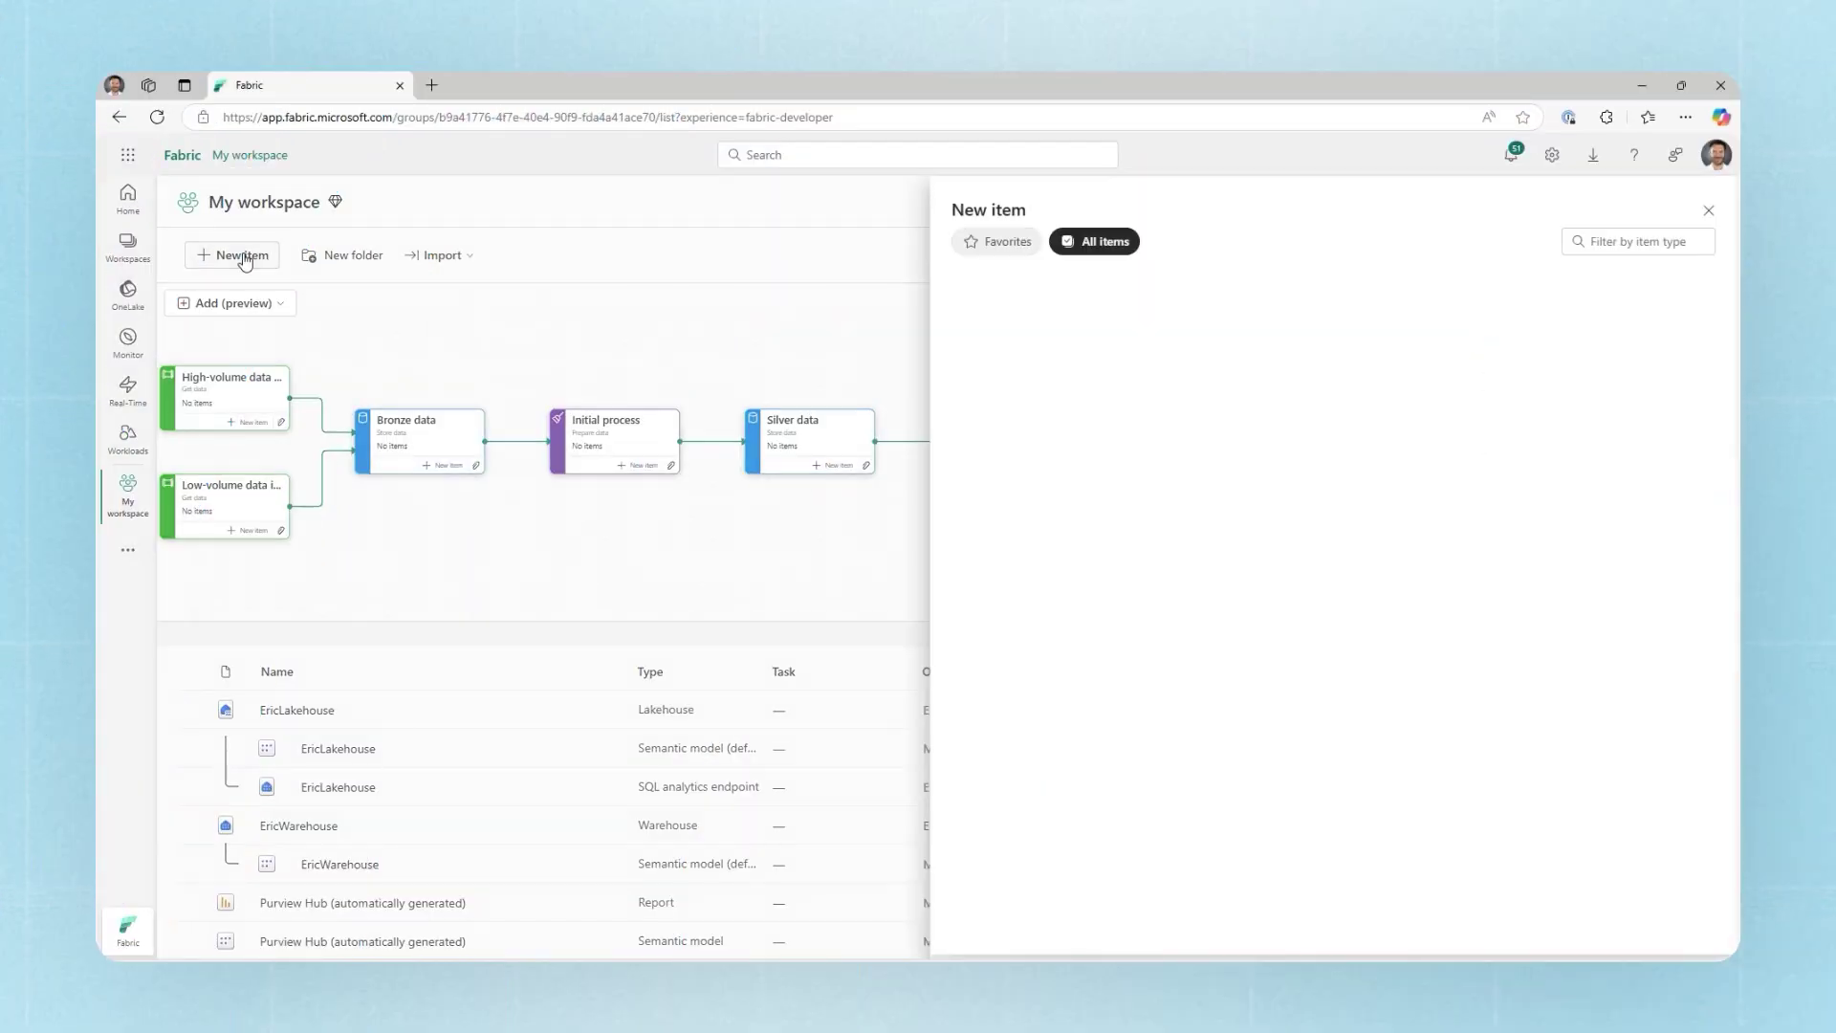
Step: Create a Profisee Data Product named 'Production Data Product' and accept the authentication prompt
click(1628, 244)
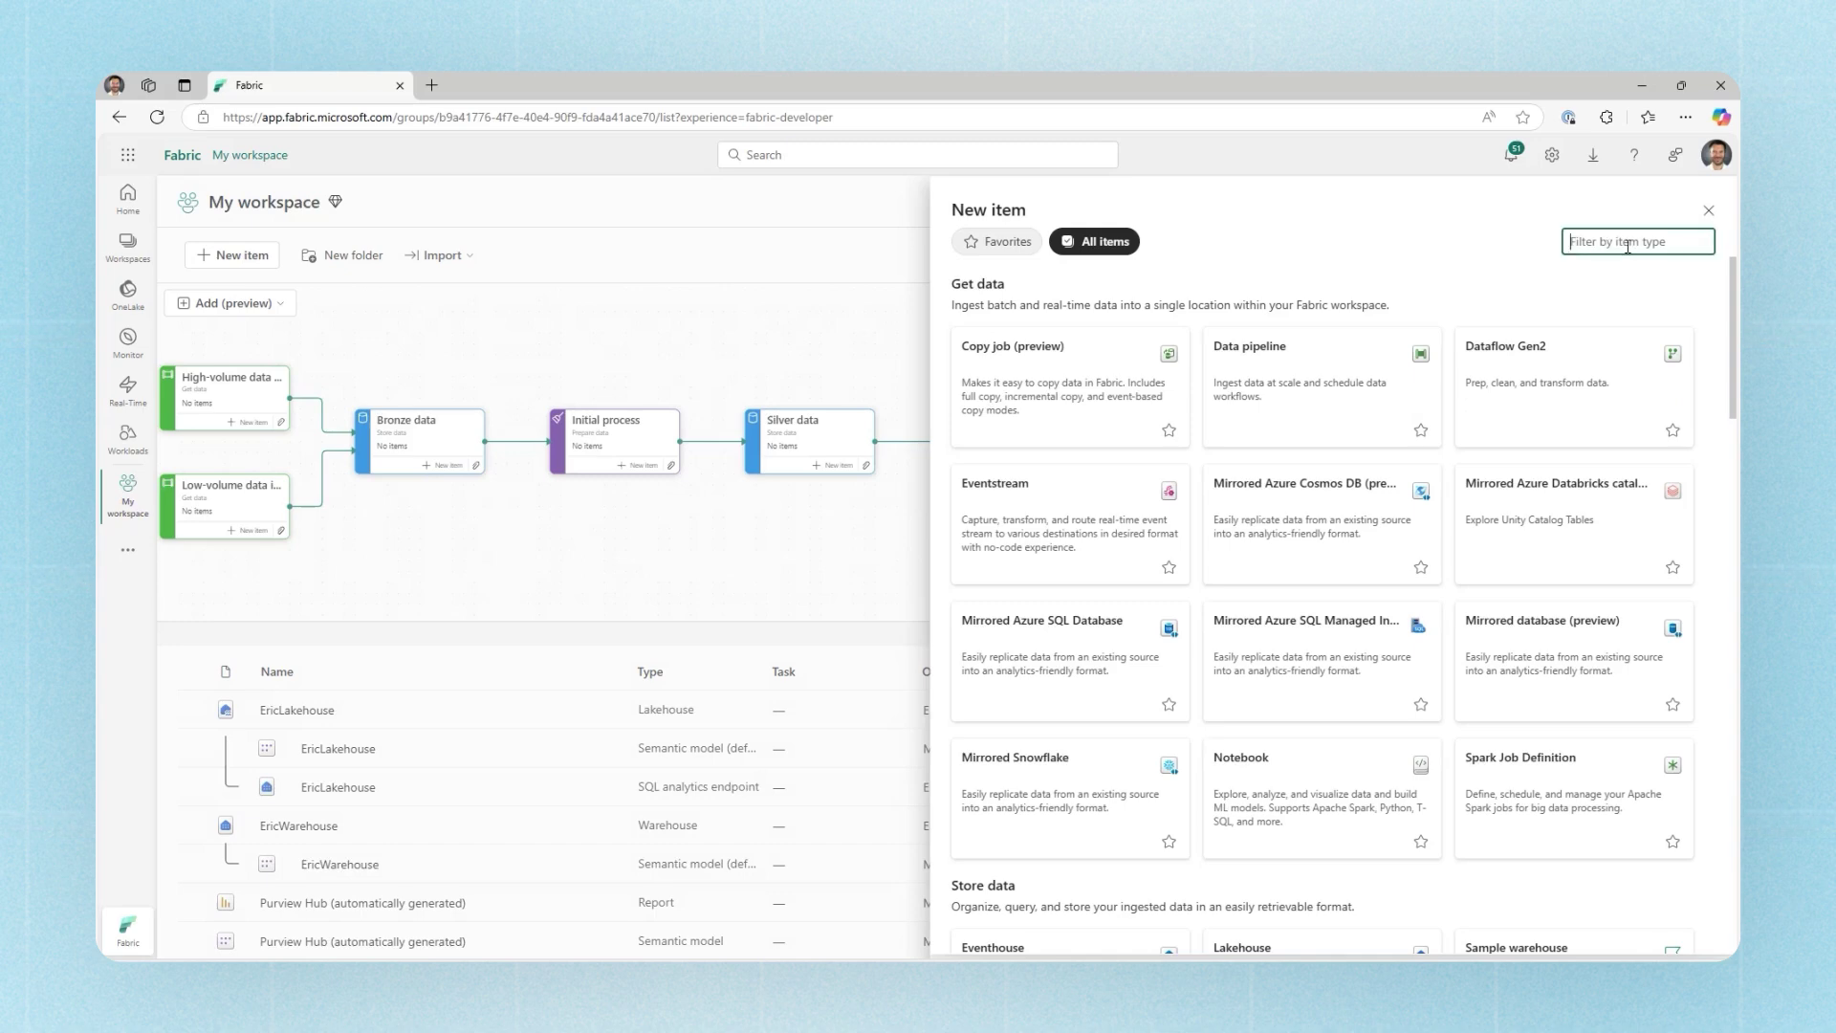
text(pro)
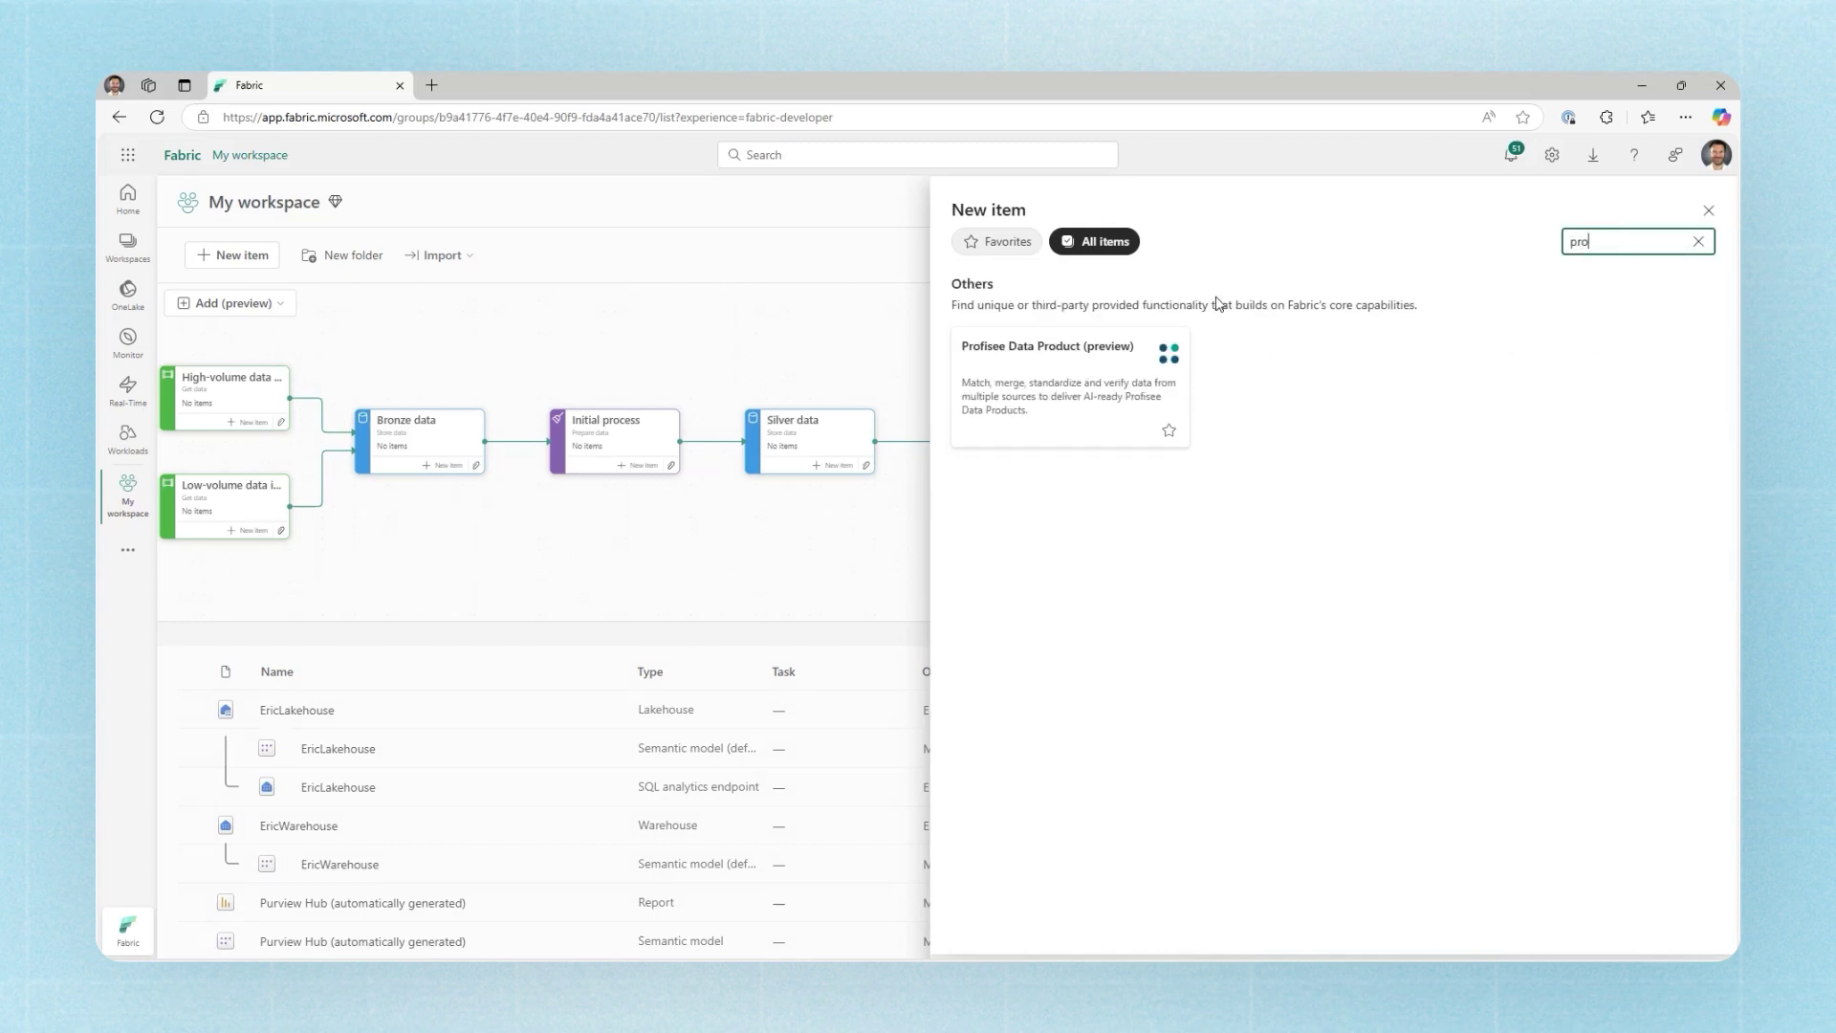
click(1046, 390)
text(Production Data Product)
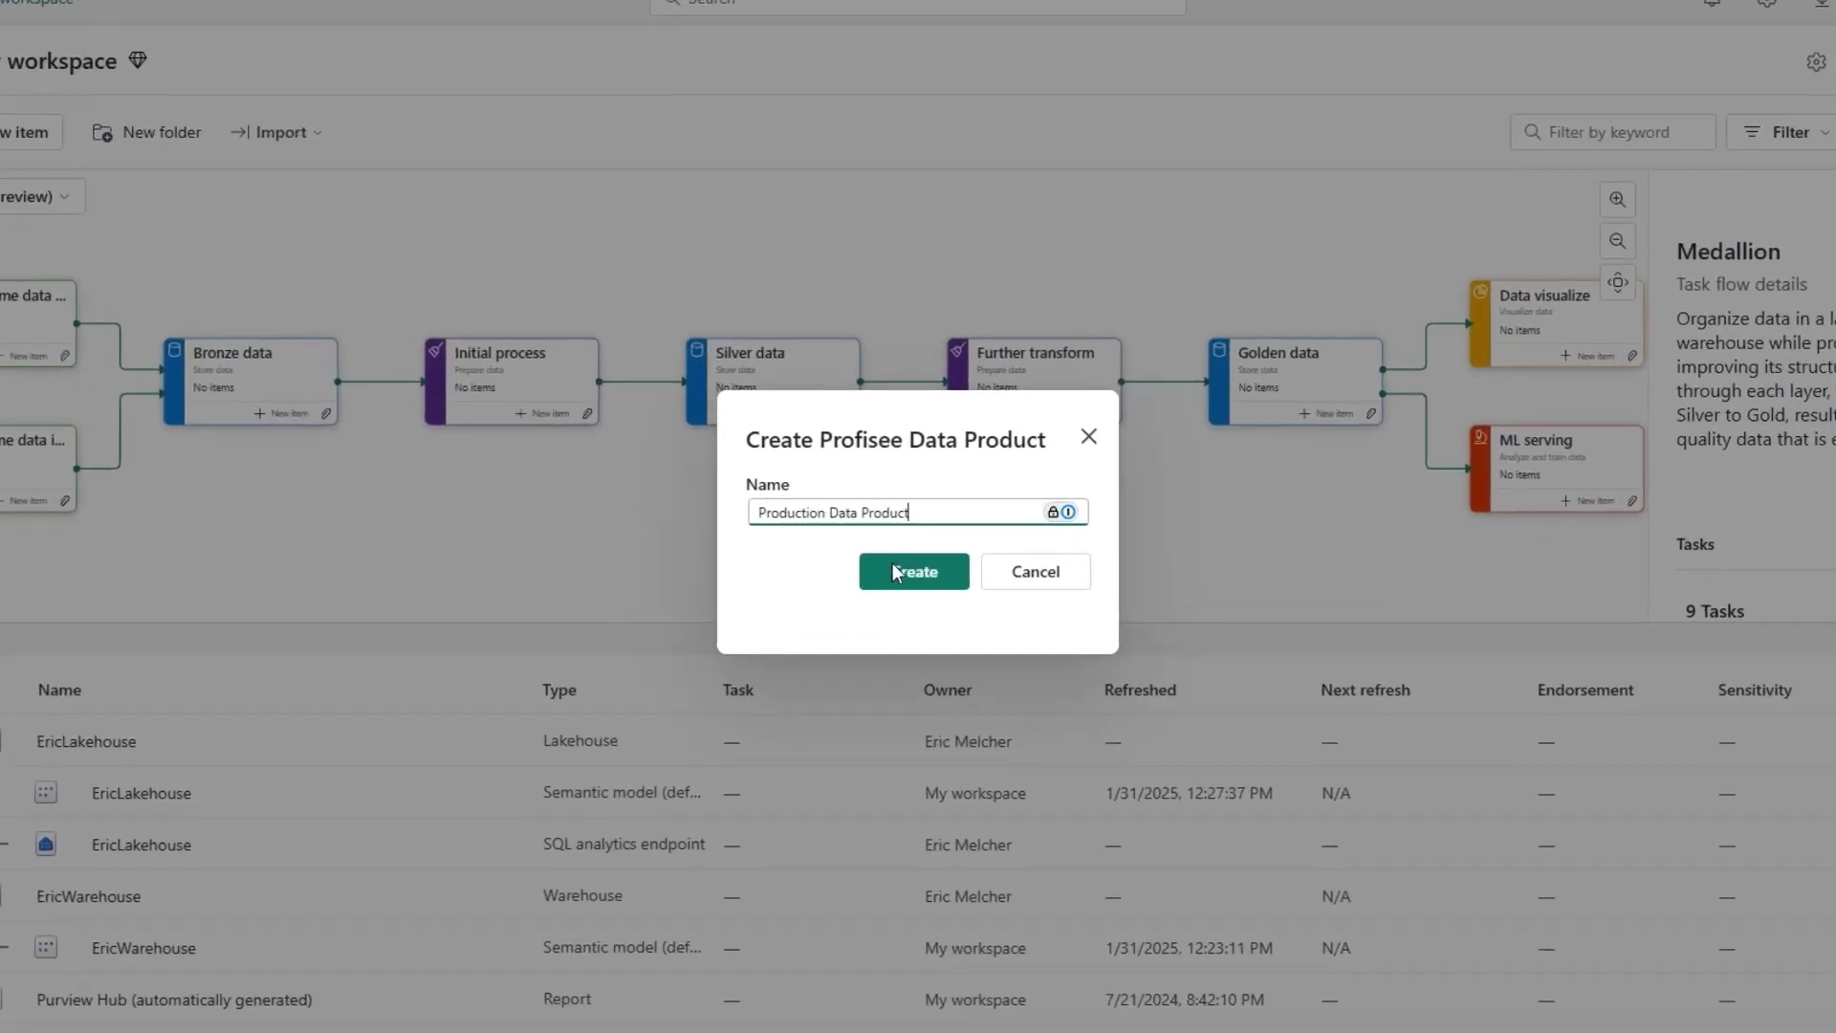
click(892, 571)
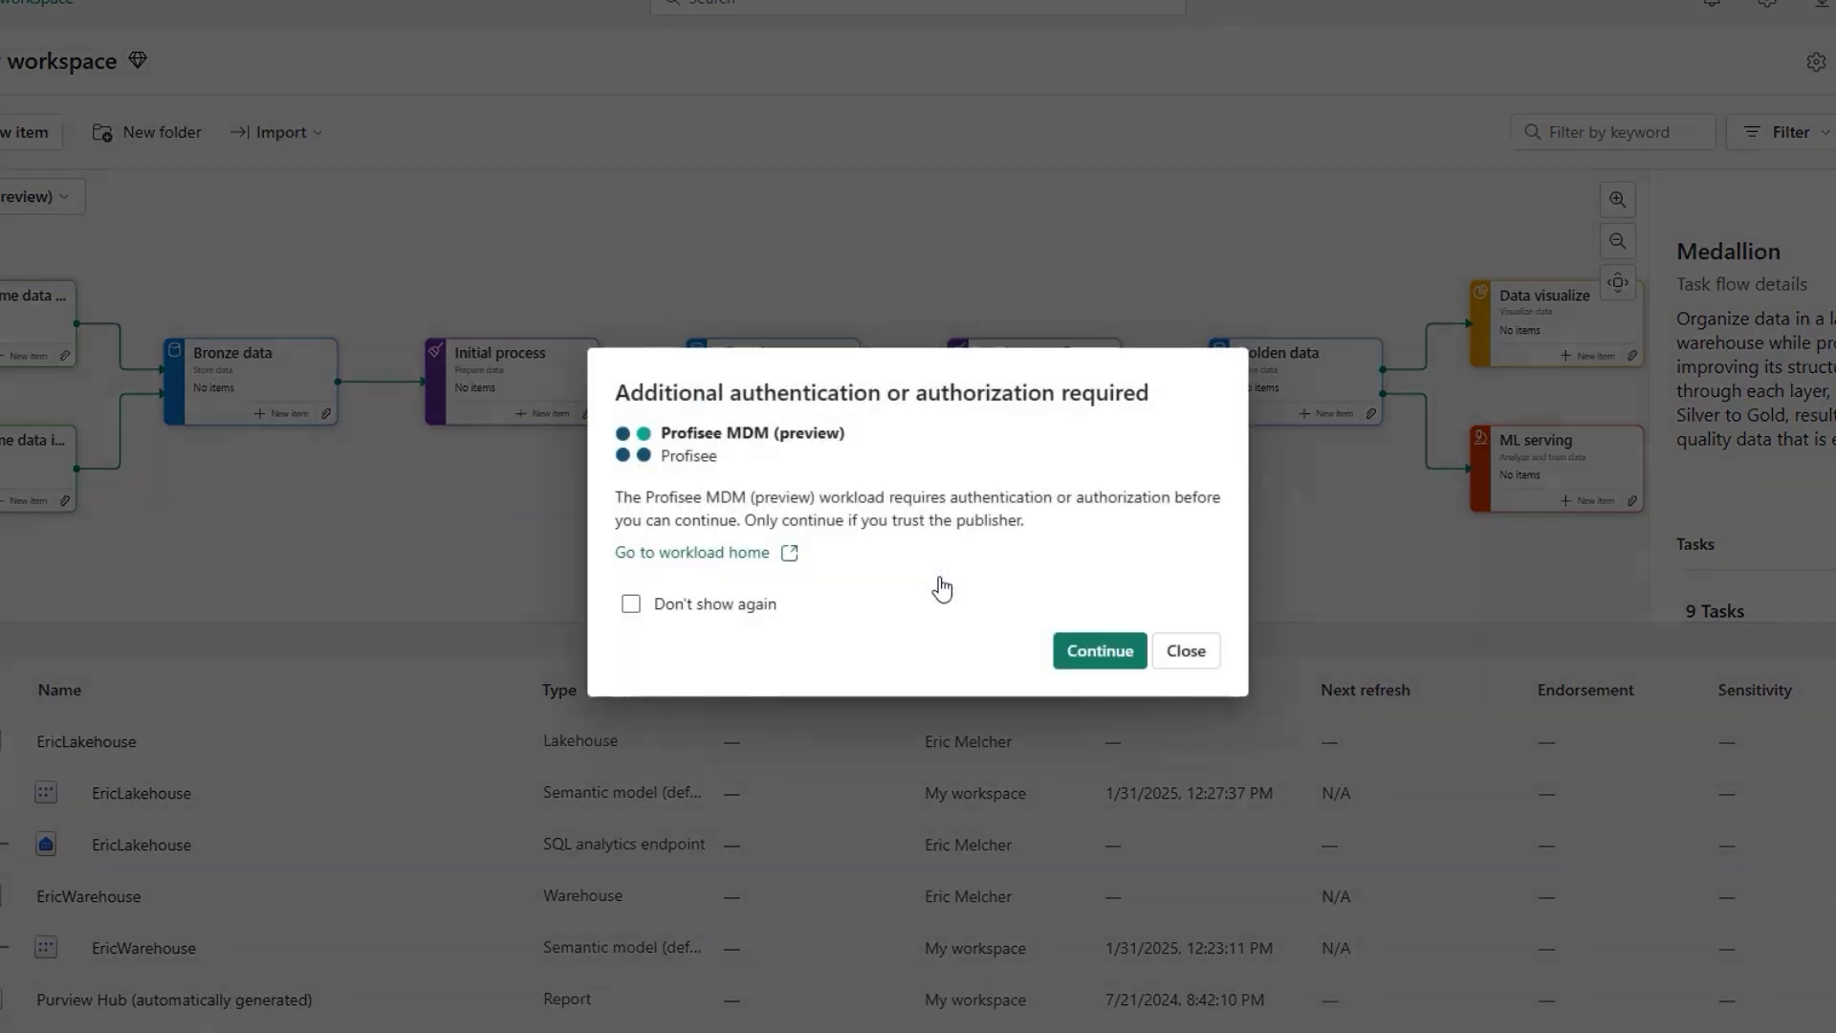
click(1080, 650)
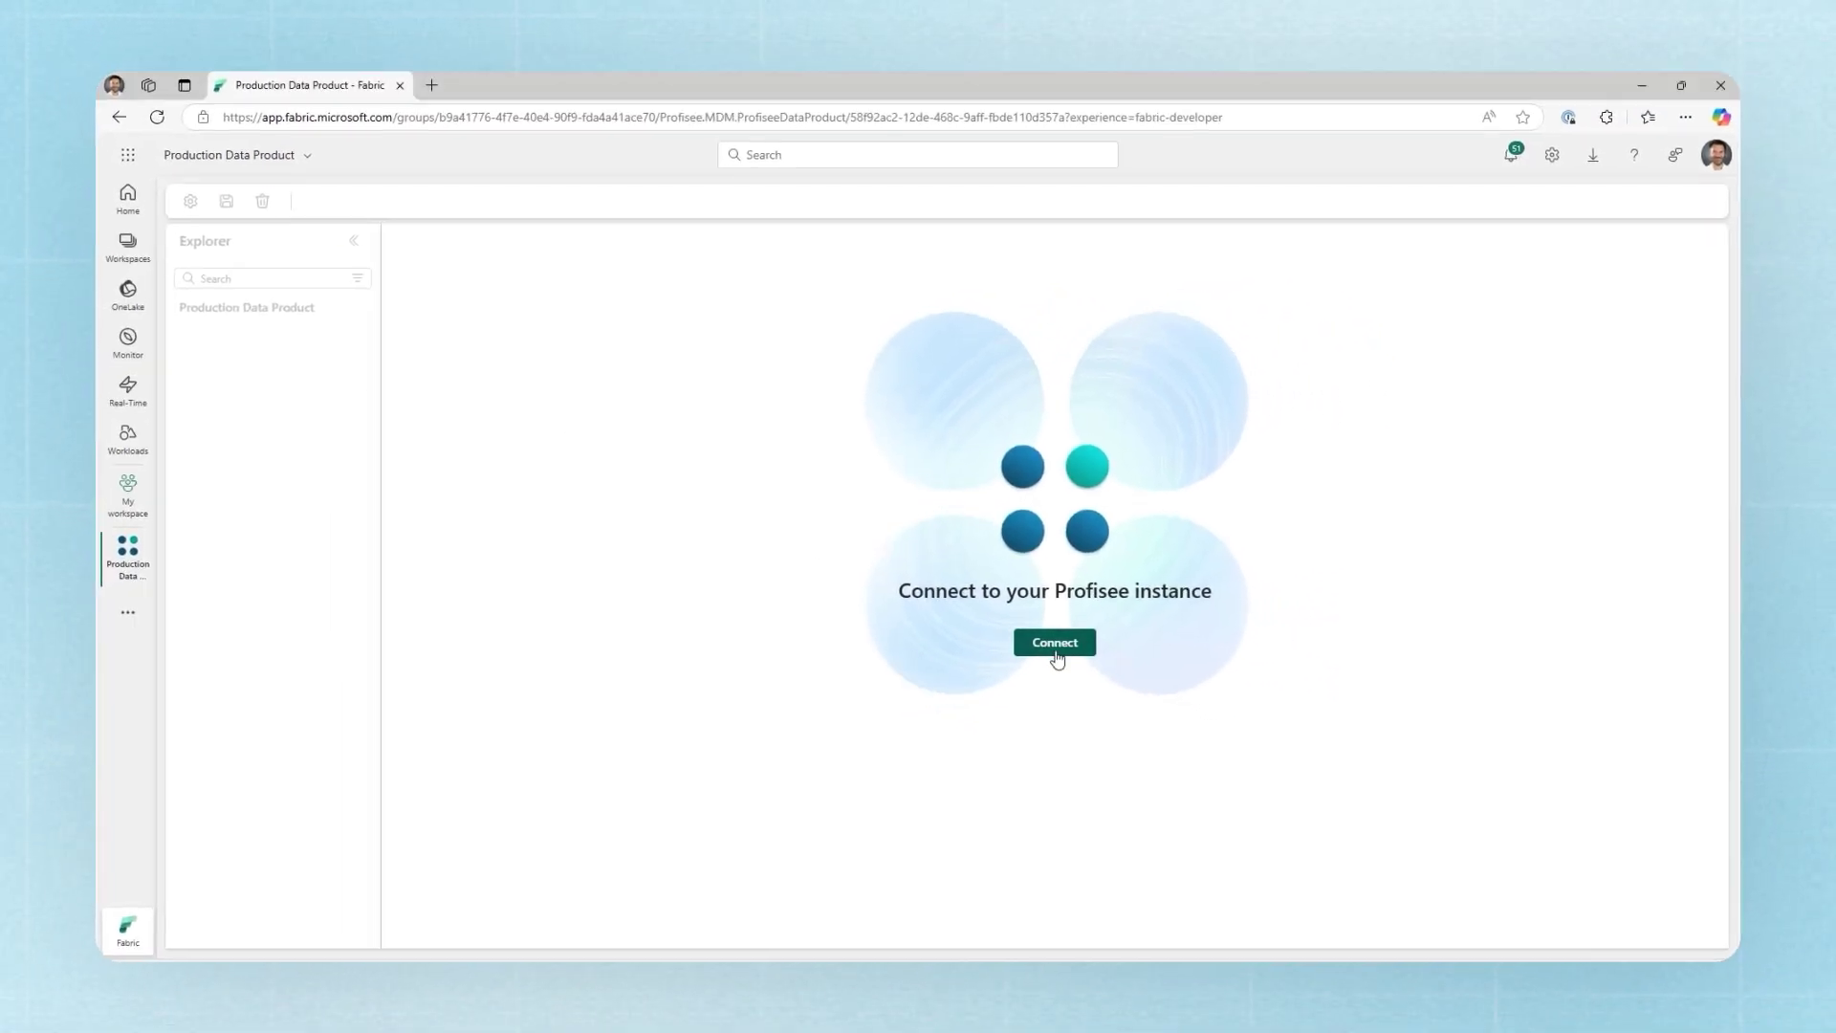
Step: Connect Production Data Product to a Profisee instance via pasted URL, then expand its empty Entities folder
click(1095, 649)
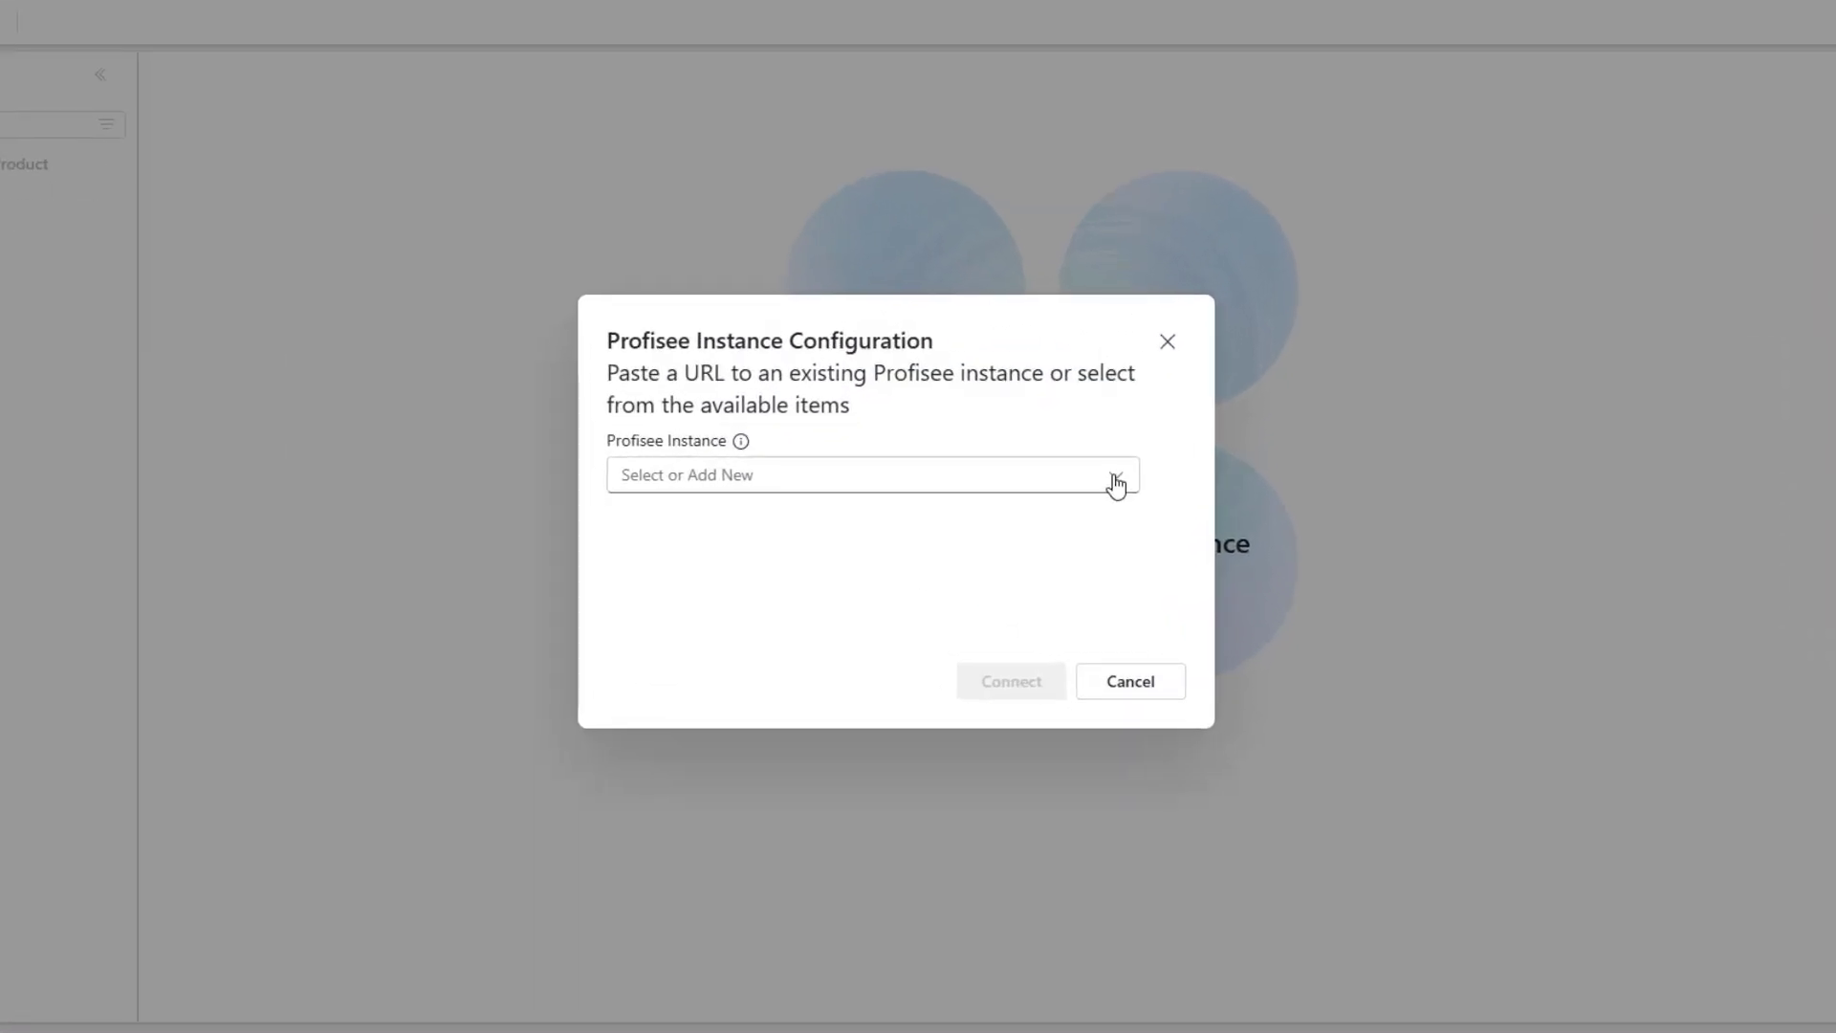
click(1115, 481)
click(755, 526)
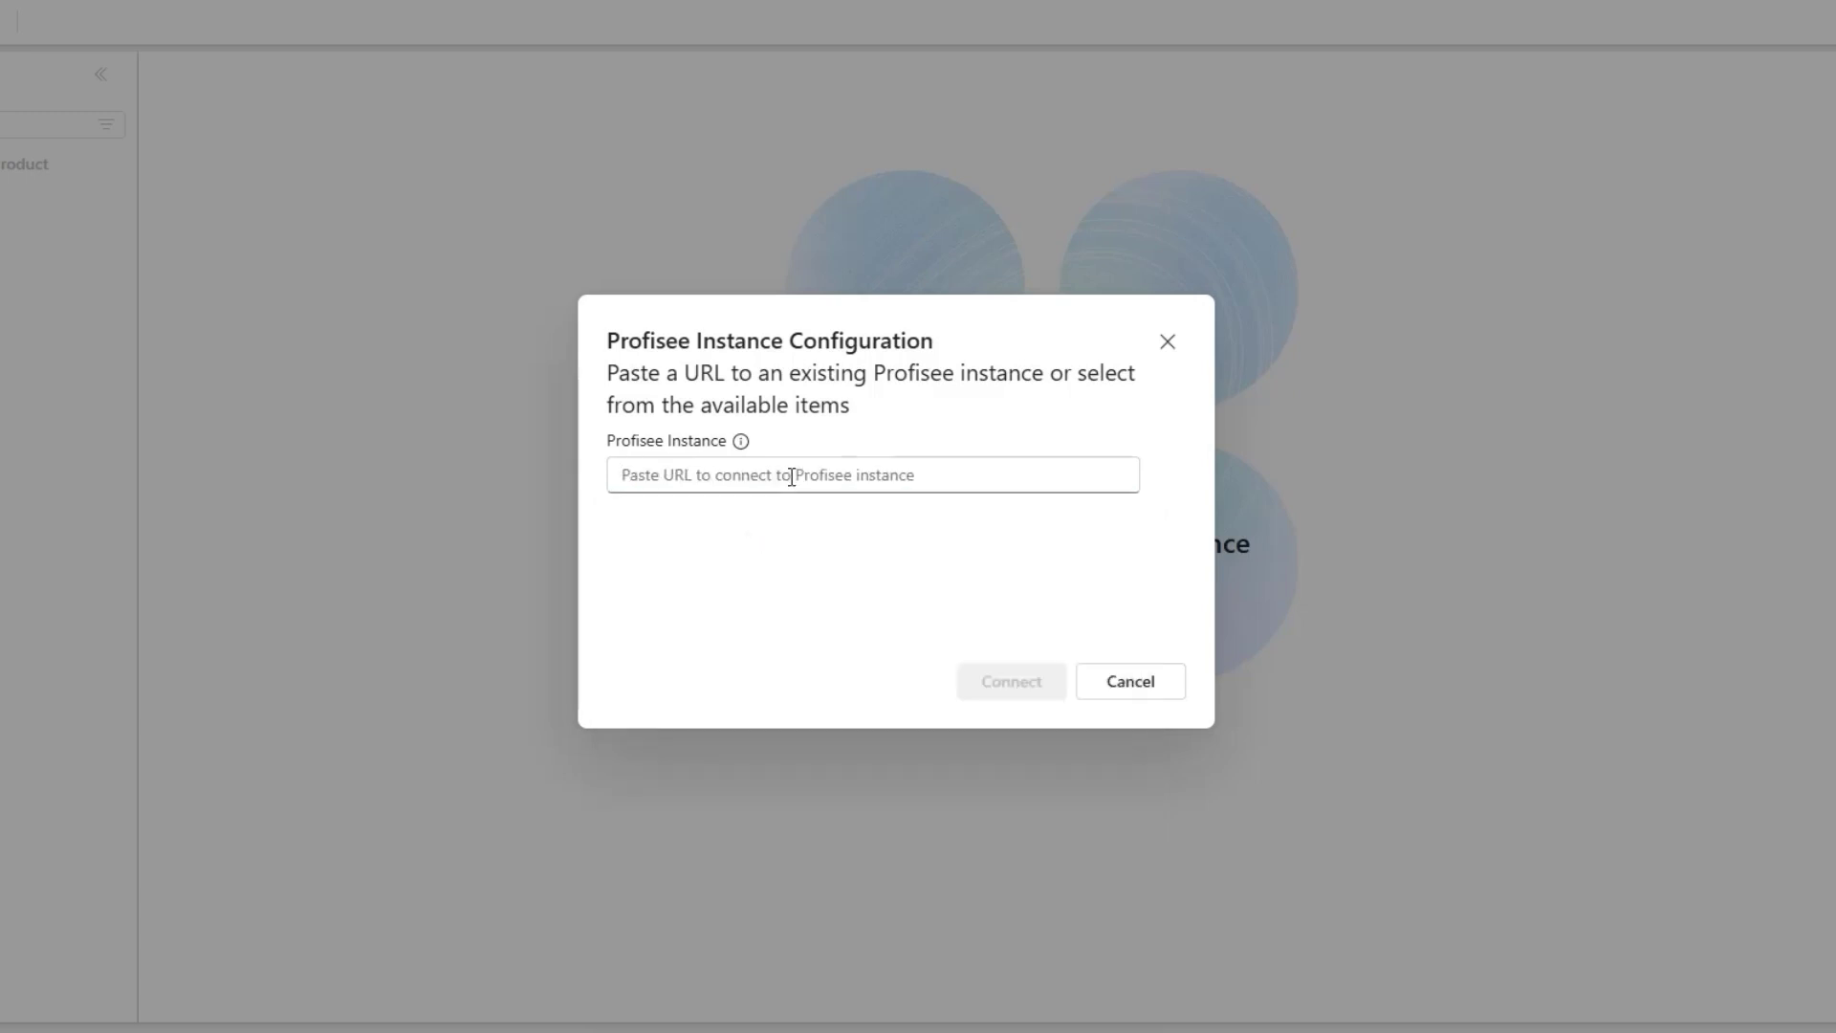
key(ctrl+v)
click(1003, 683)
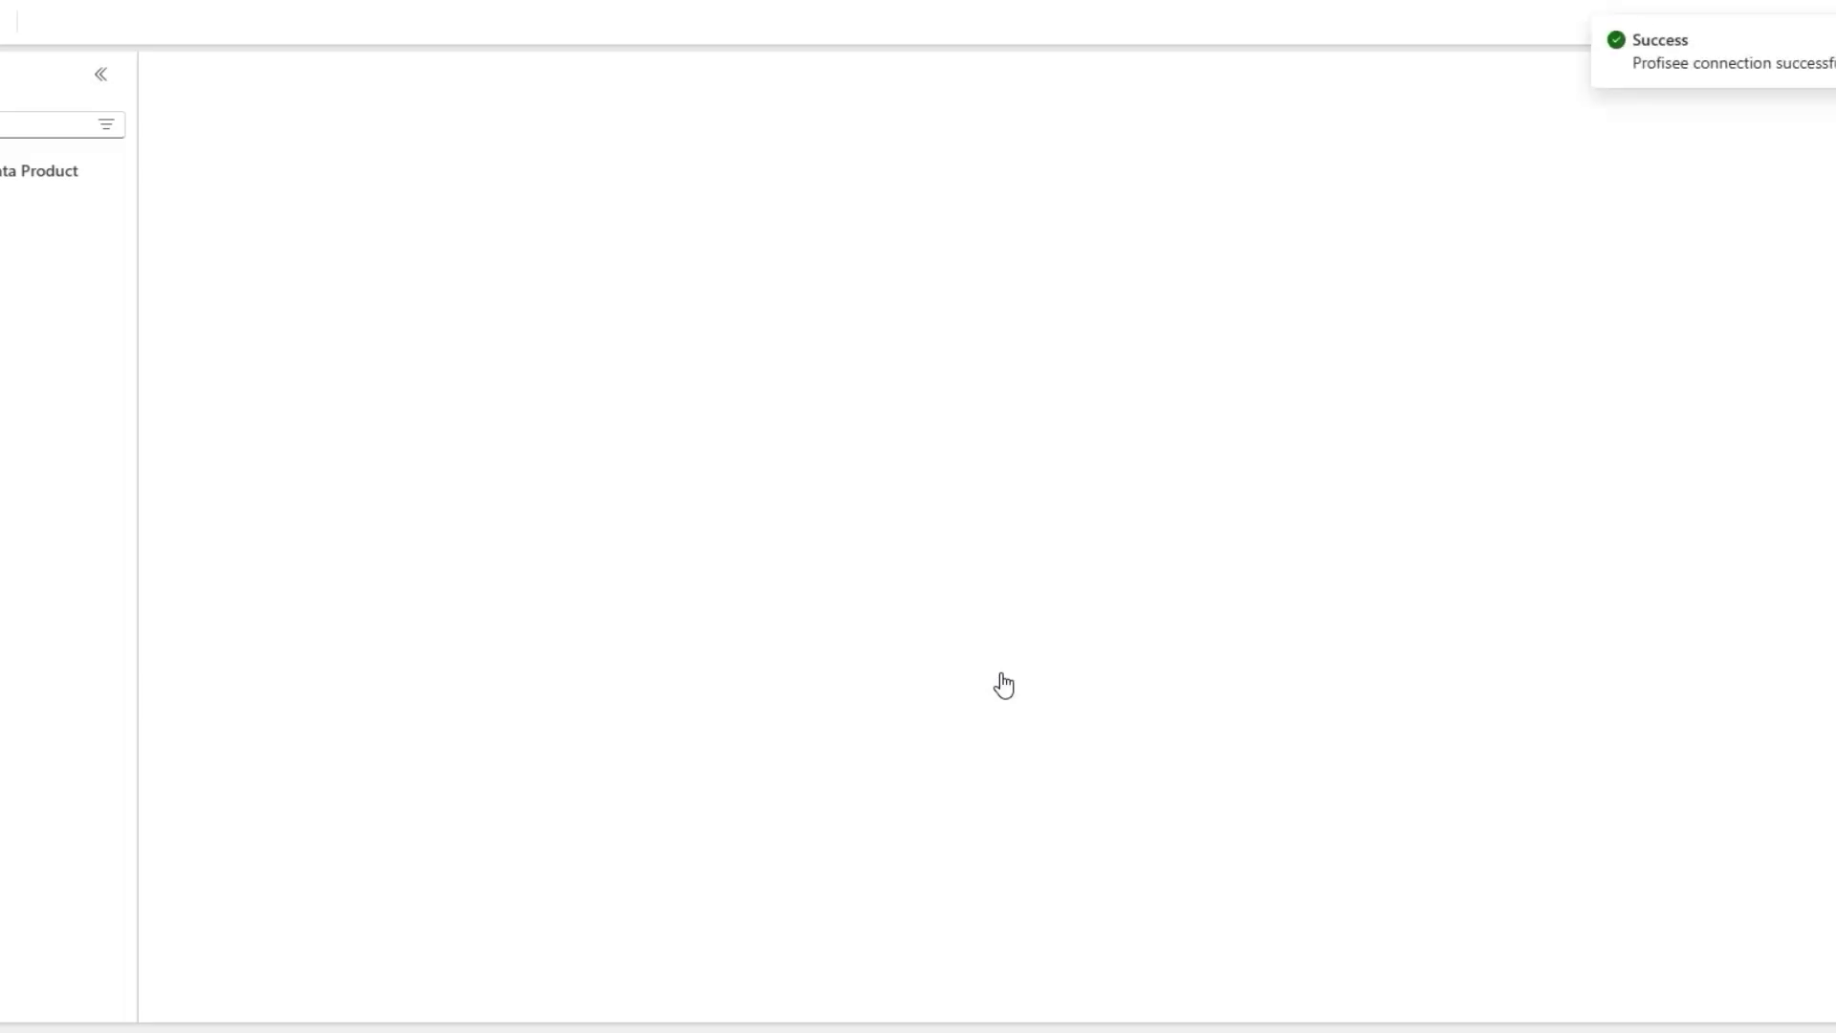
click(214, 400)
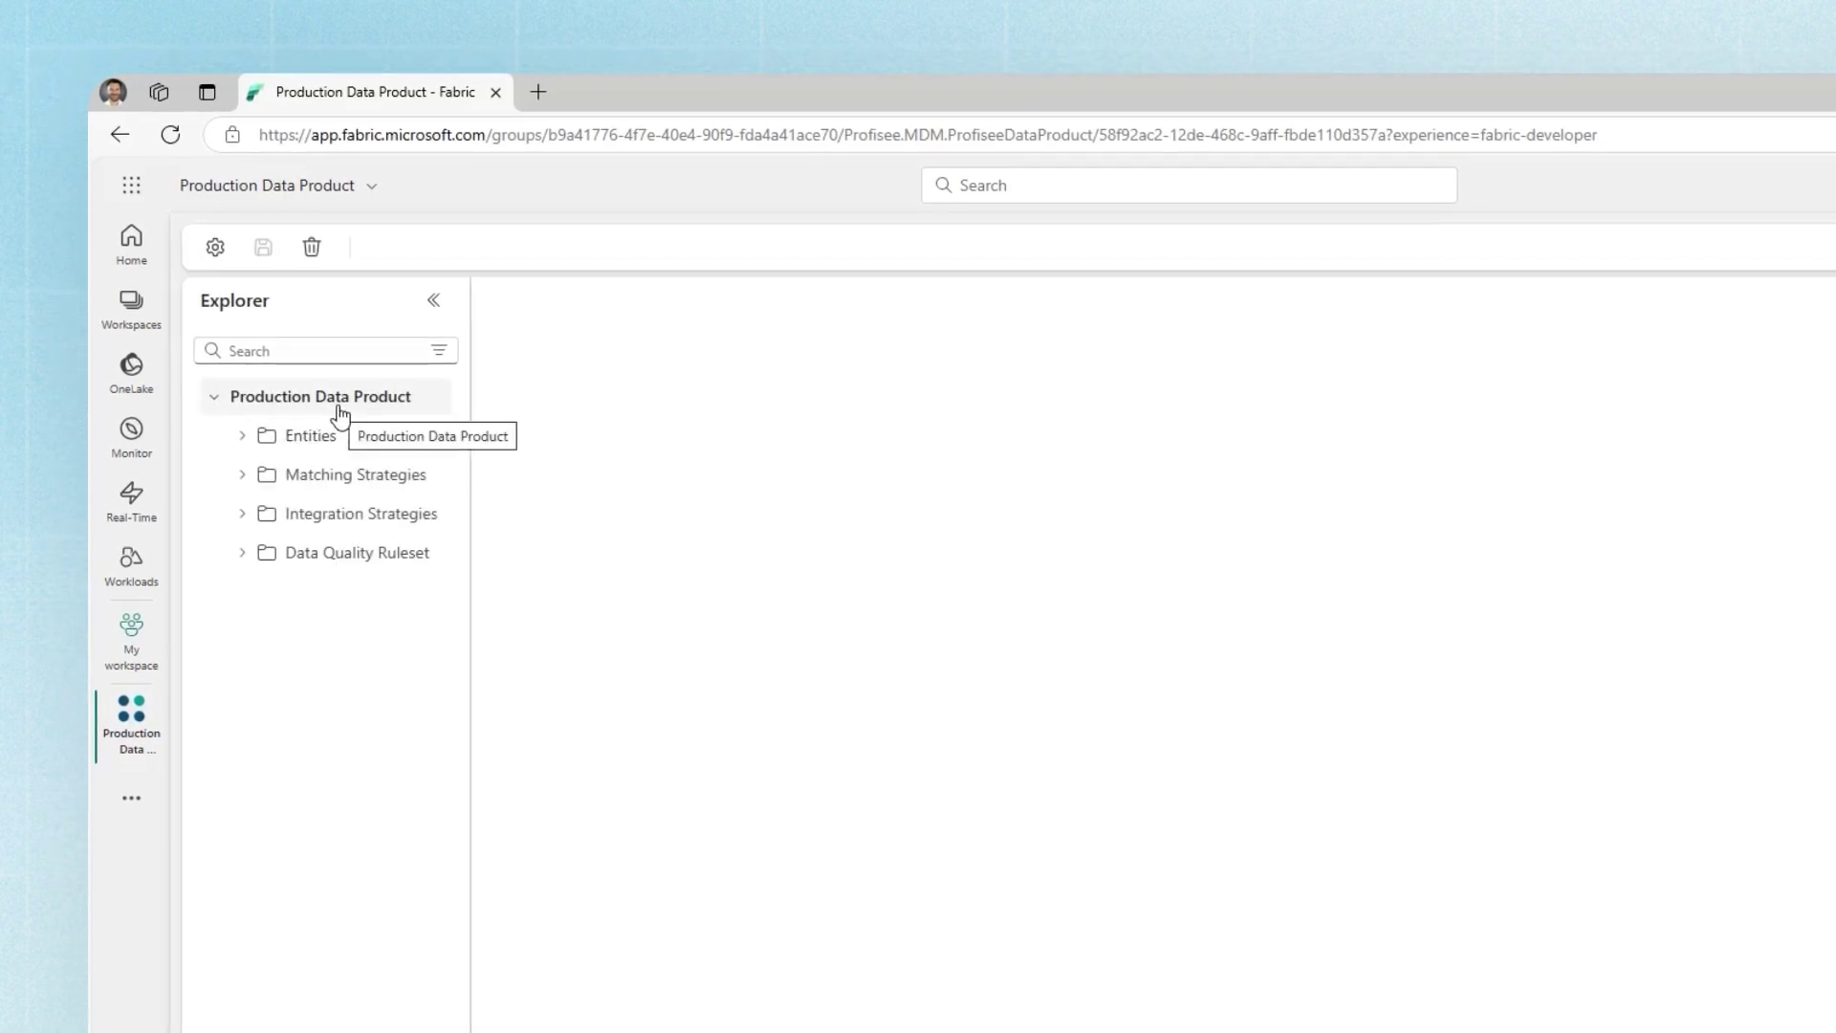
click(241, 437)
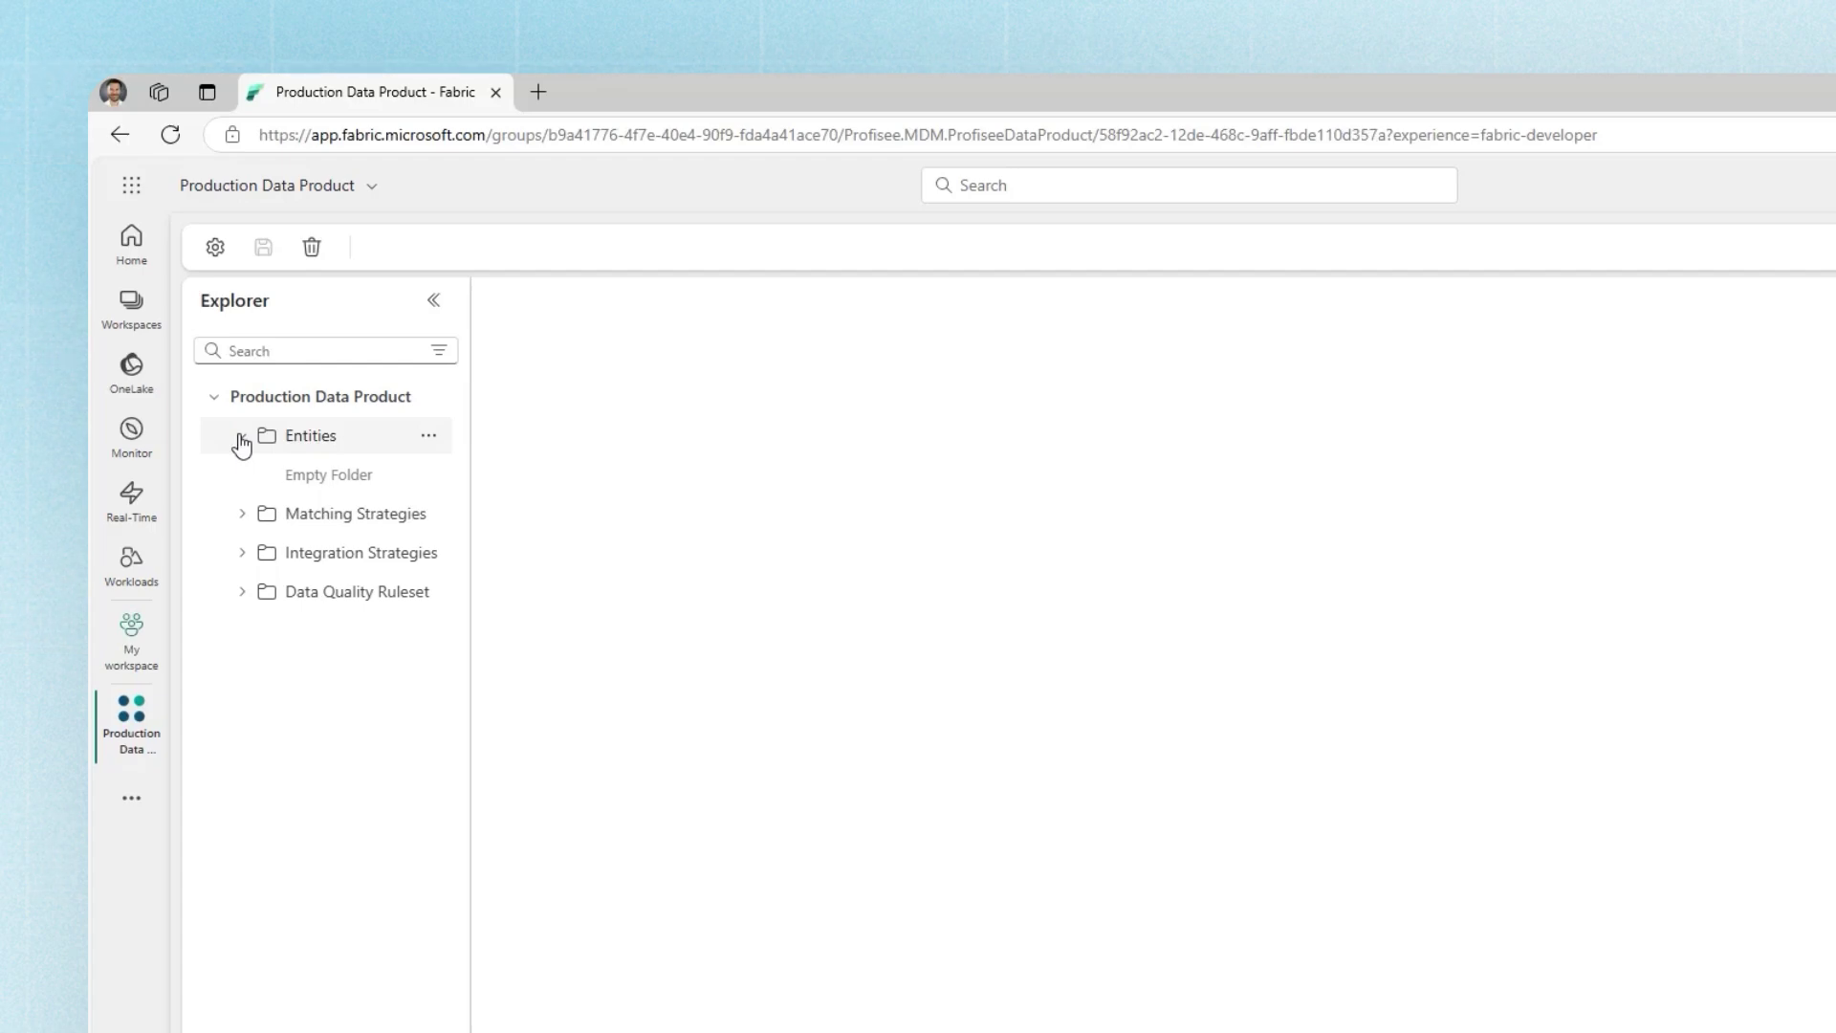
Step: Connect the existing Customers entity to the data product and scroll through its records
click(429, 440)
click(429, 439)
click(435, 440)
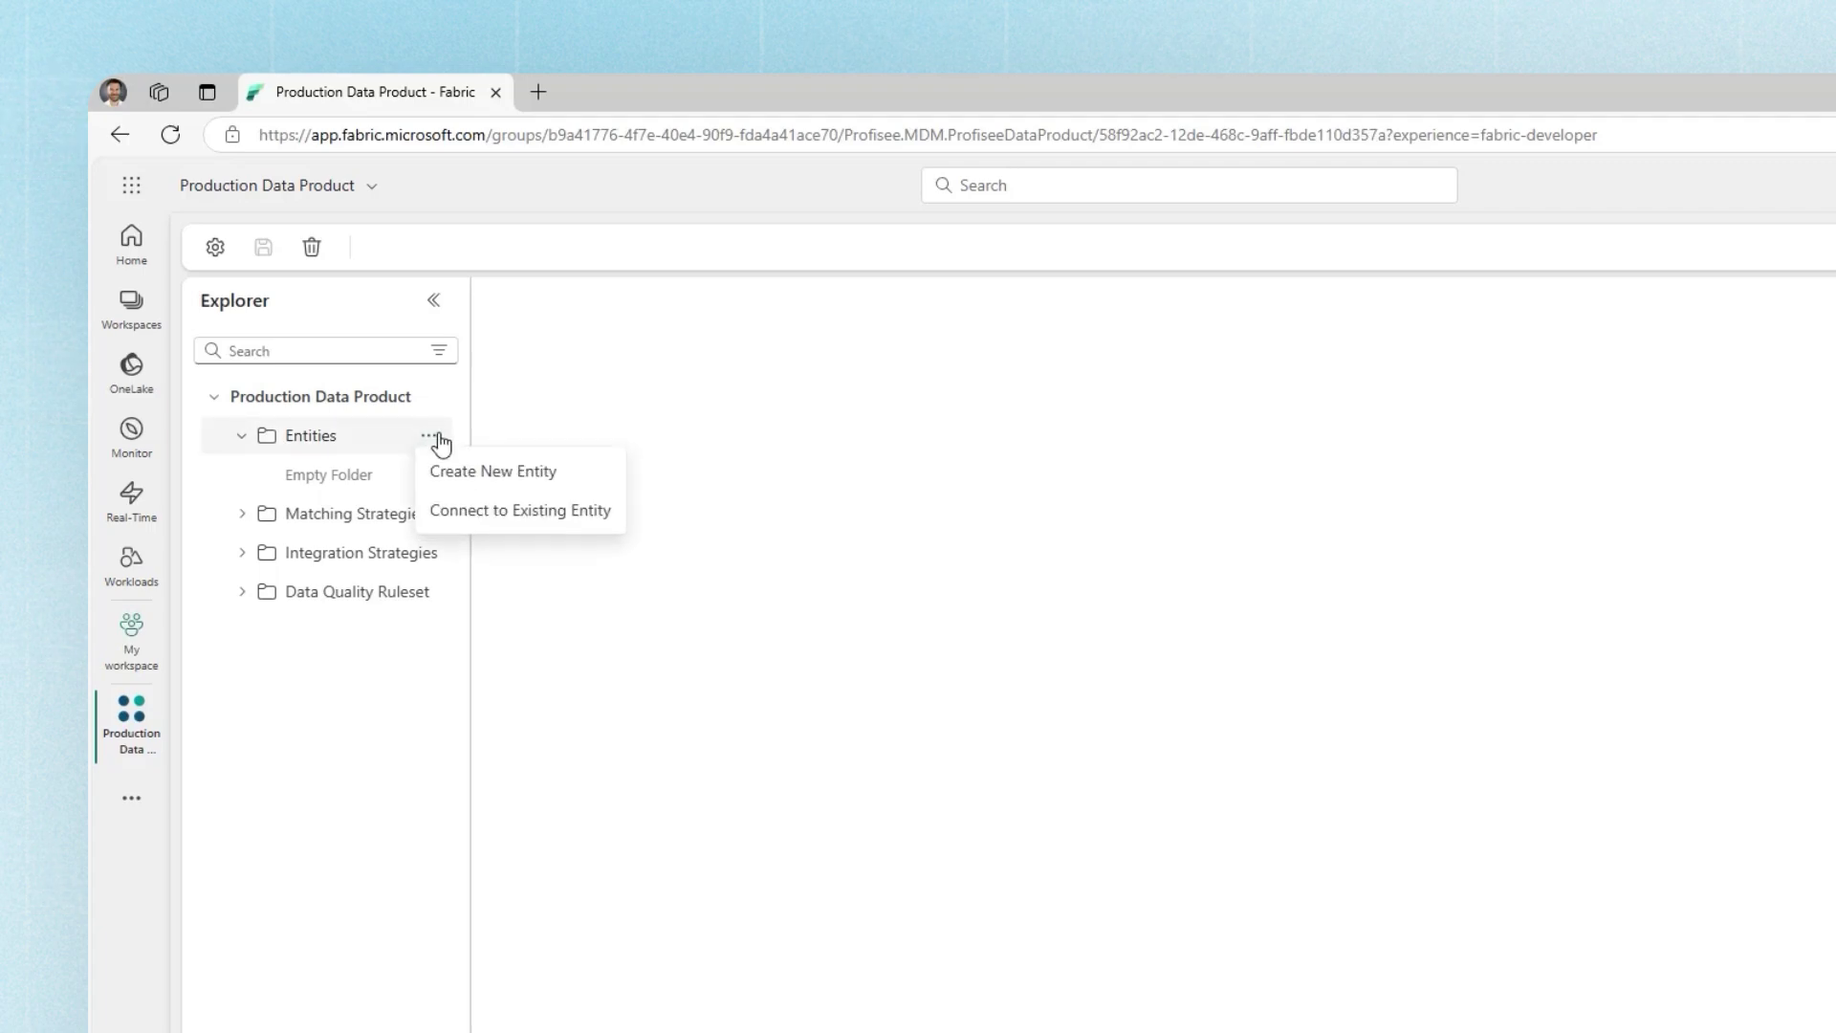
click(468, 513)
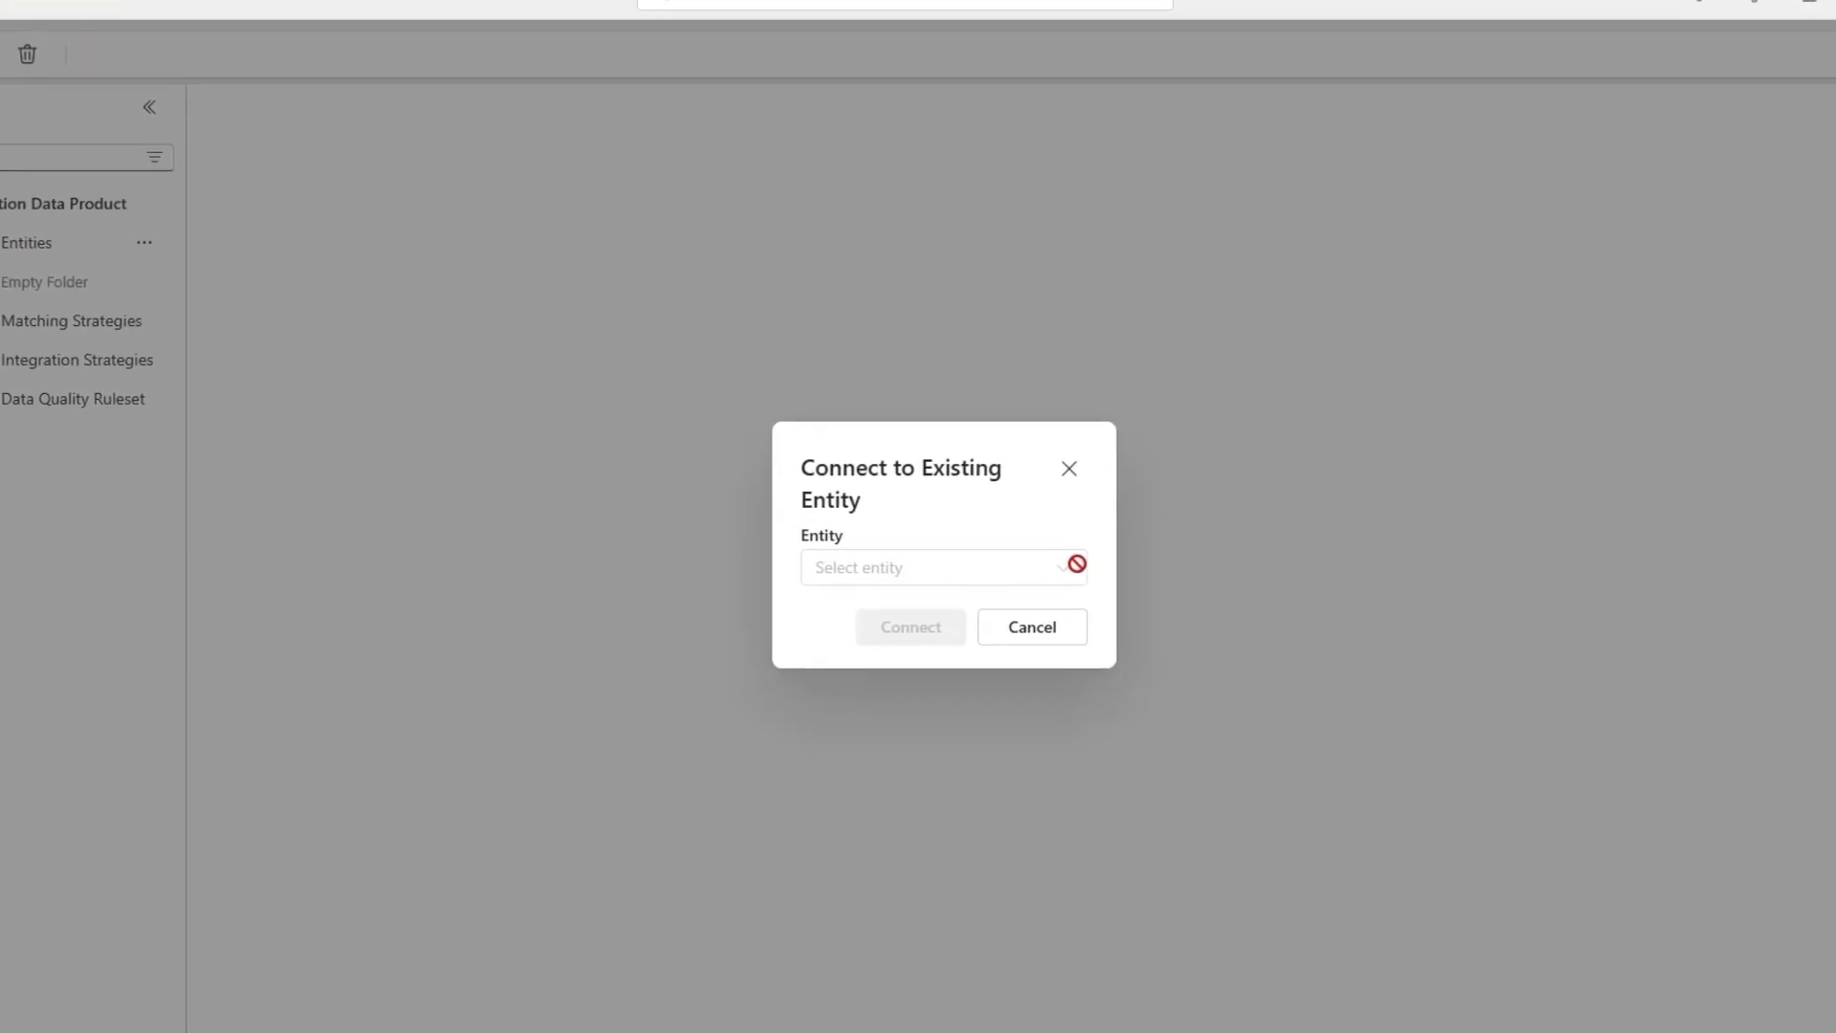
click(1070, 572)
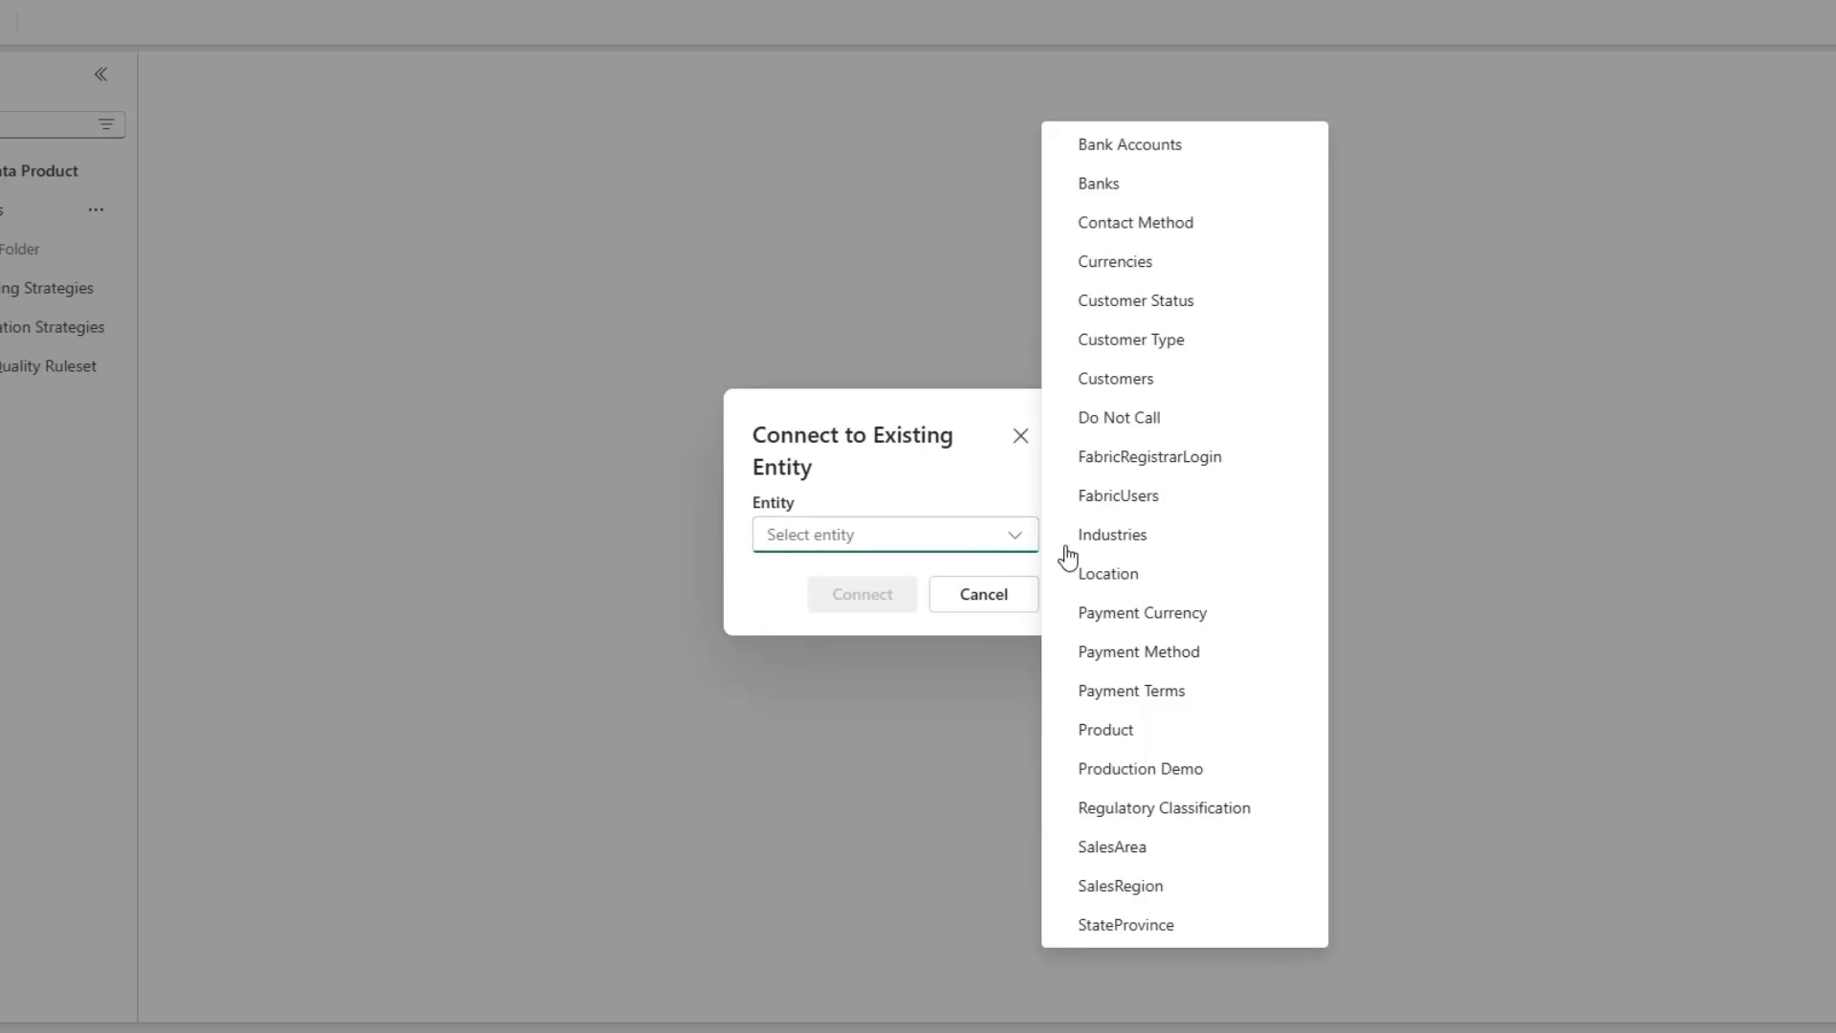
click(1123, 381)
click(861, 610)
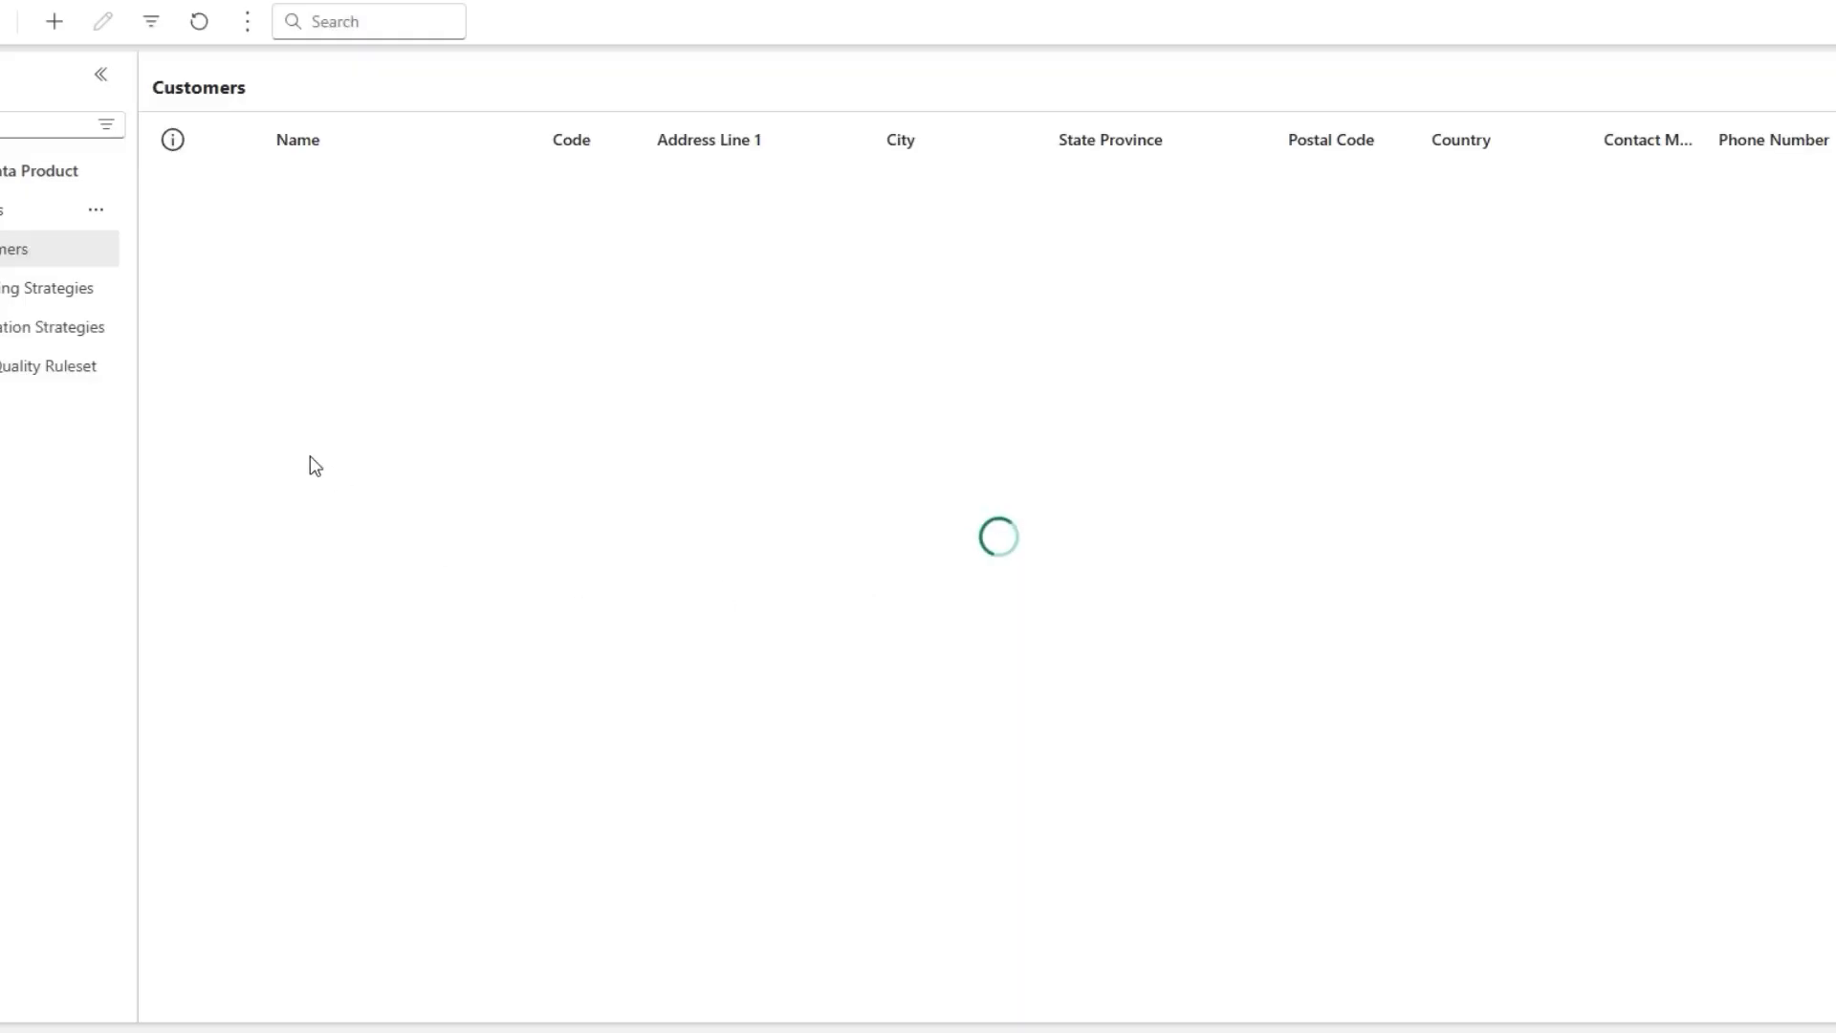
scroll(387, 648, down, 5)
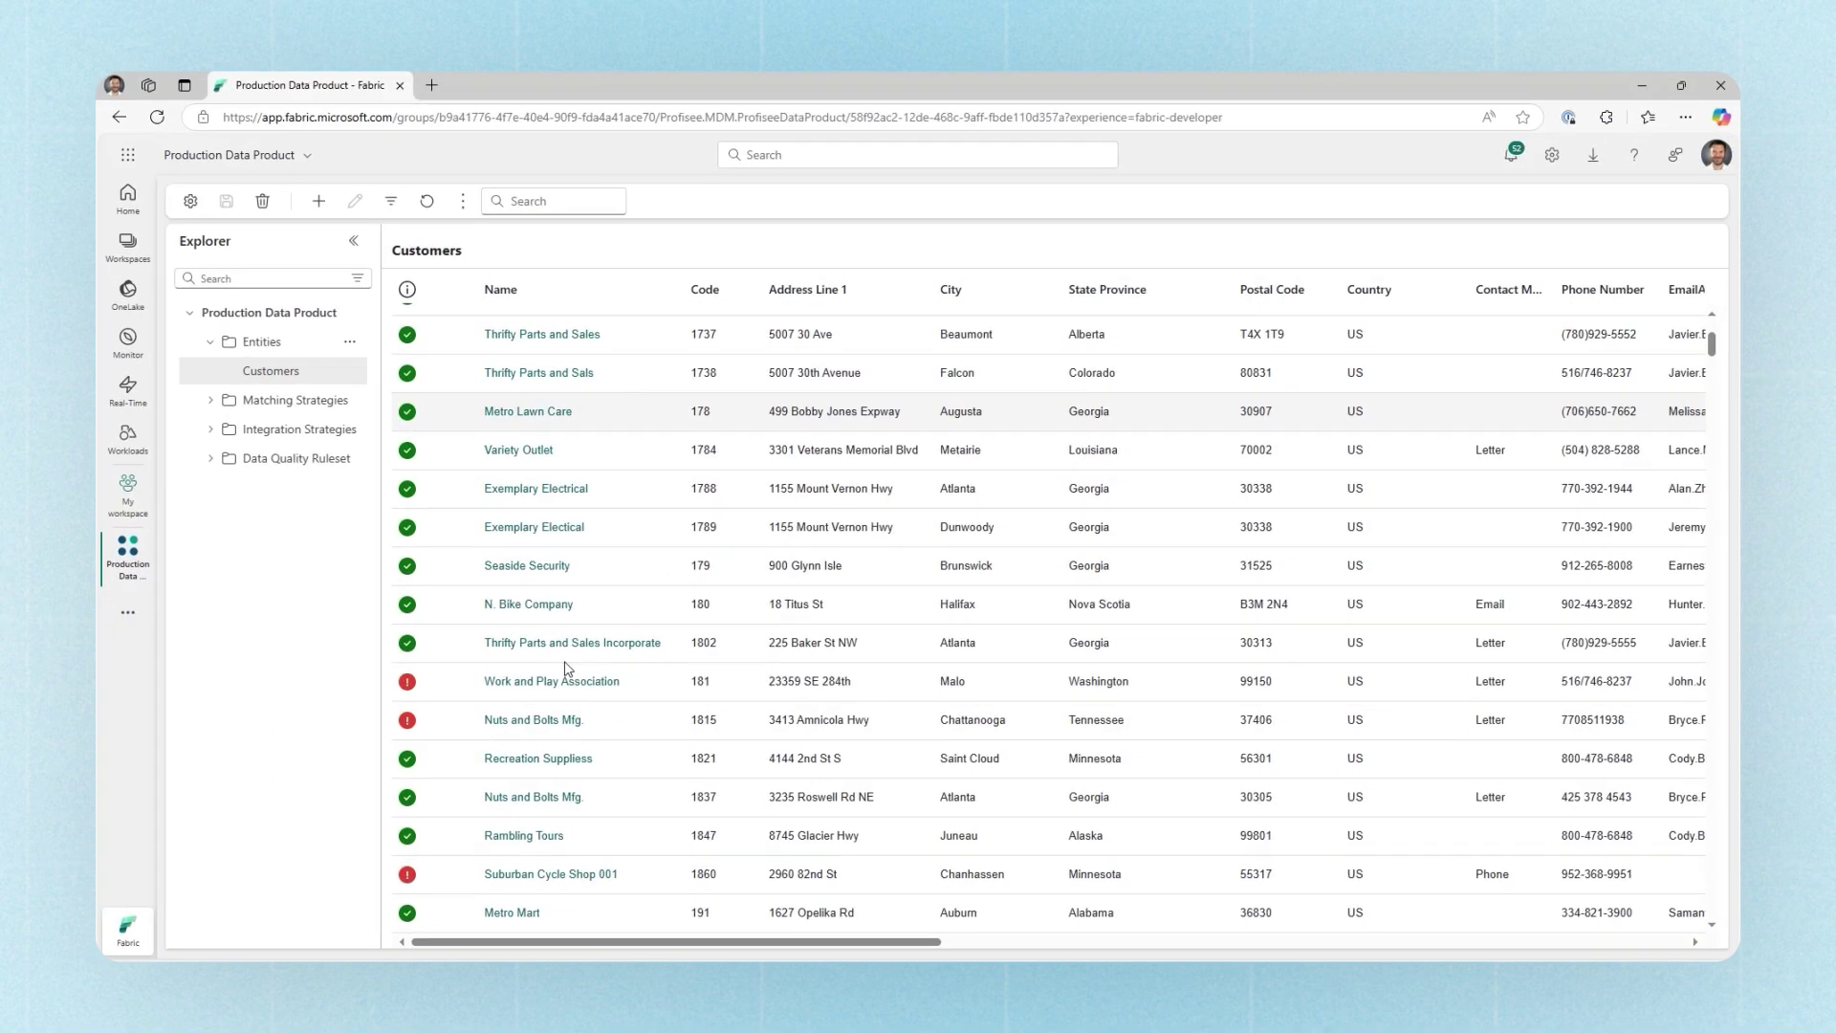
scroll(564, 667, up, 3)
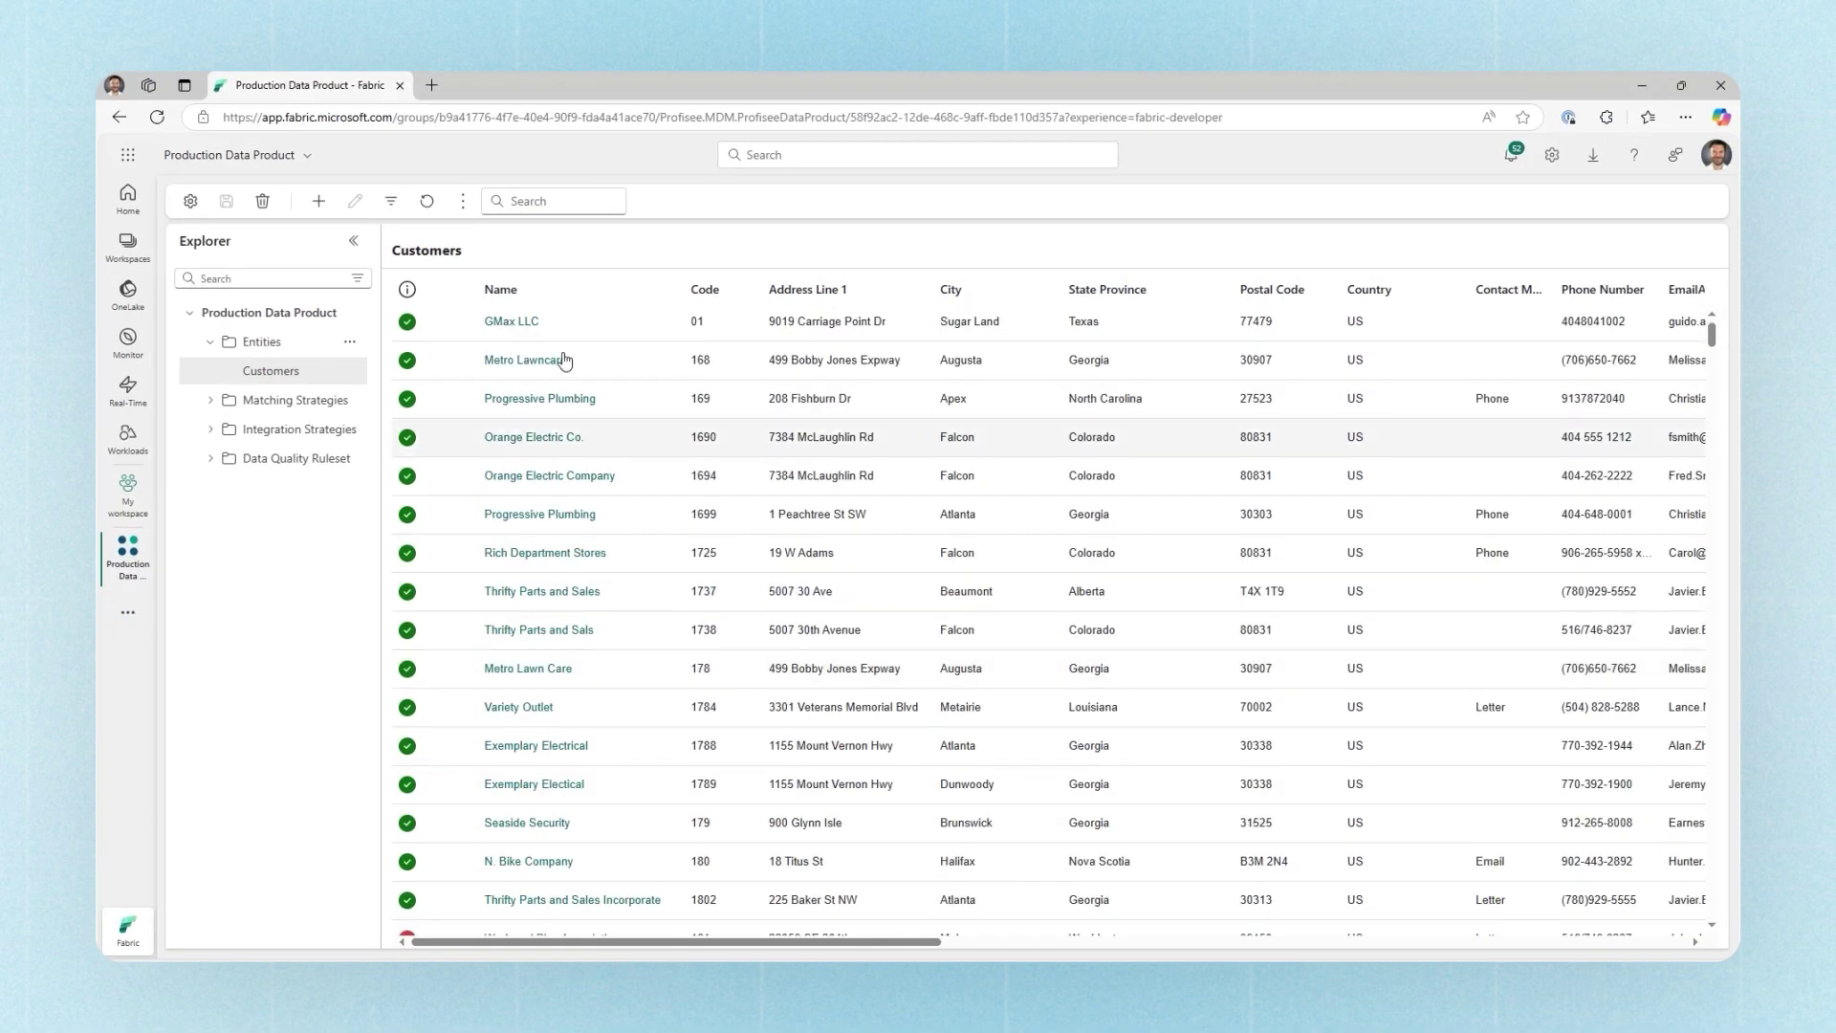
scroll(541, 663, down, 5)
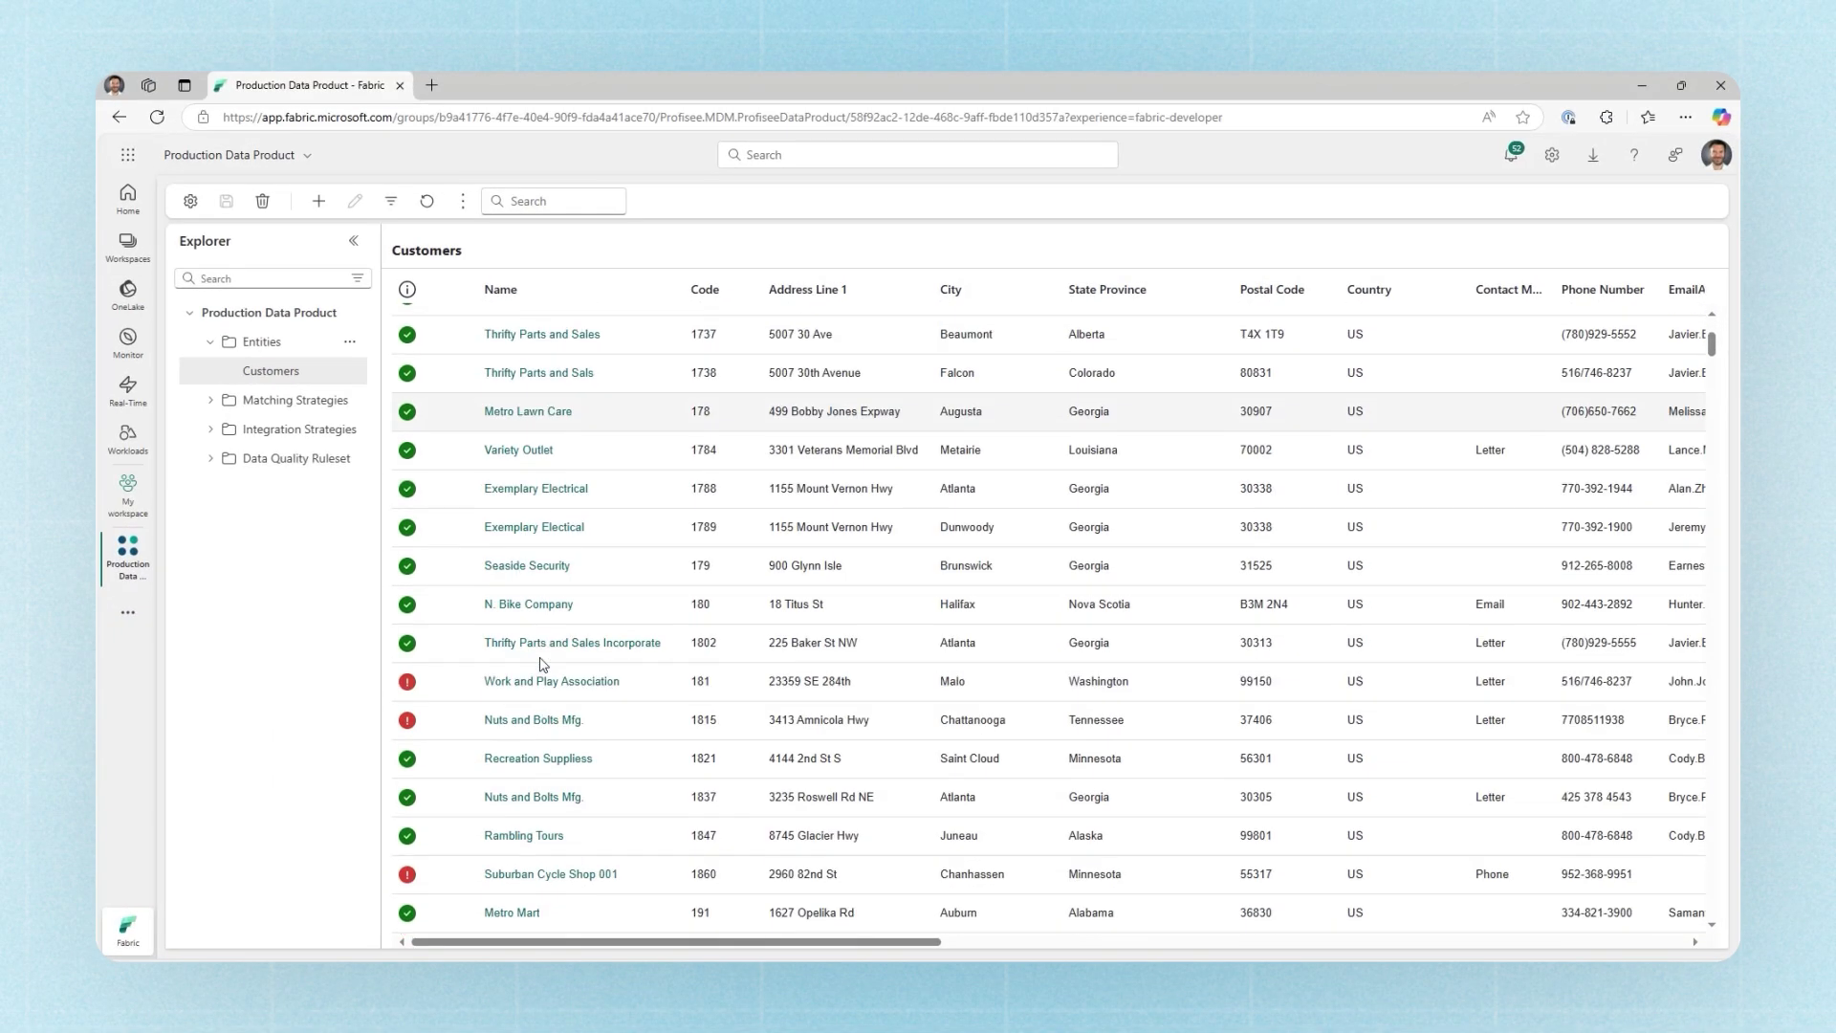
Step: Enter the missing email address on Suburban Cycle Shop 001 and save the record
click(537, 701)
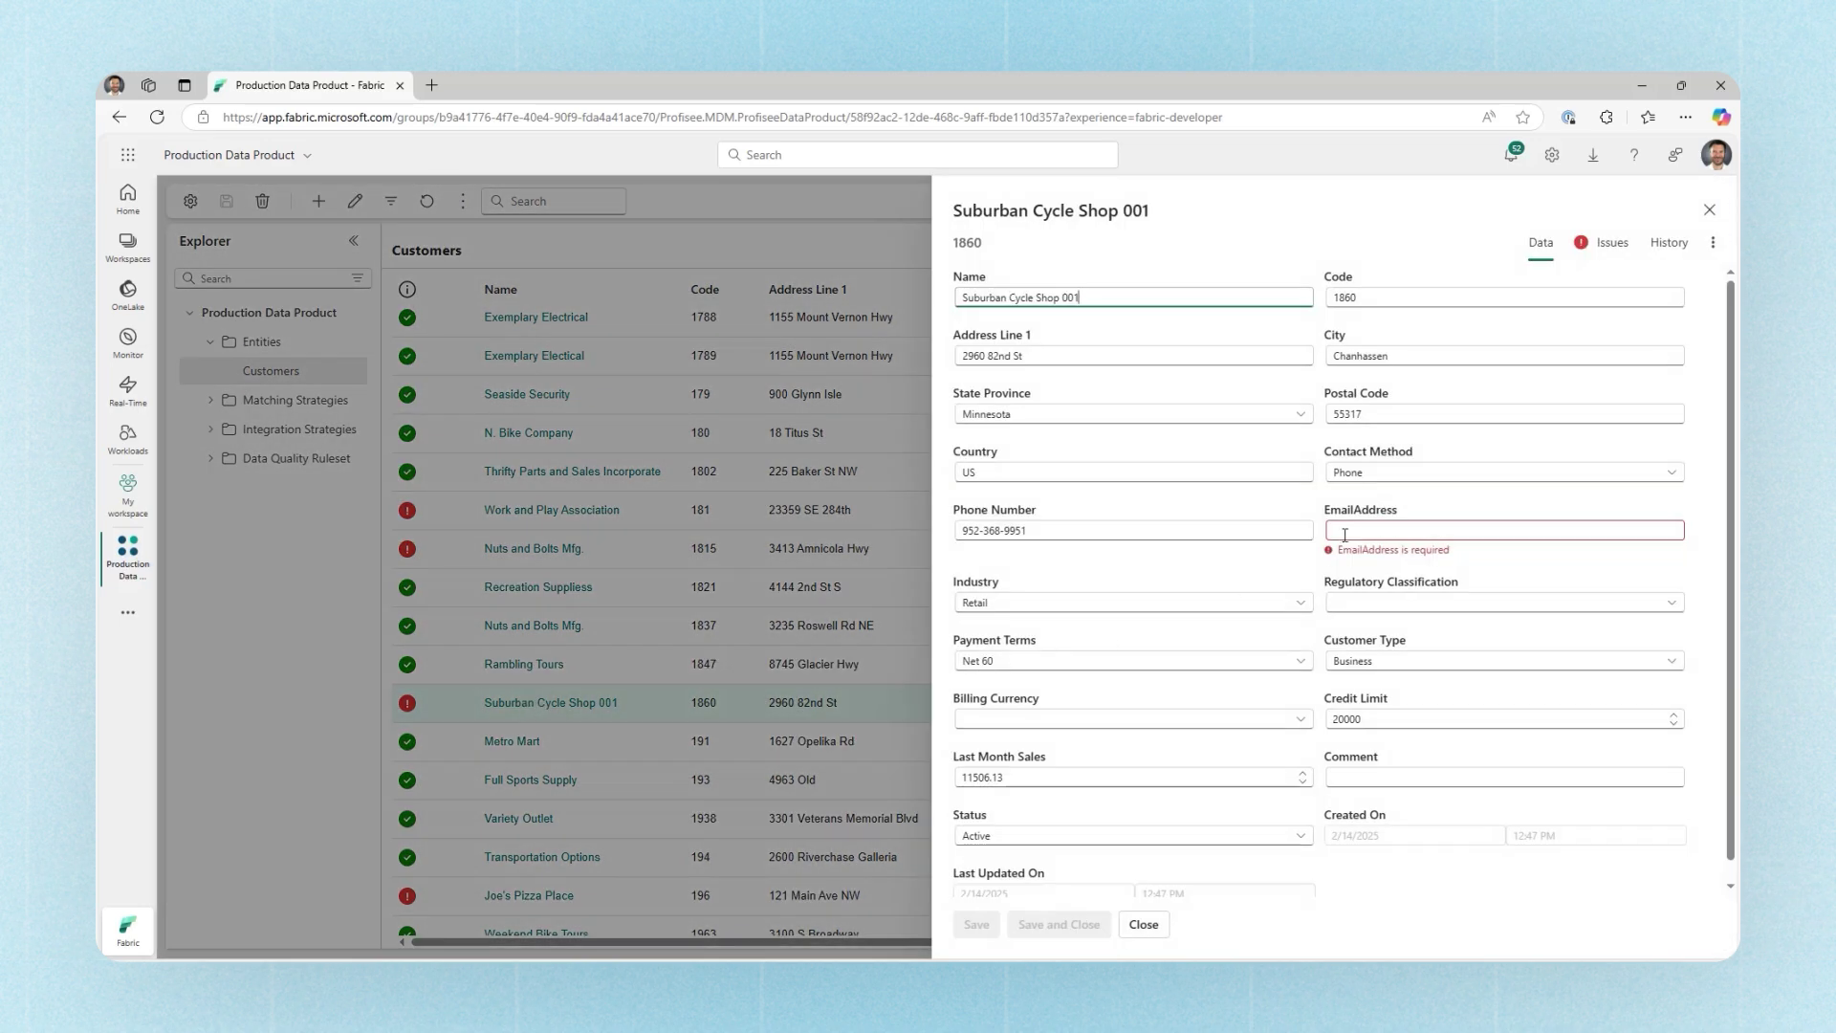
click(1345, 531)
key(Tab)
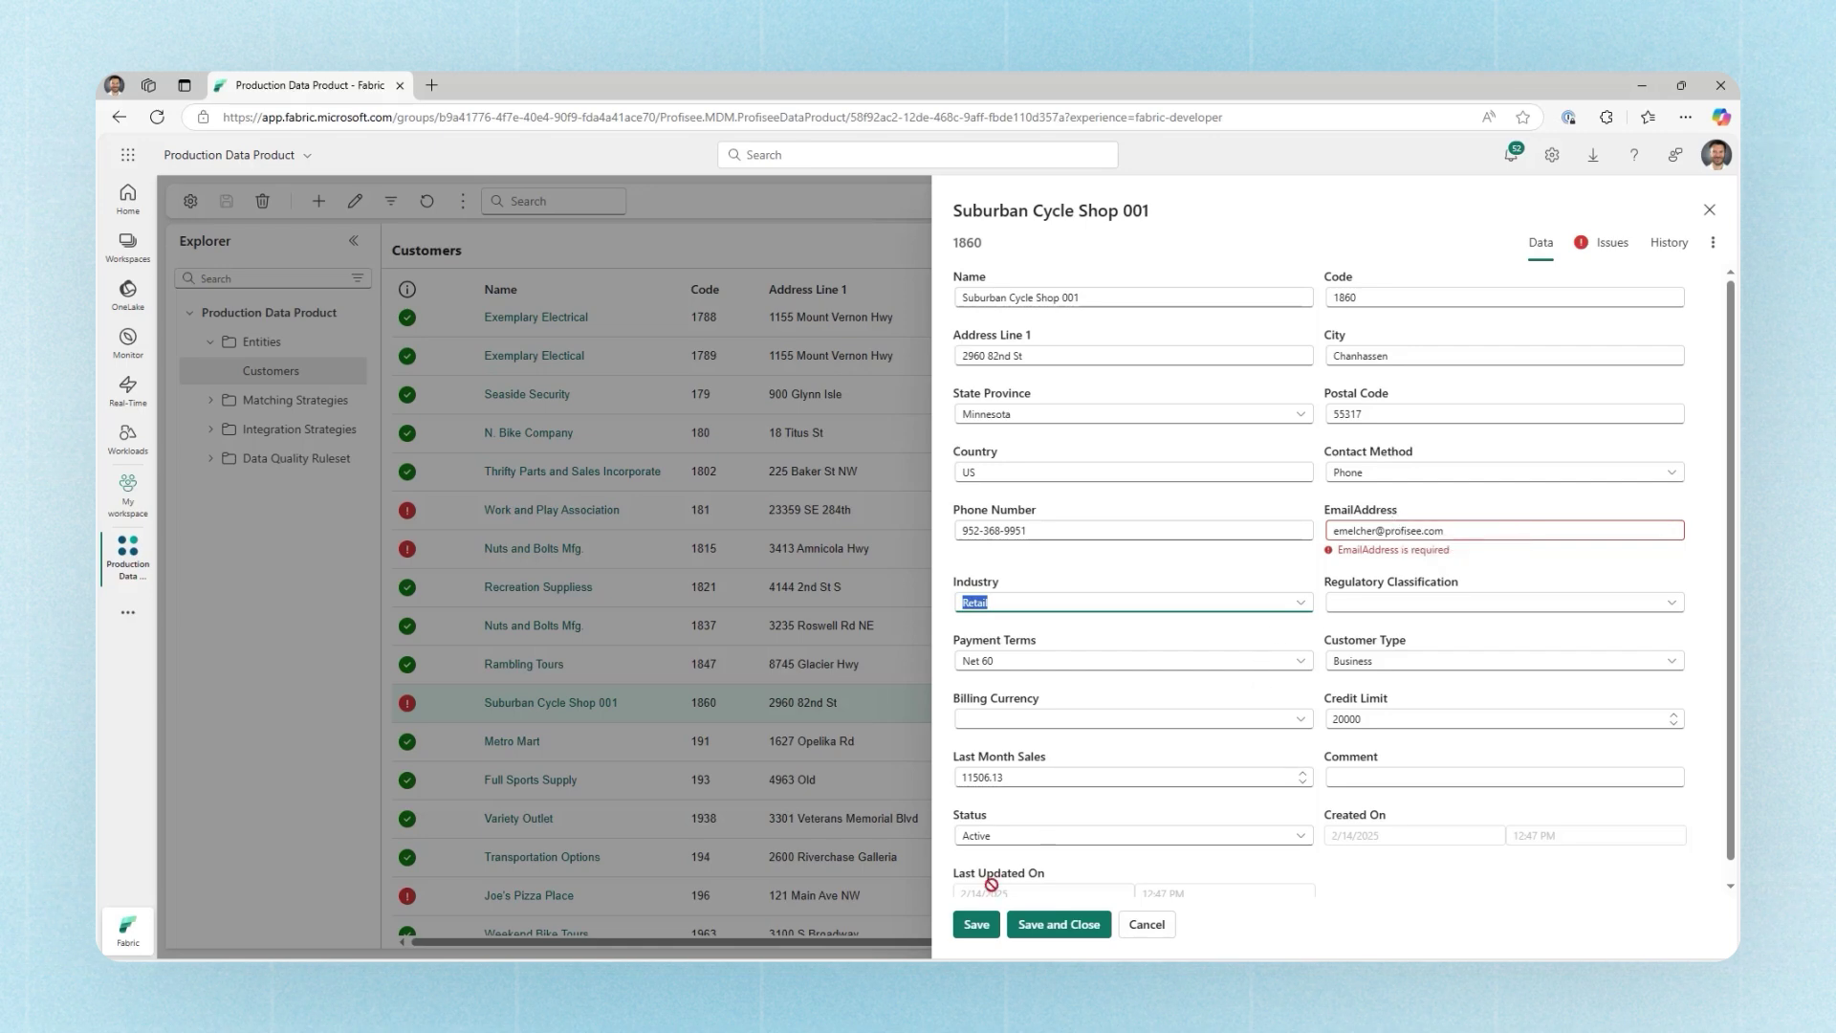
click(978, 926)
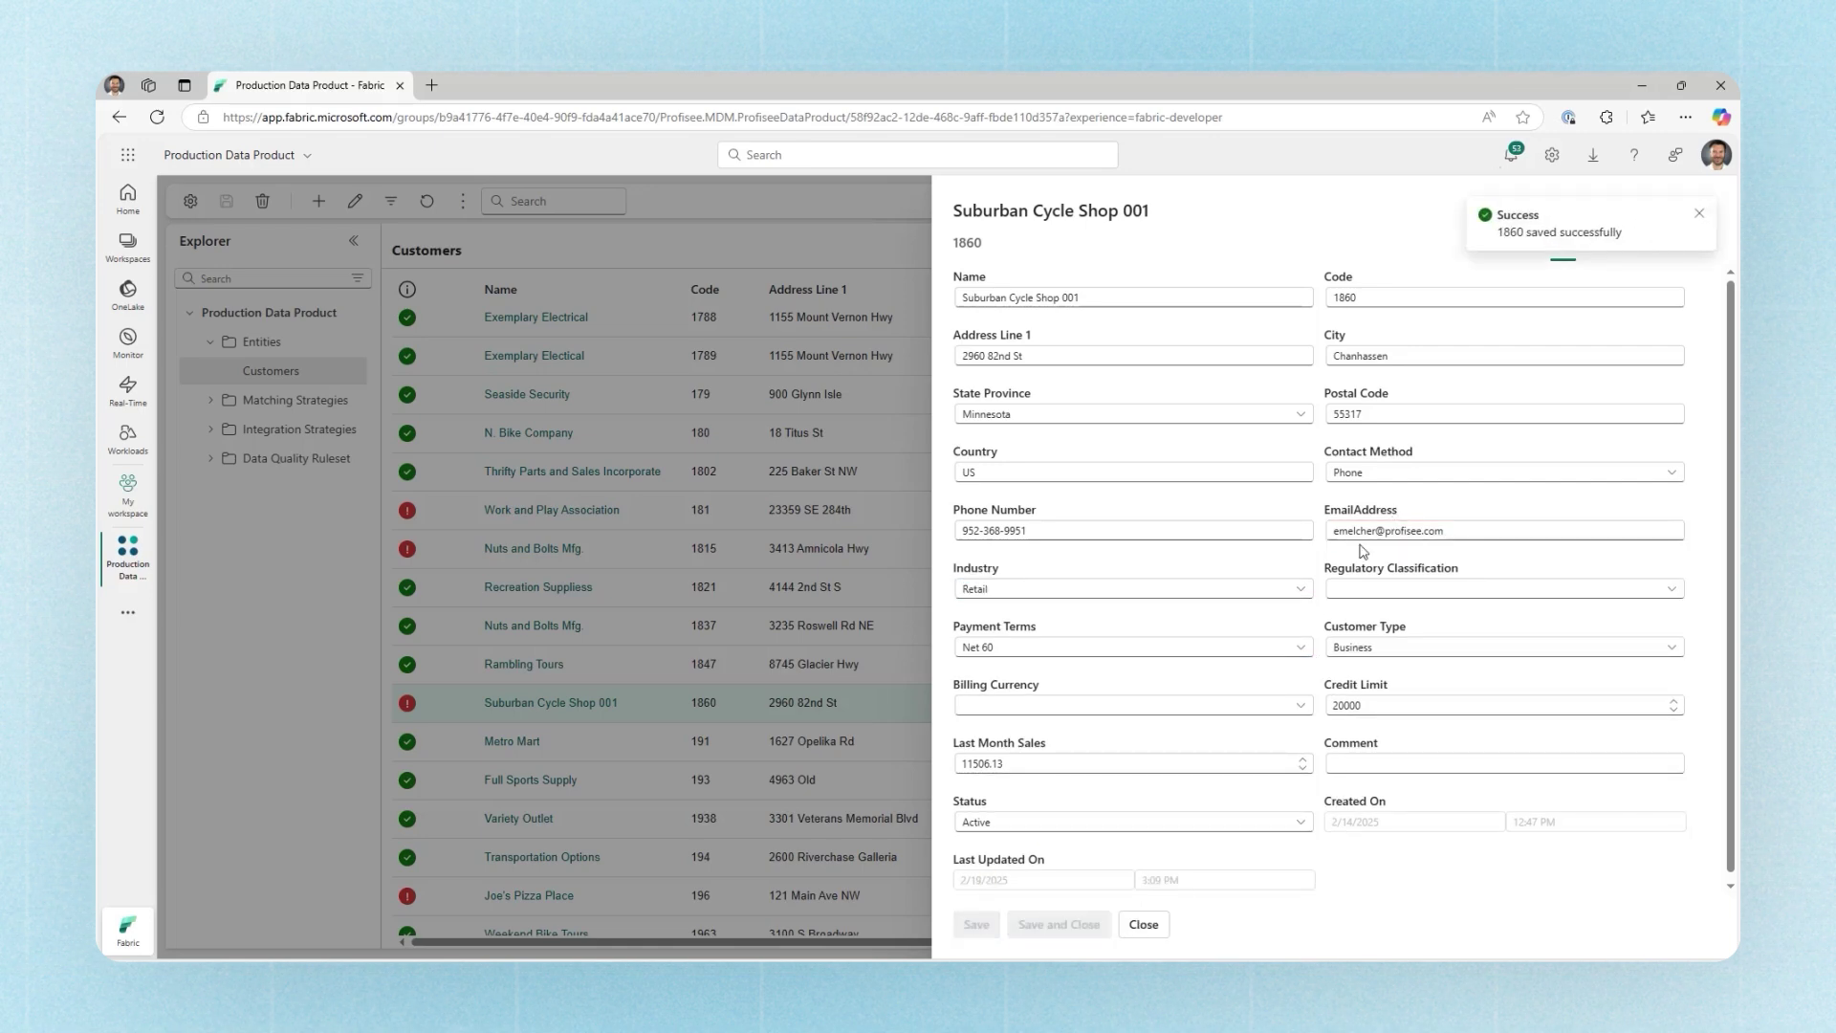
click(1700, 216)
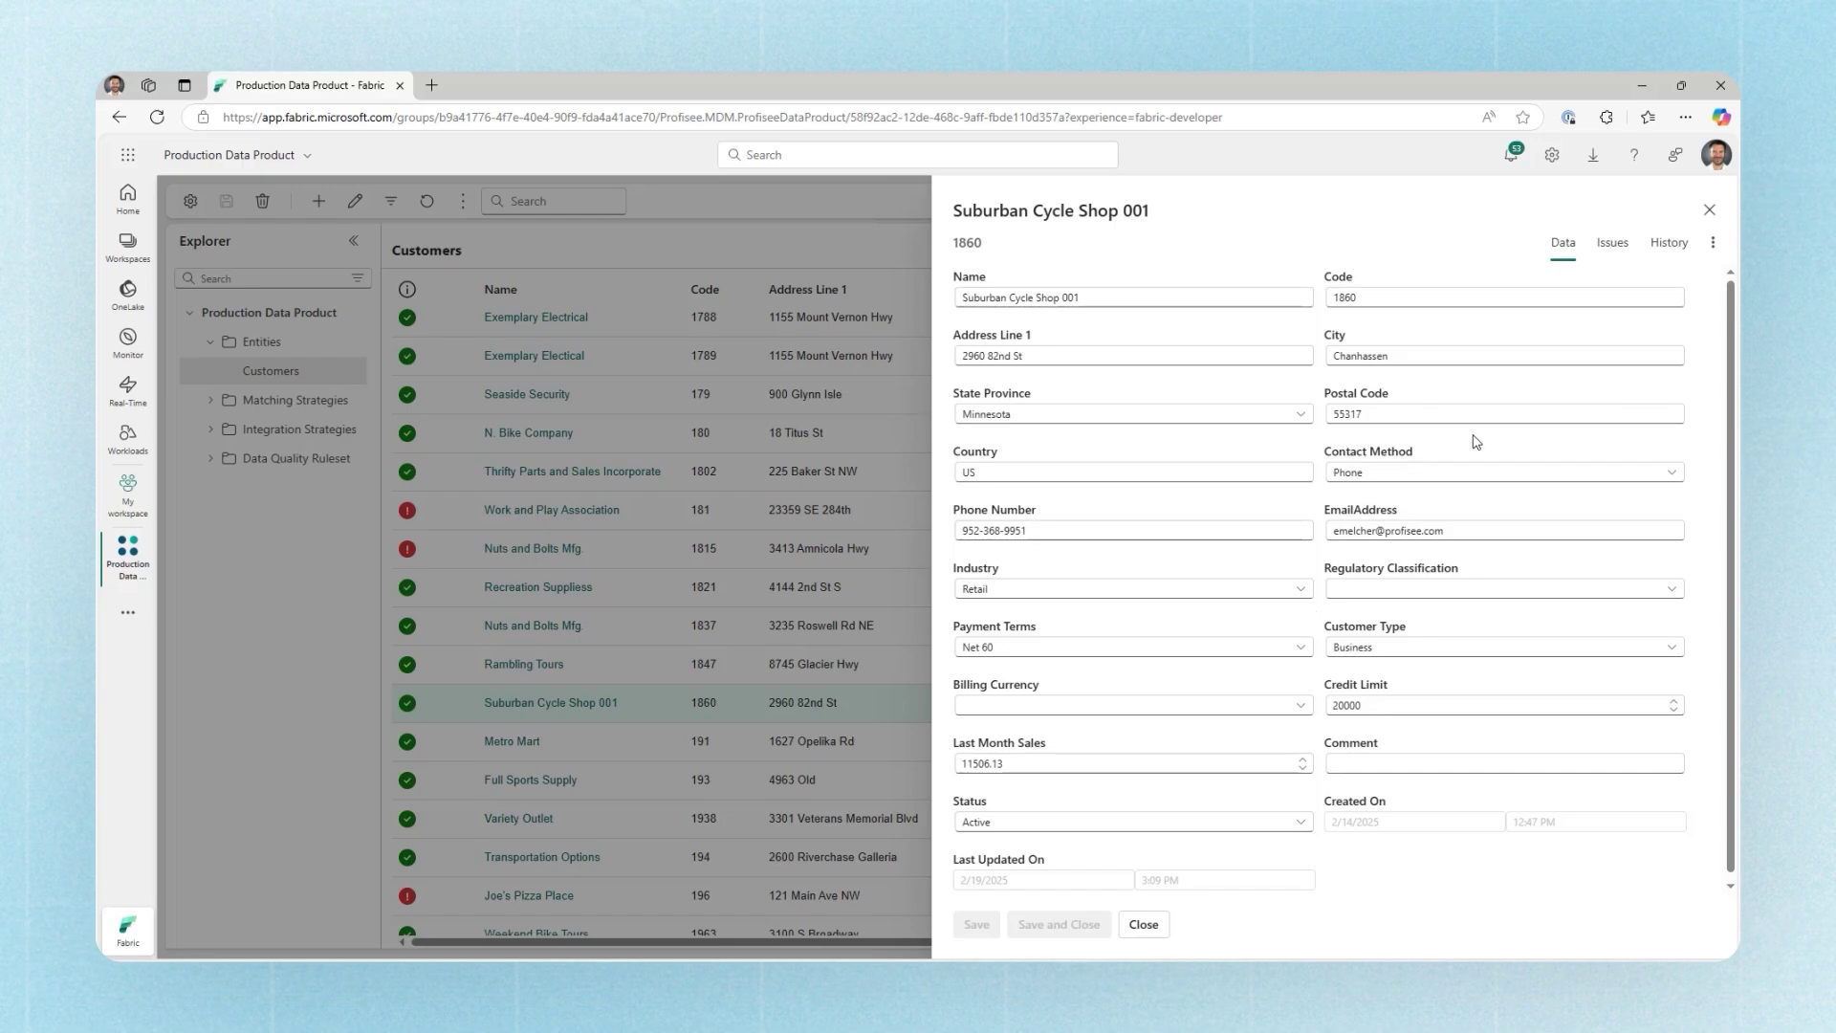
Step: Close the Suburban Cycle Shop 001 record and discard a blank new customer record
click(1708, 209)
click(318, 201)
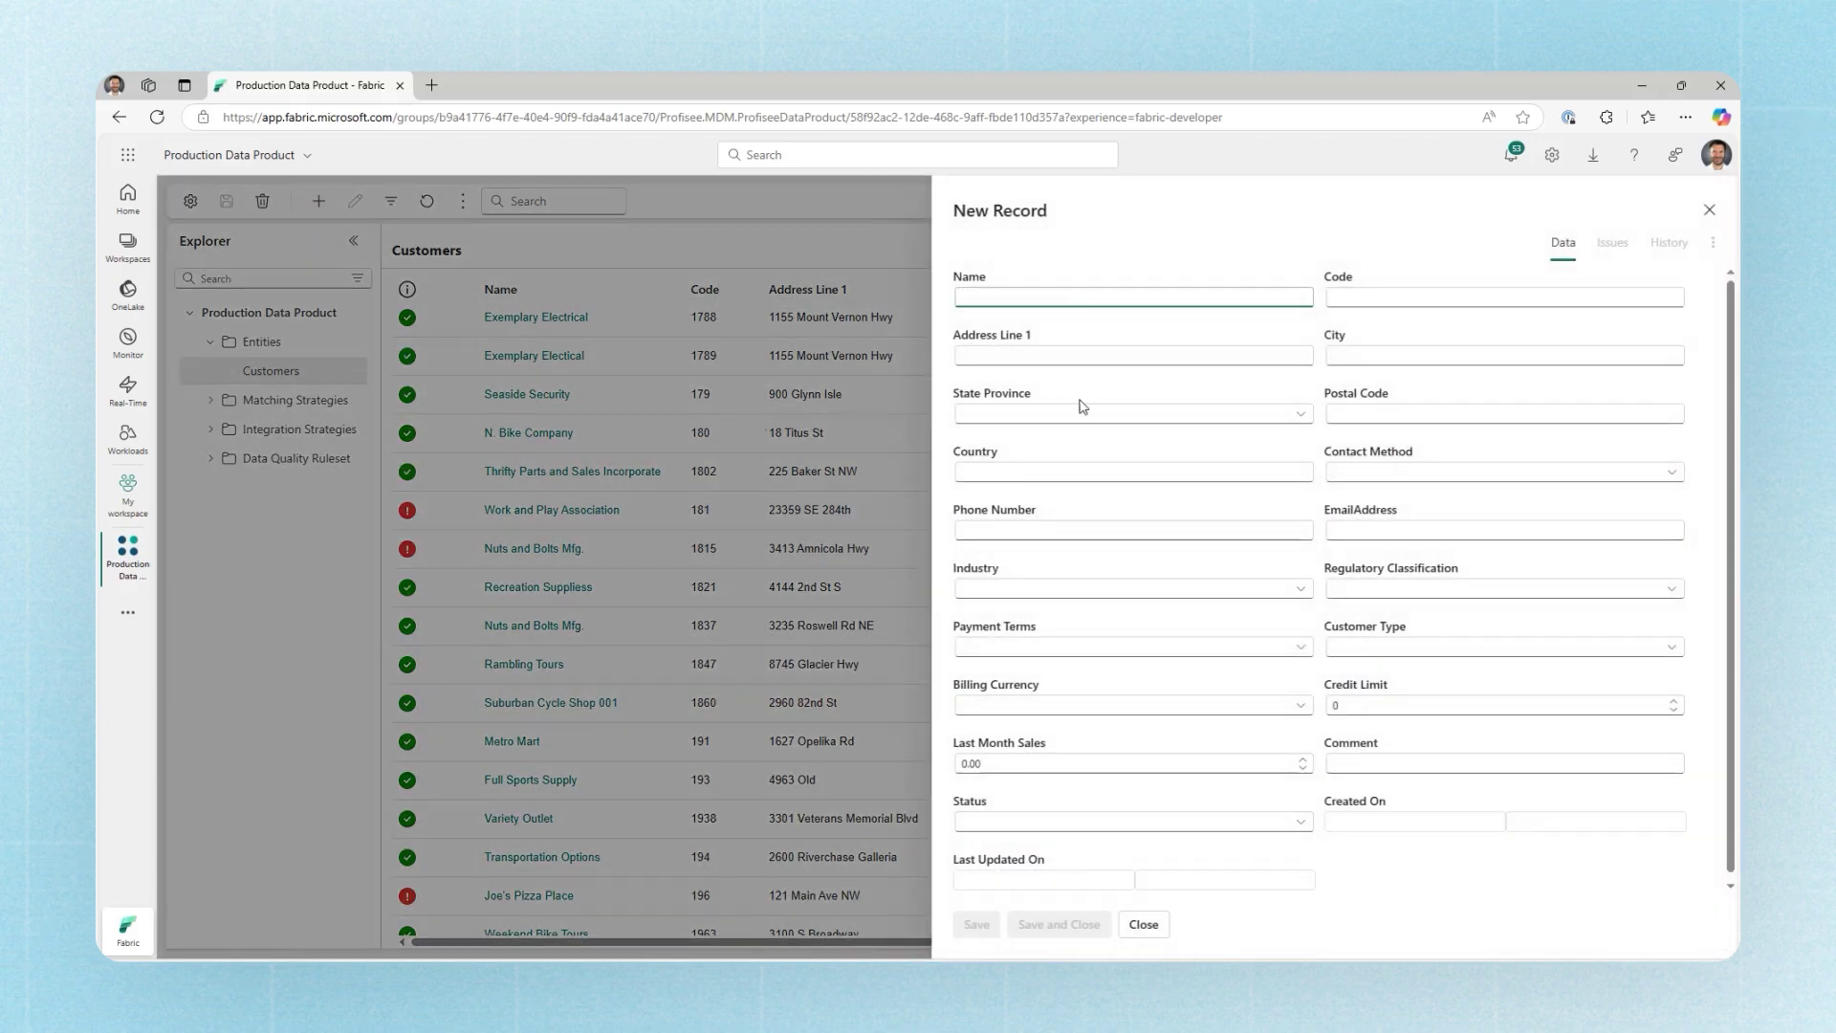
click(1144, 925)
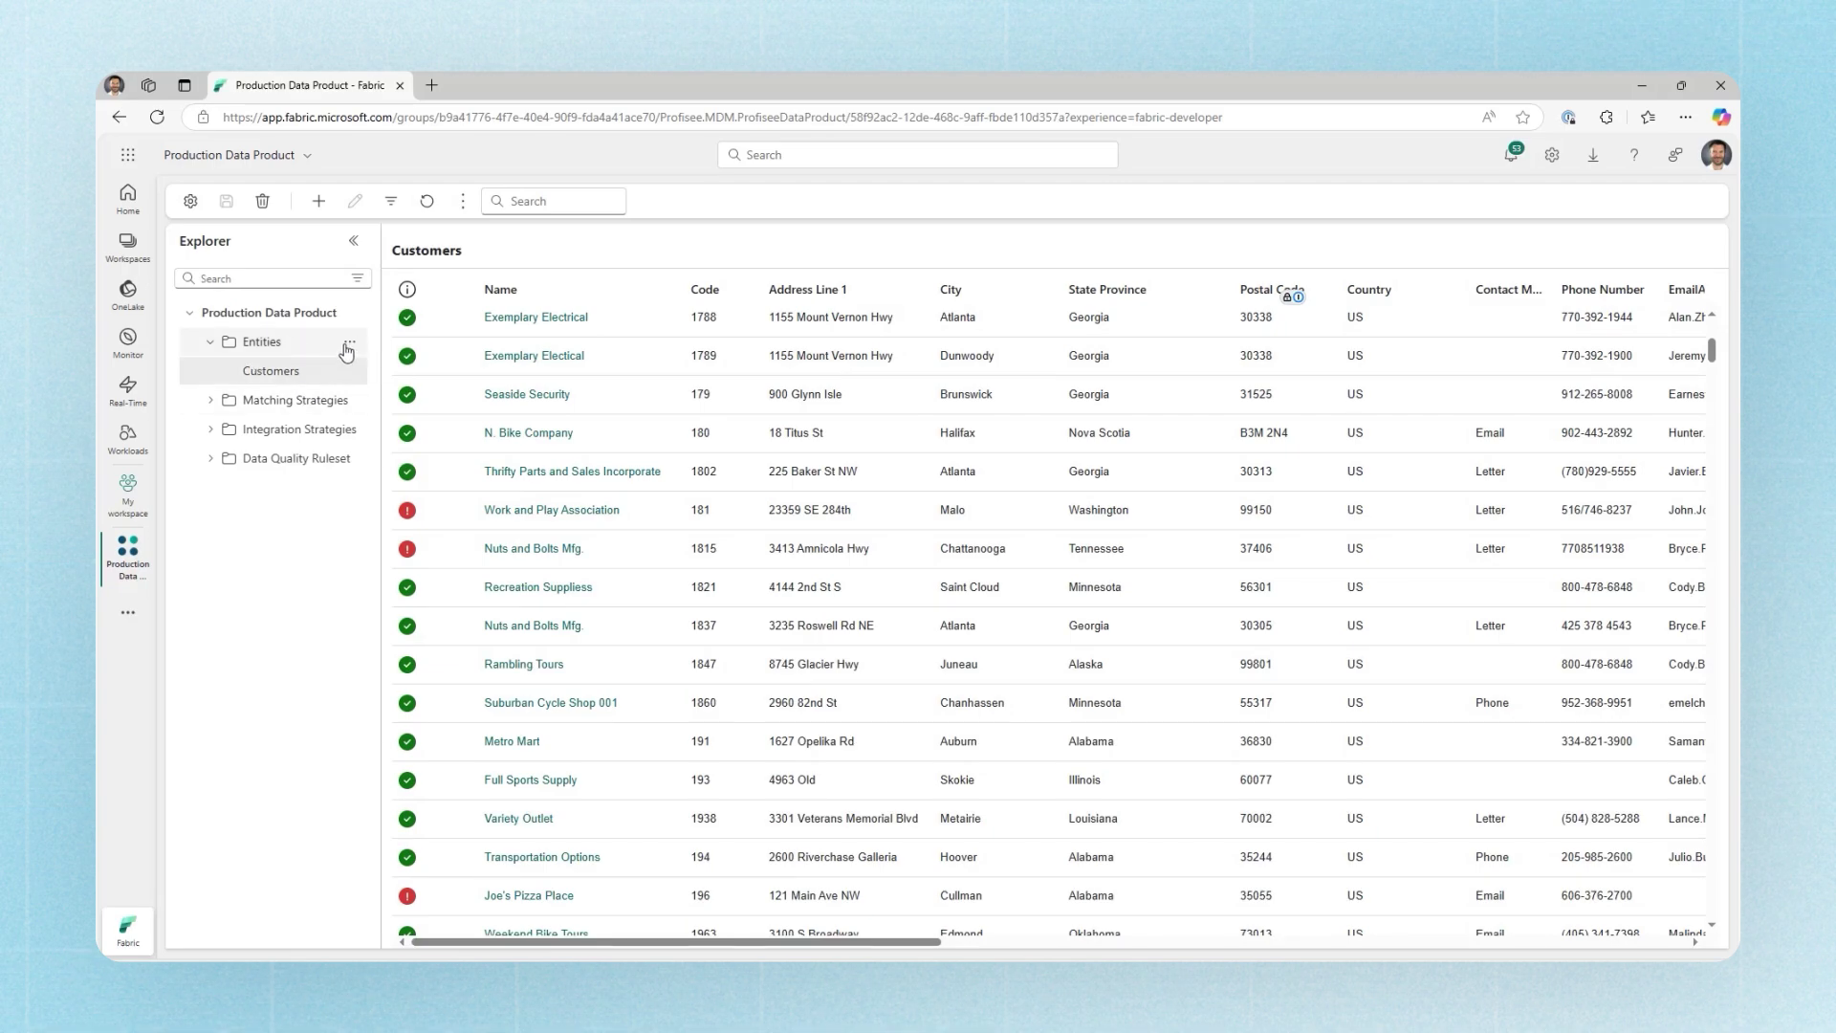
Step: Create a new entity named 'Example Entity' under Entities
click(349, 343)
click(349, 344)
click(384, 379)
text(Example Entity)
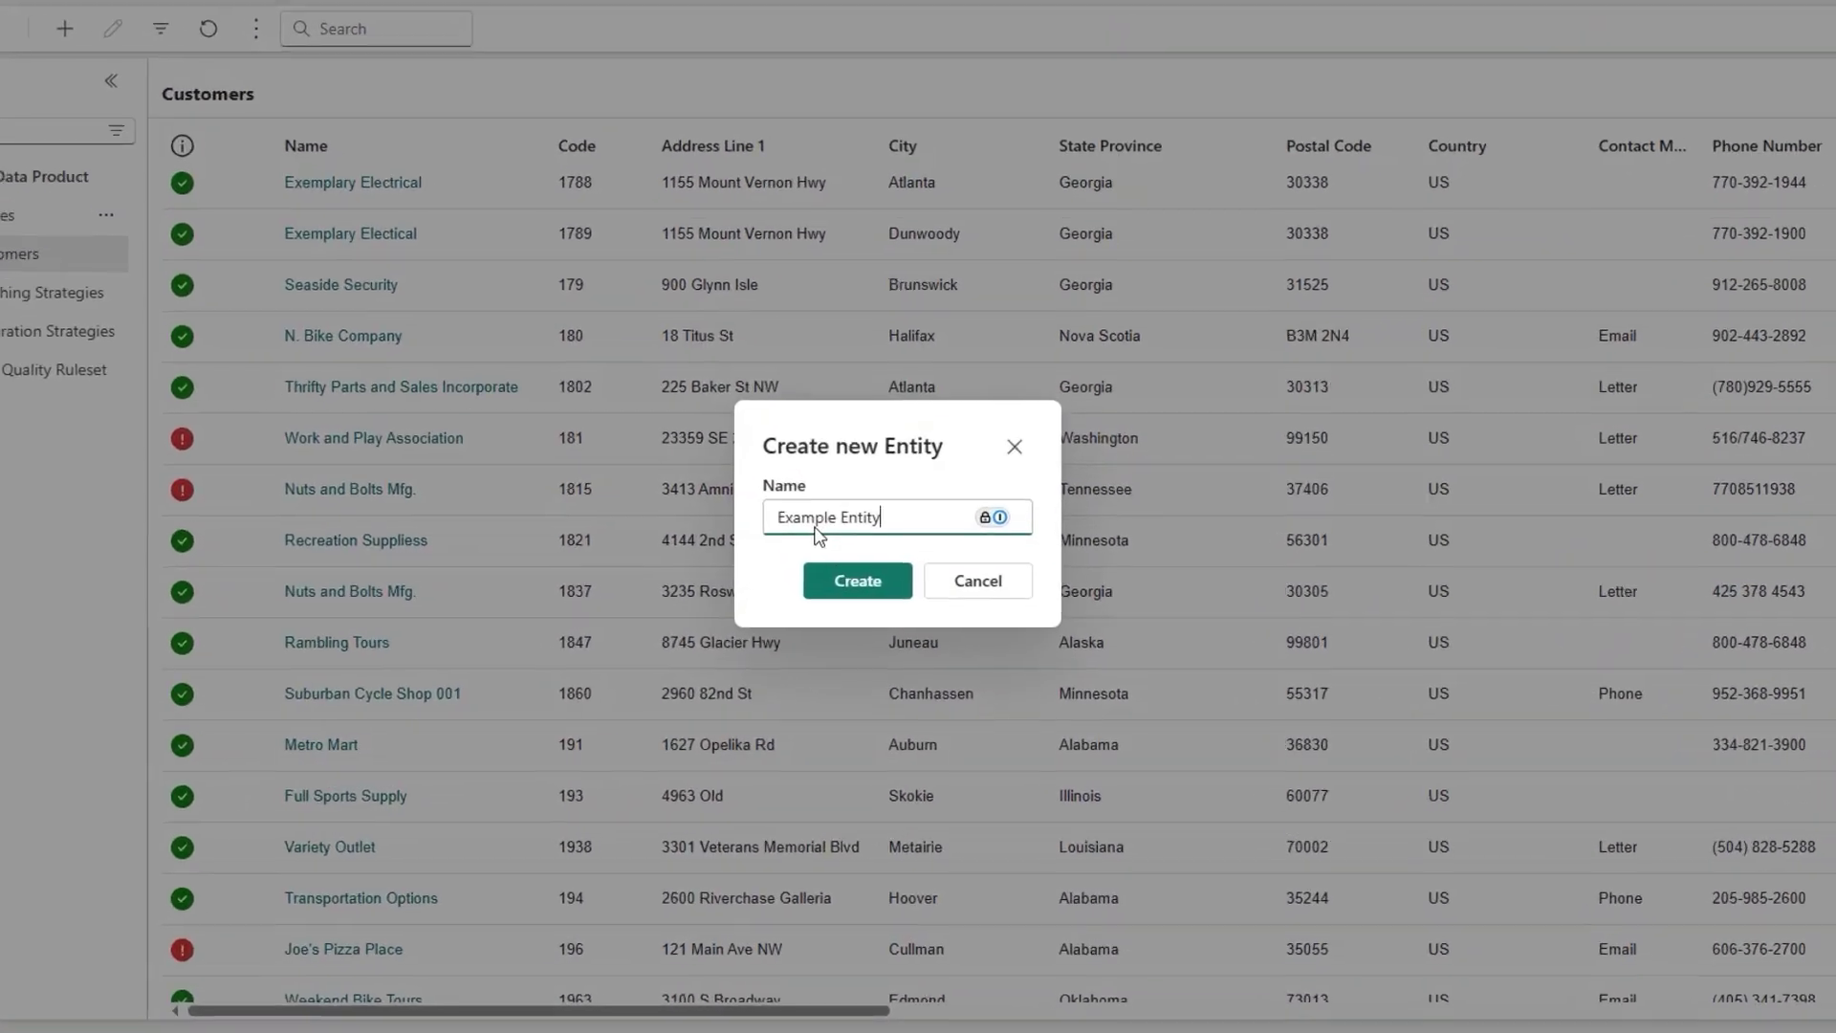
click(839, 580)
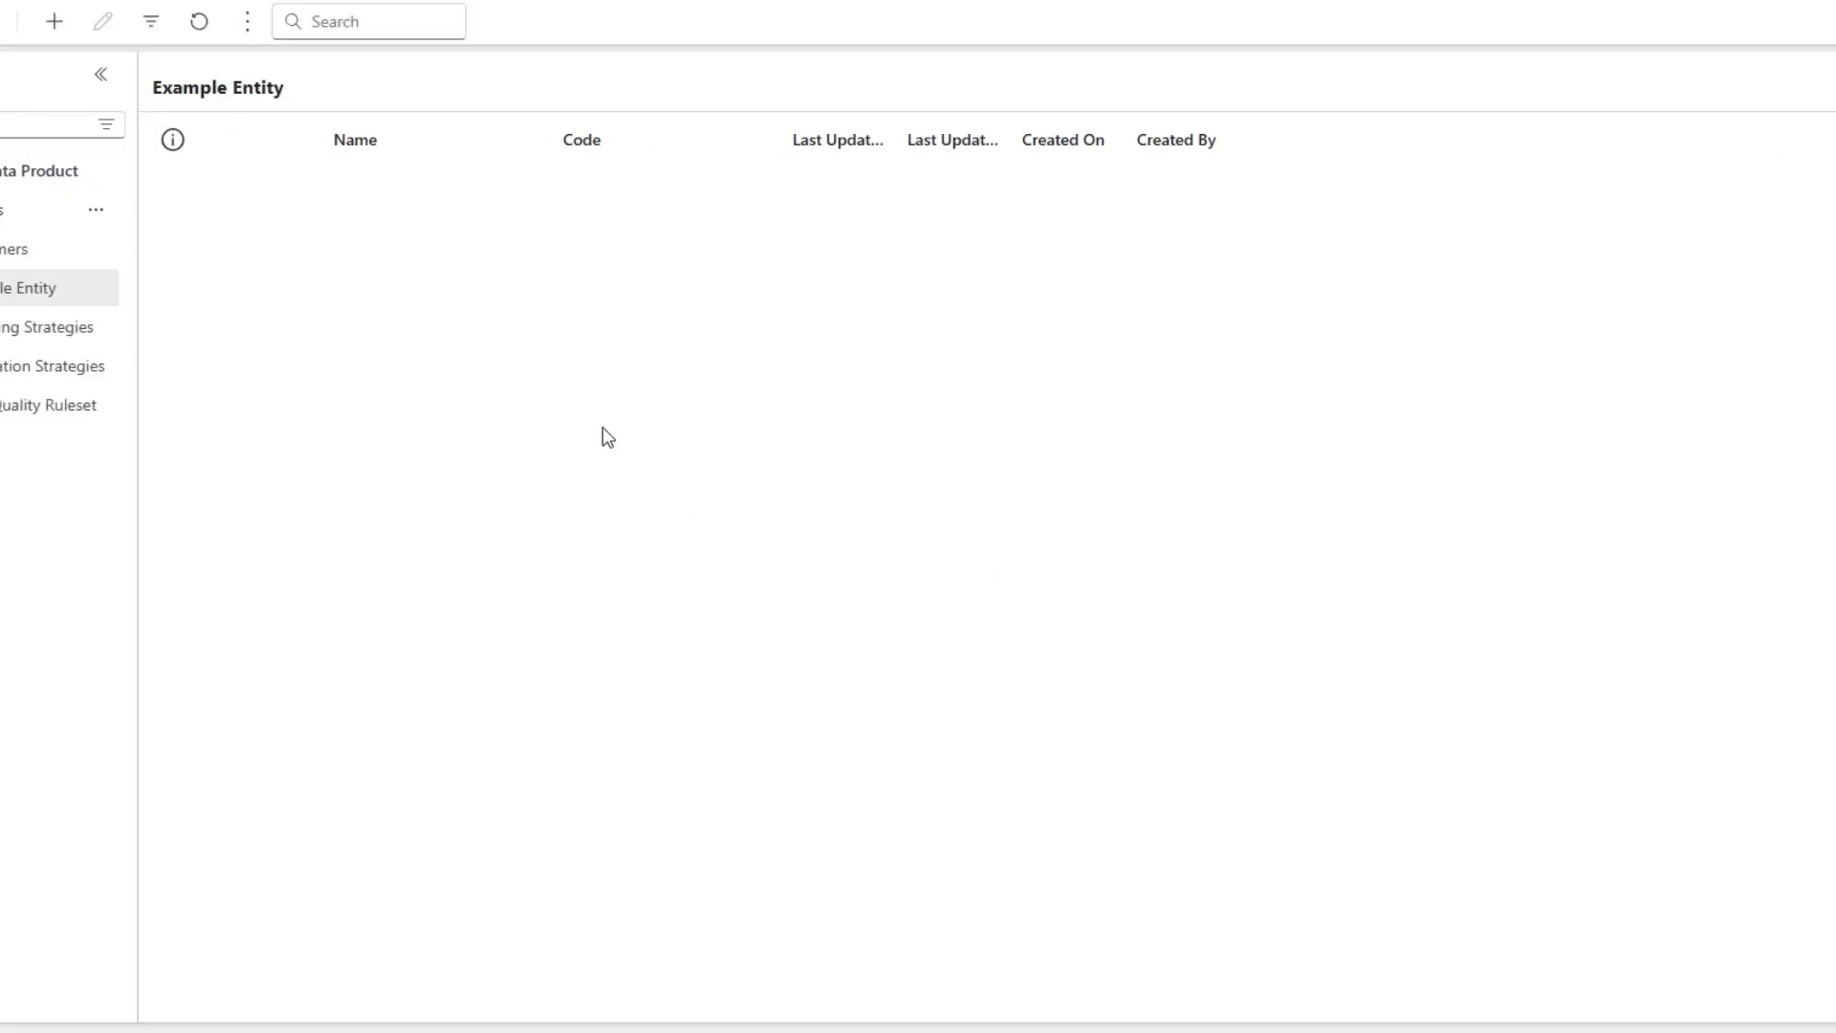
Step: Add a Text attribute named 'Description' to Example Entity and save it
click(246, 21)
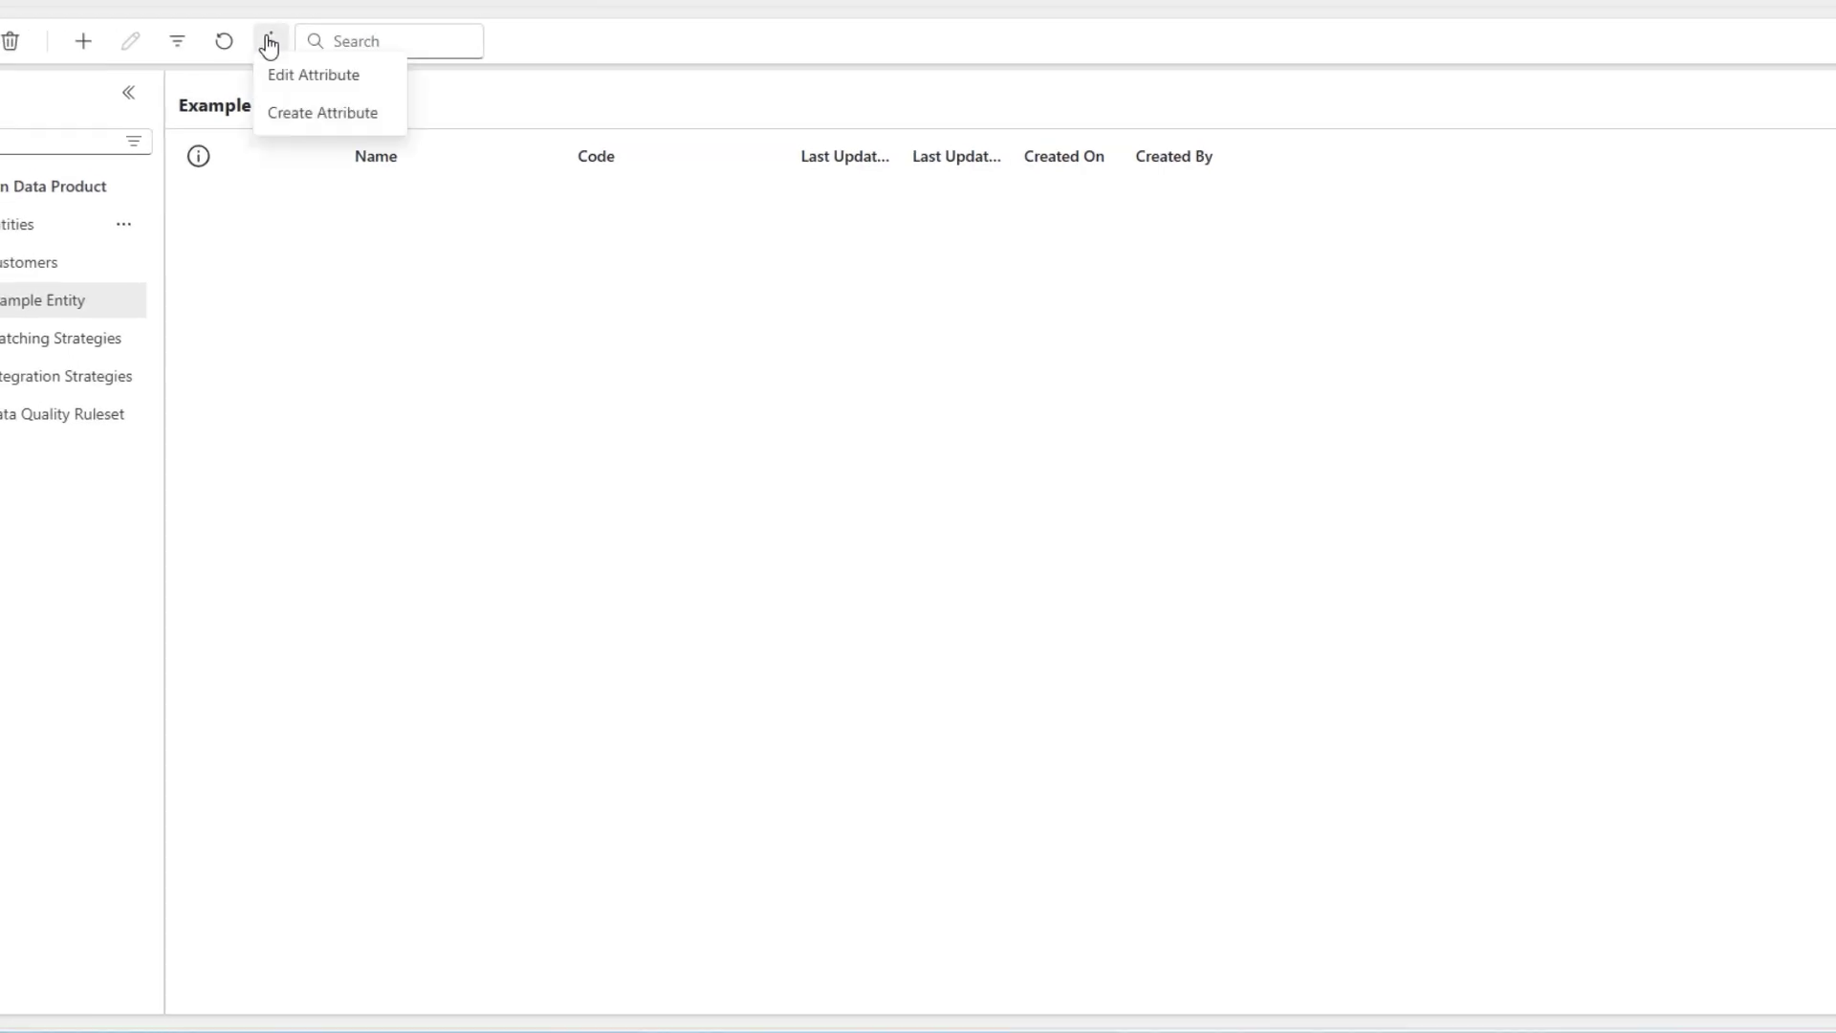
click(305, 91)
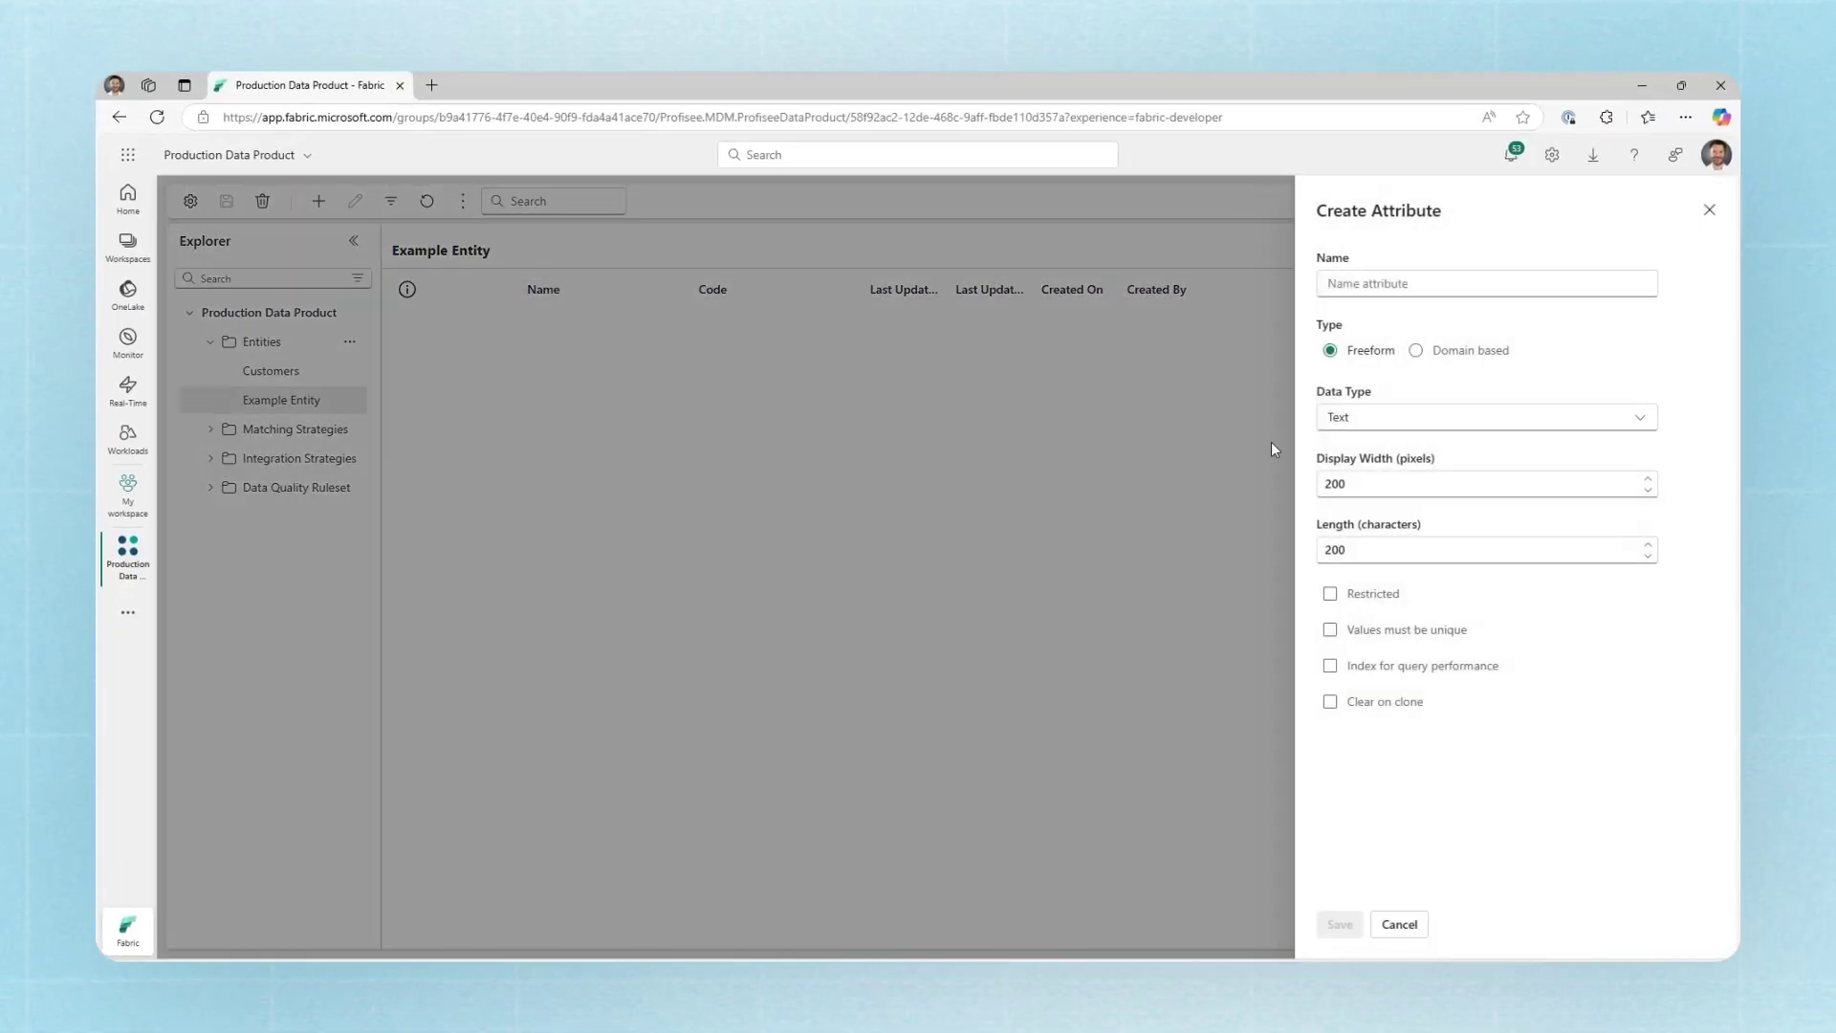
click(1442, 287)
text(Description)
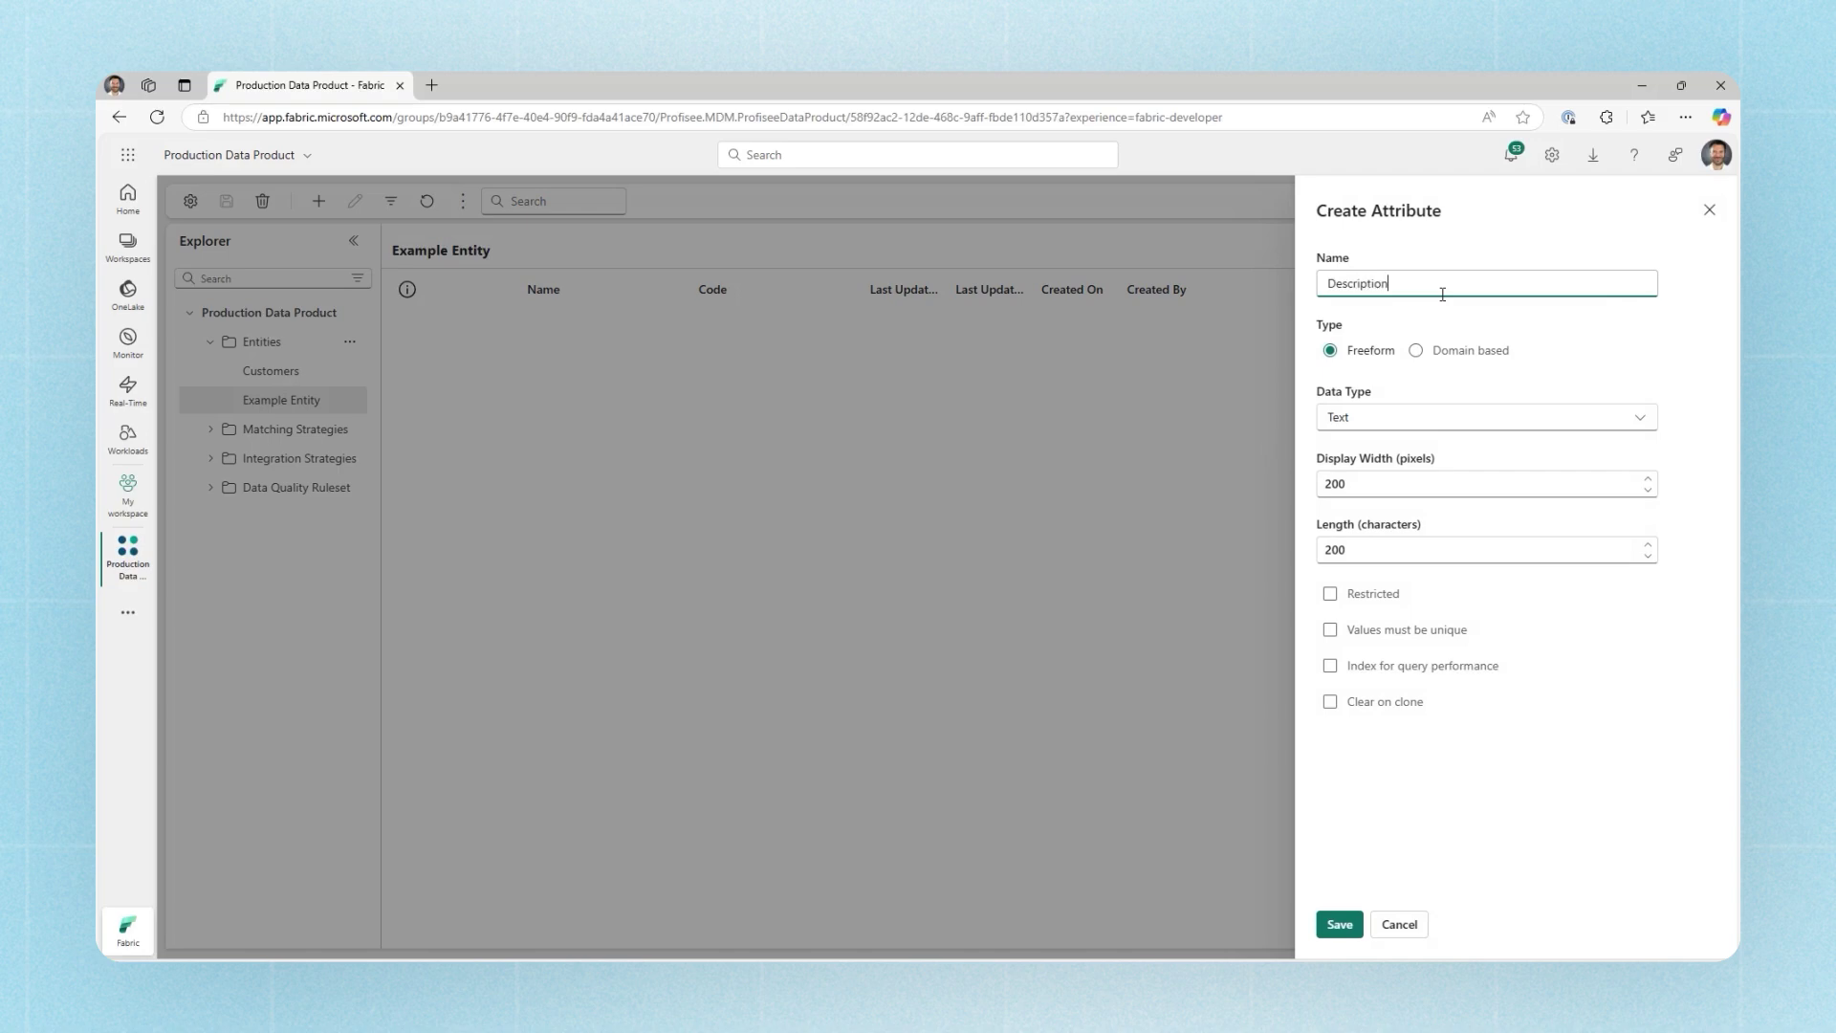
click(1339, 924)
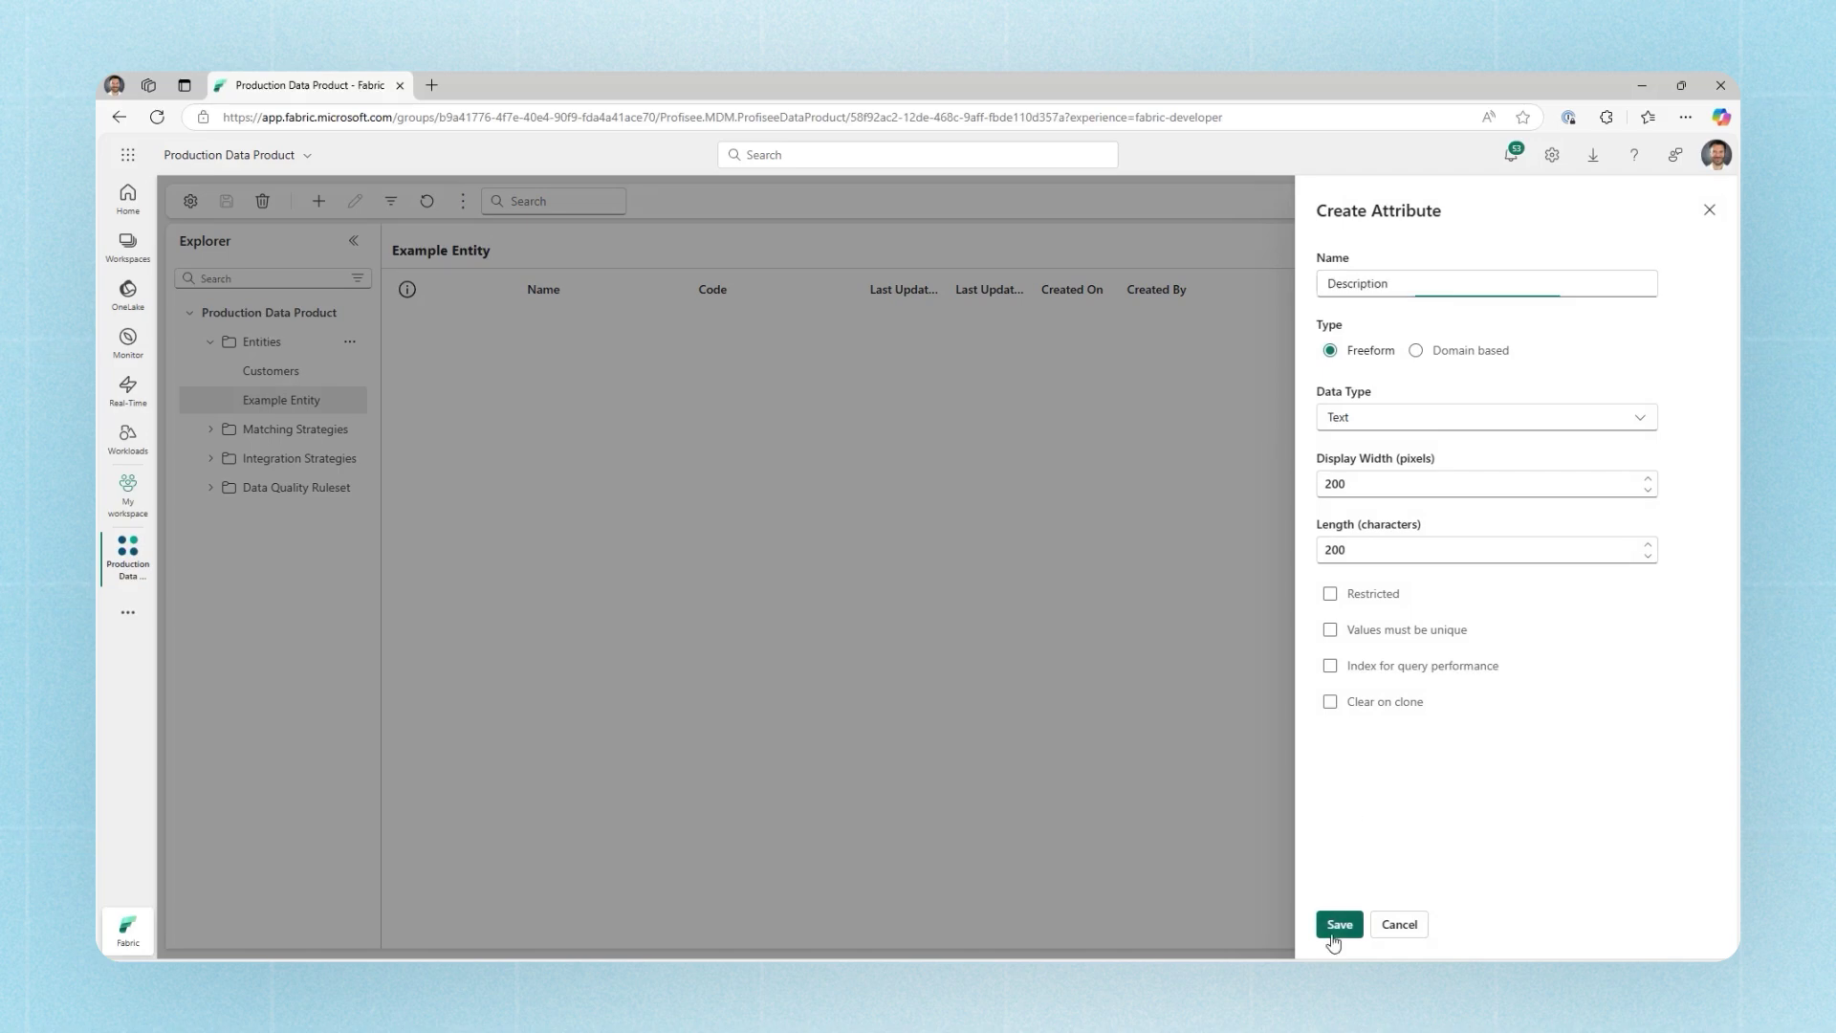